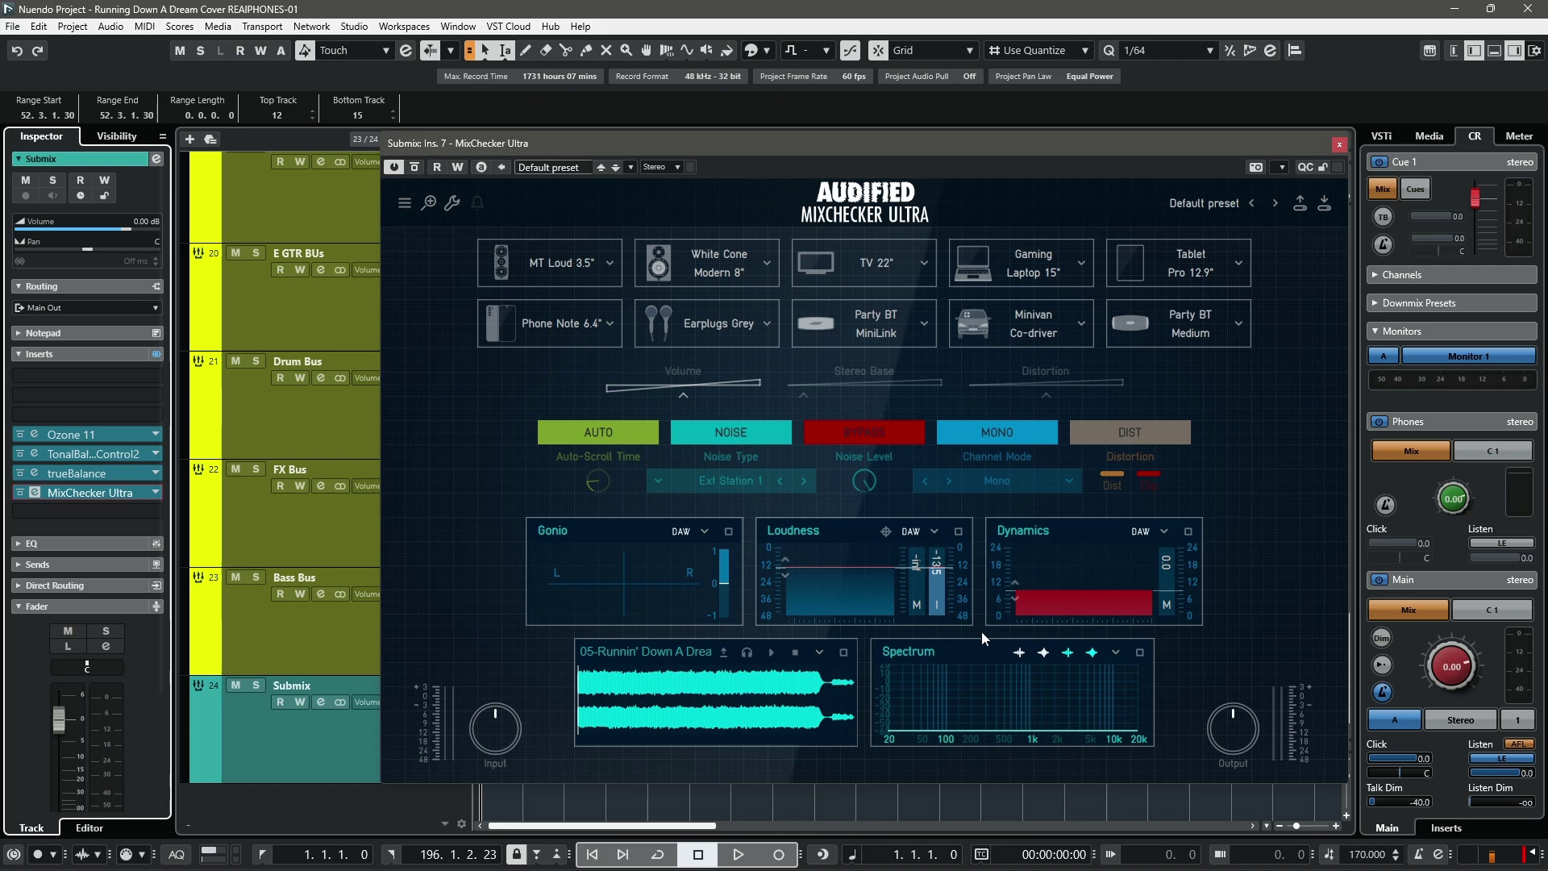
Step: Shrink the plugin display to 100%, then restore it to 125%
click(429, 202)
click(442, 271)
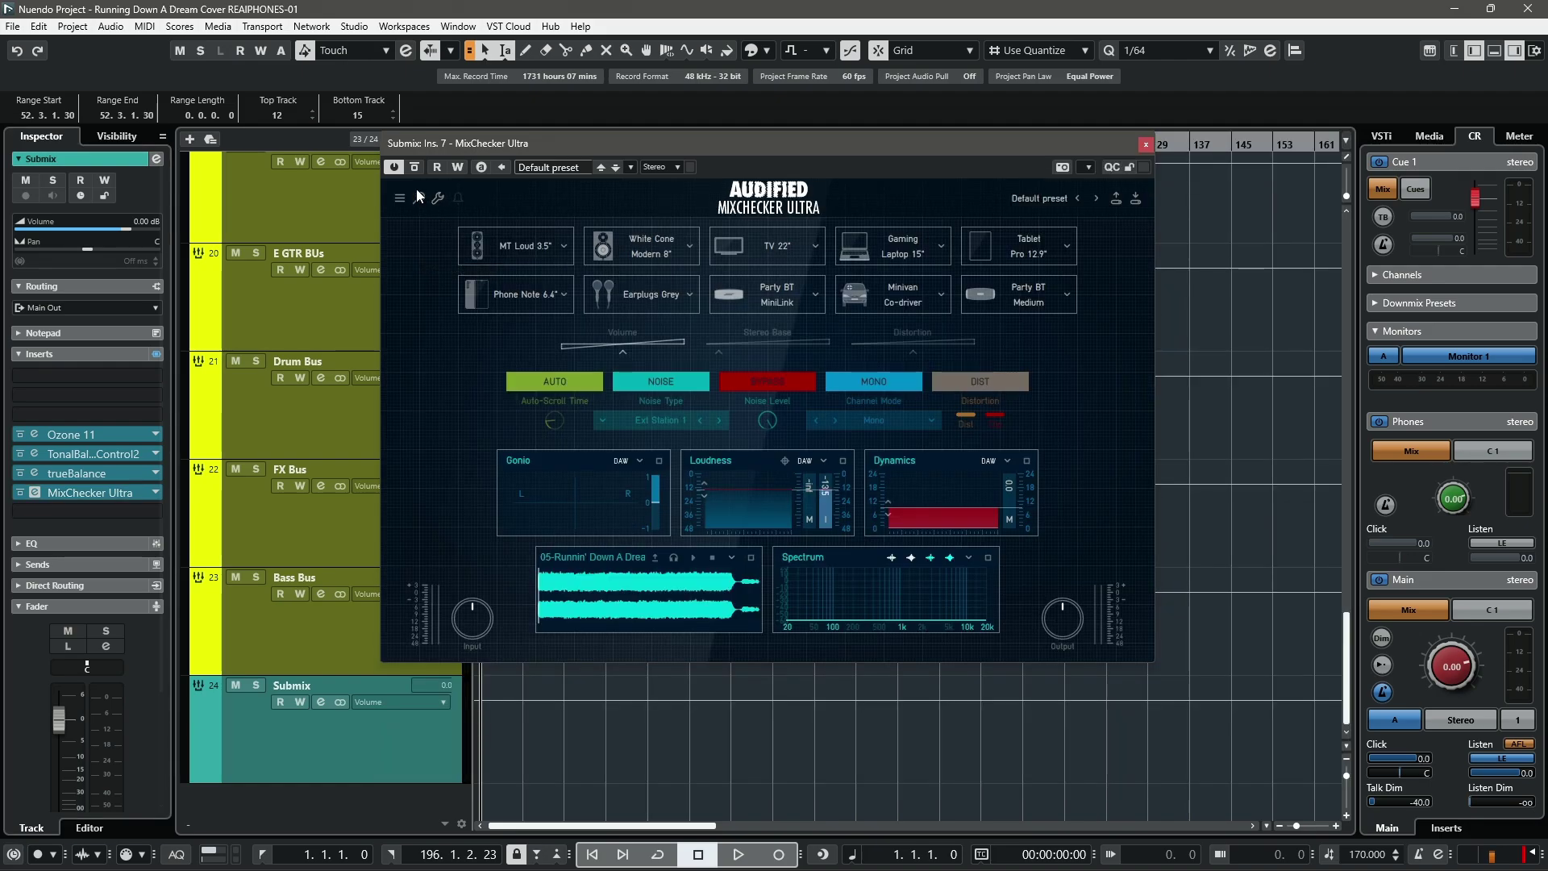
click(421, 181)
click(443, 229)
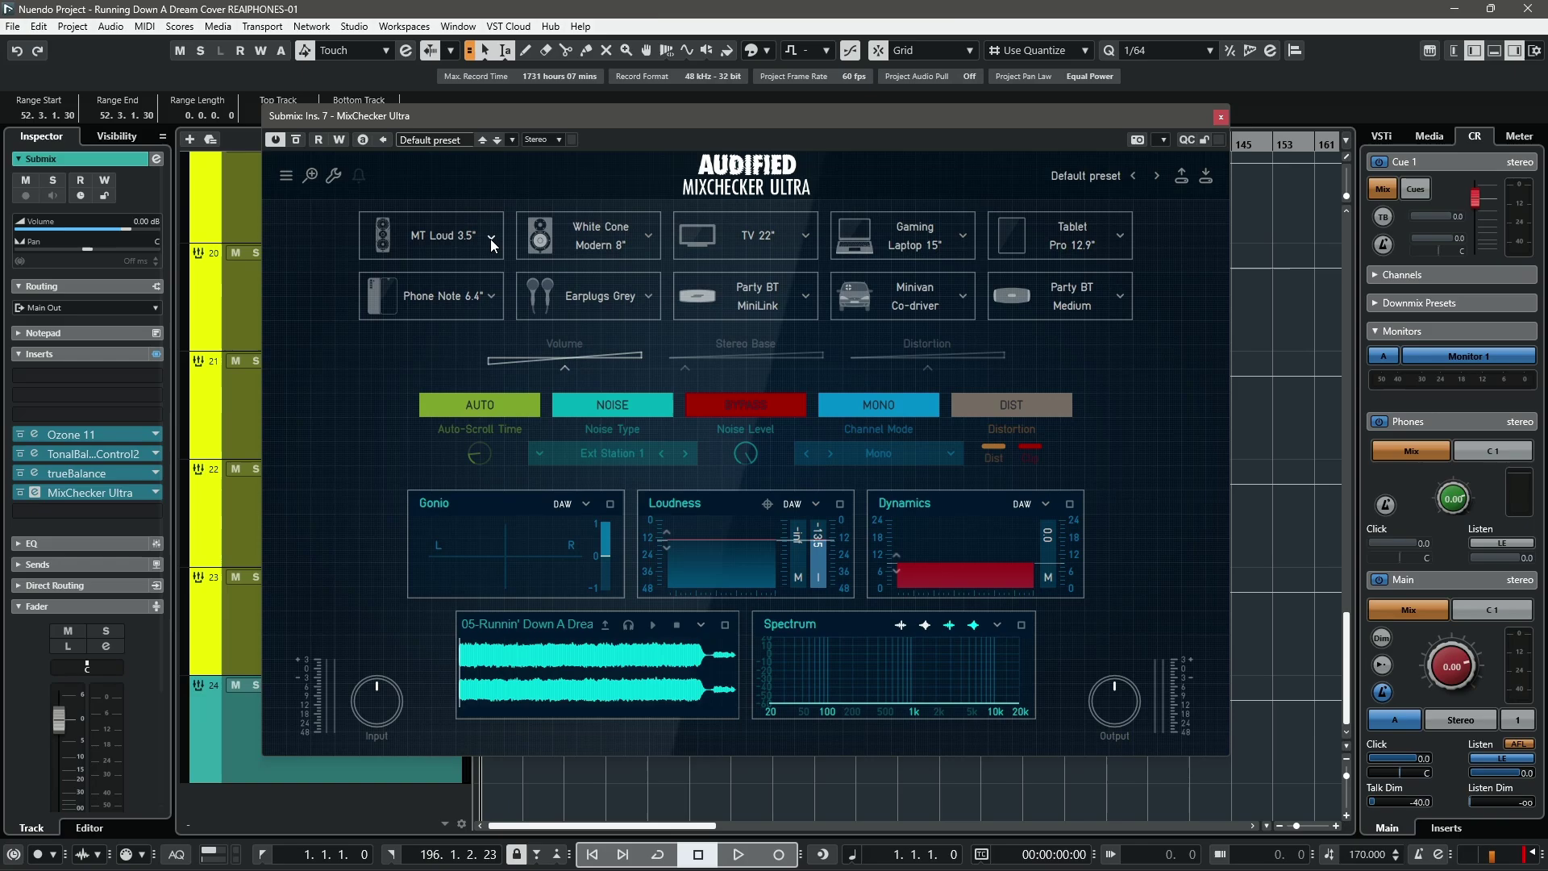
Step: Preview the device grid, then turn off MT Loud 3.5" and audition White Cone Modern 8"
click(490, 237)
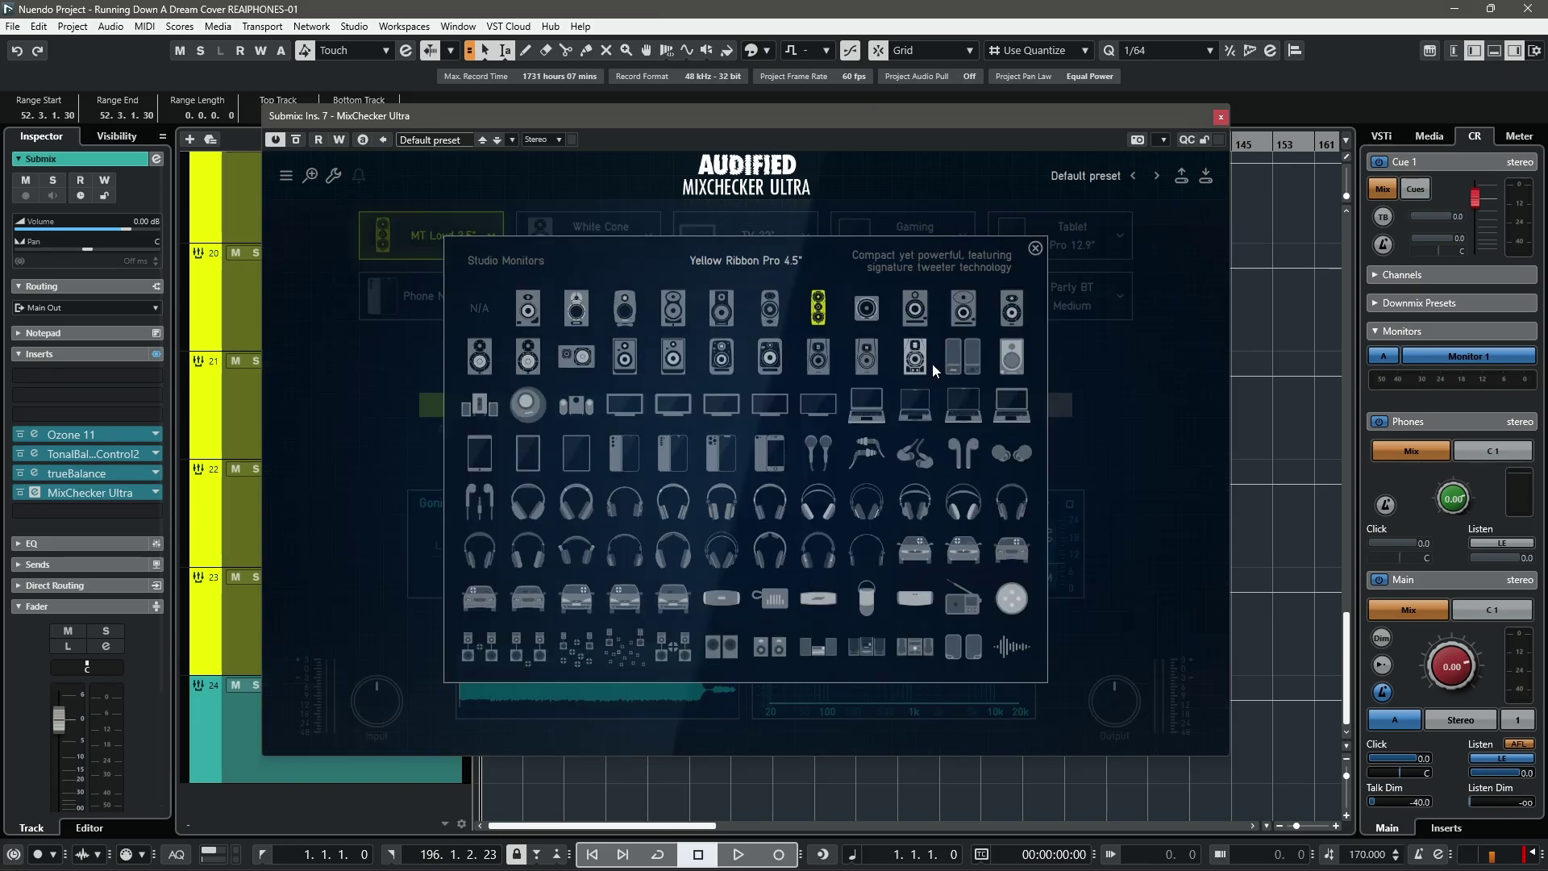
click(1176, 439)
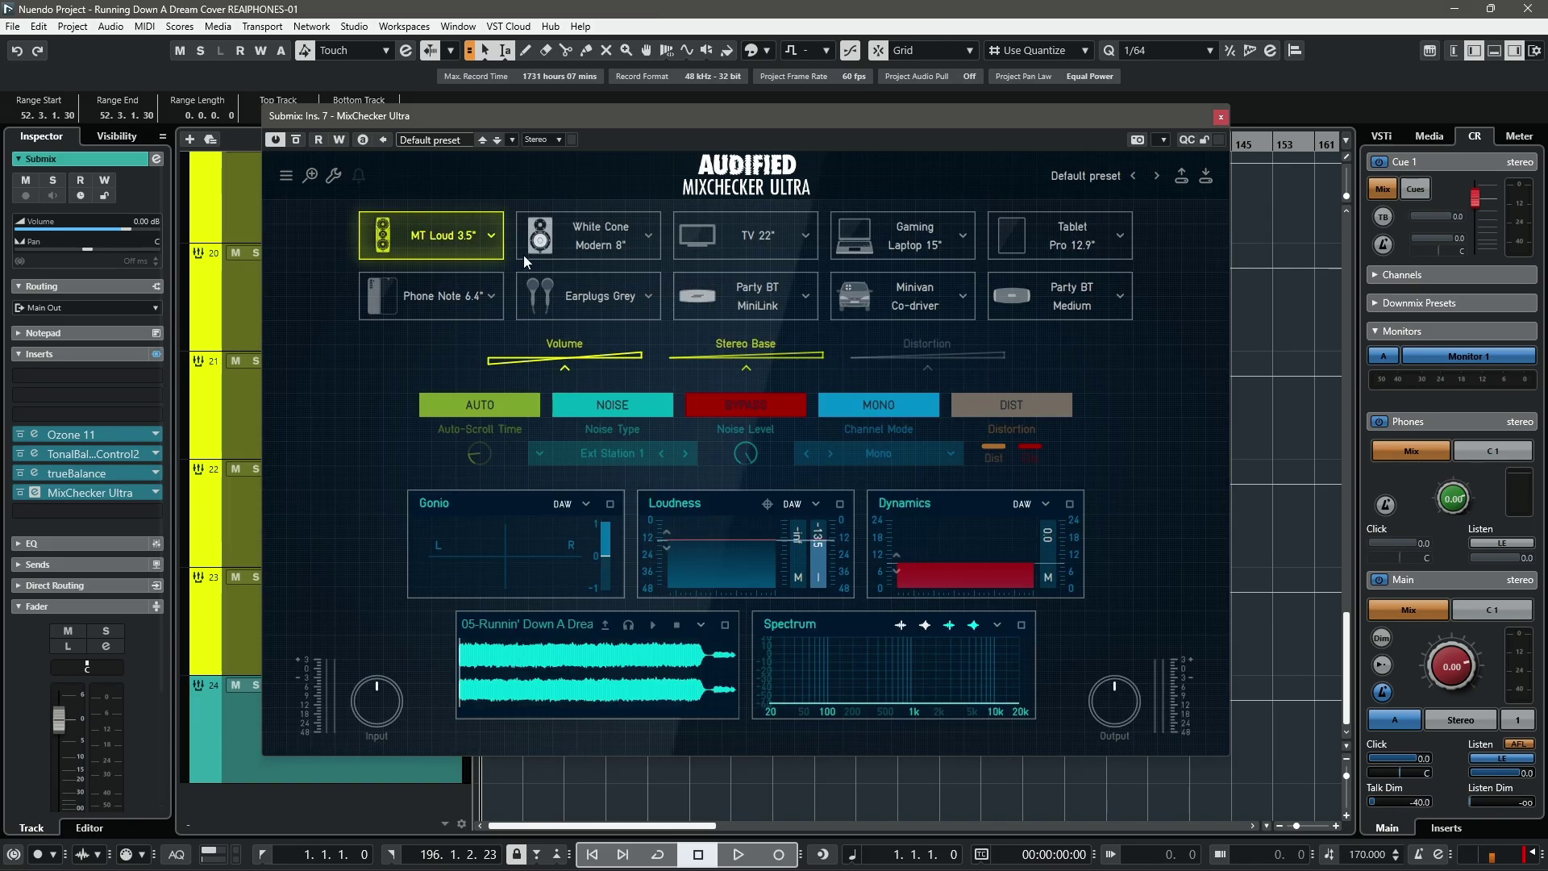
click(394, 239)
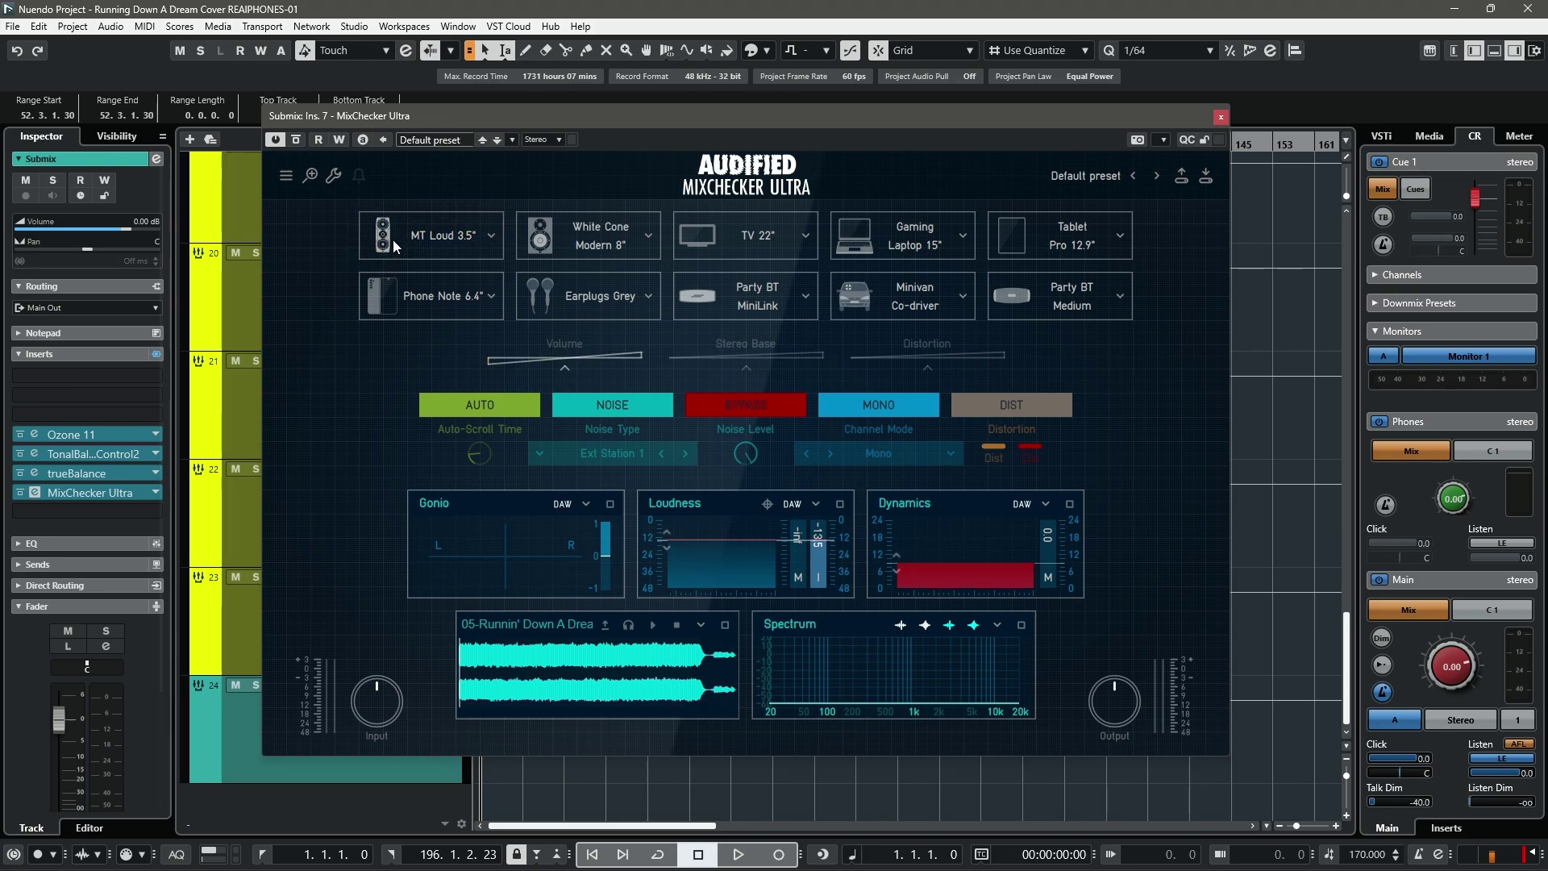
click(567, 246)
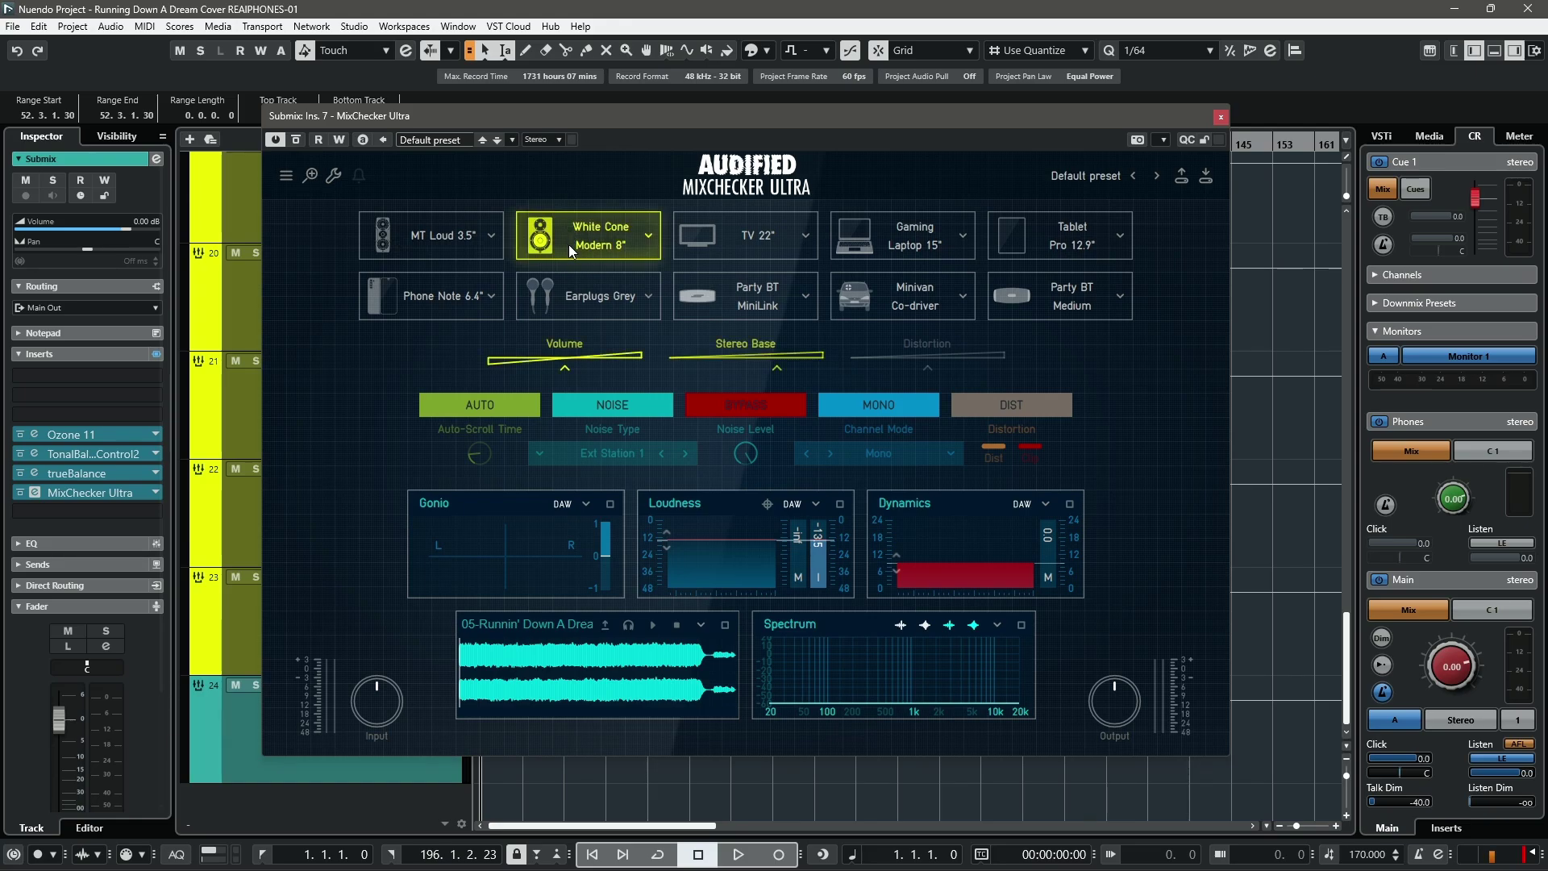
Step: Switch off White Cone, audition Minivan Co-driver and bring up its device grid
click(567, 241)
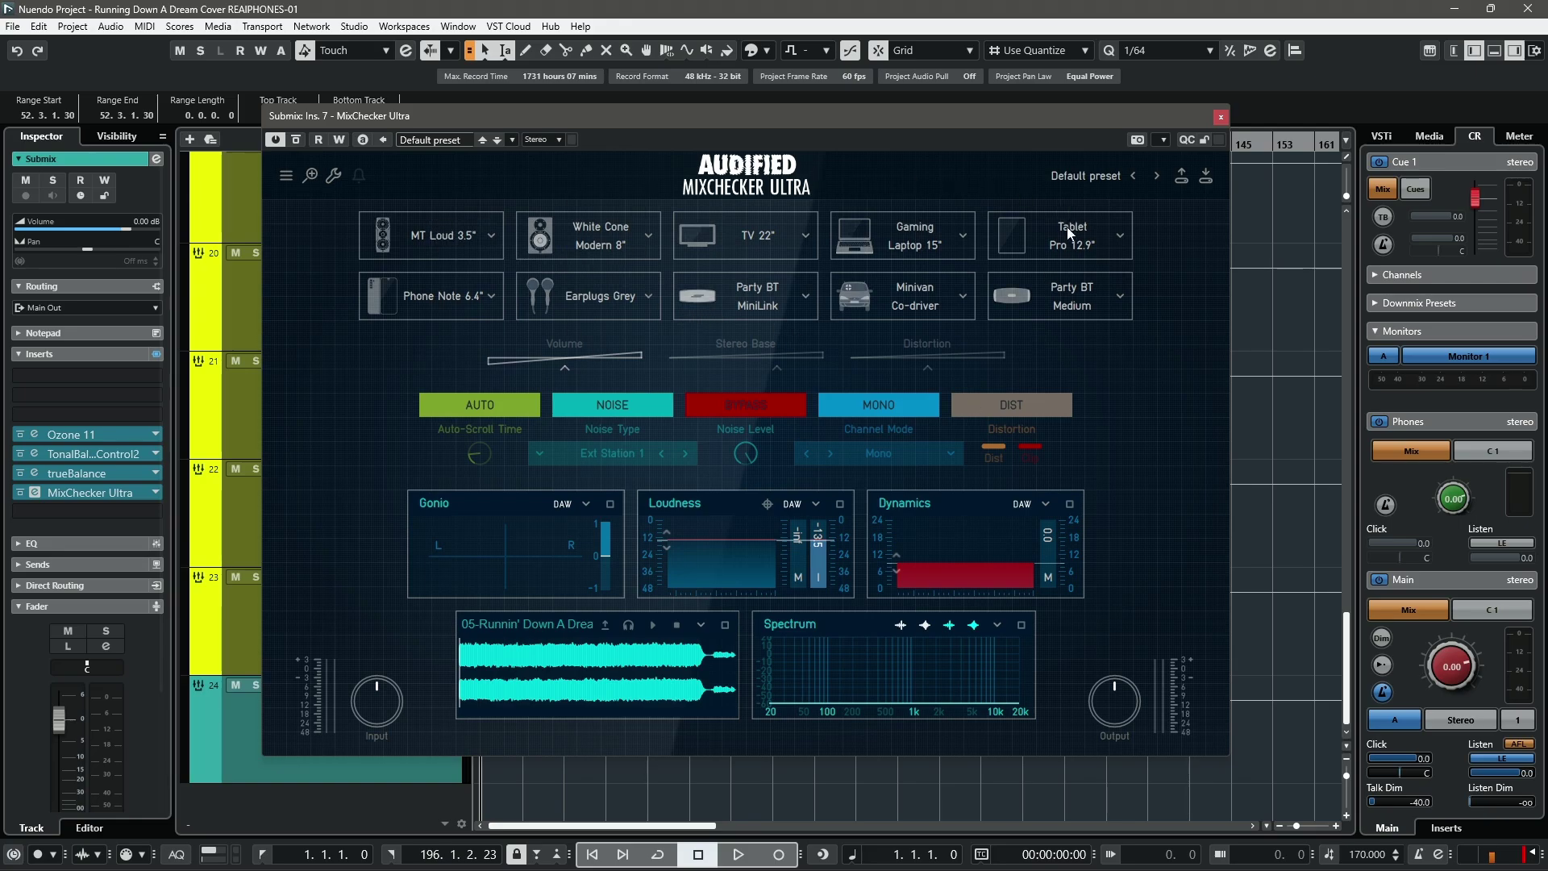
click(950, 297)
click(963, 297)
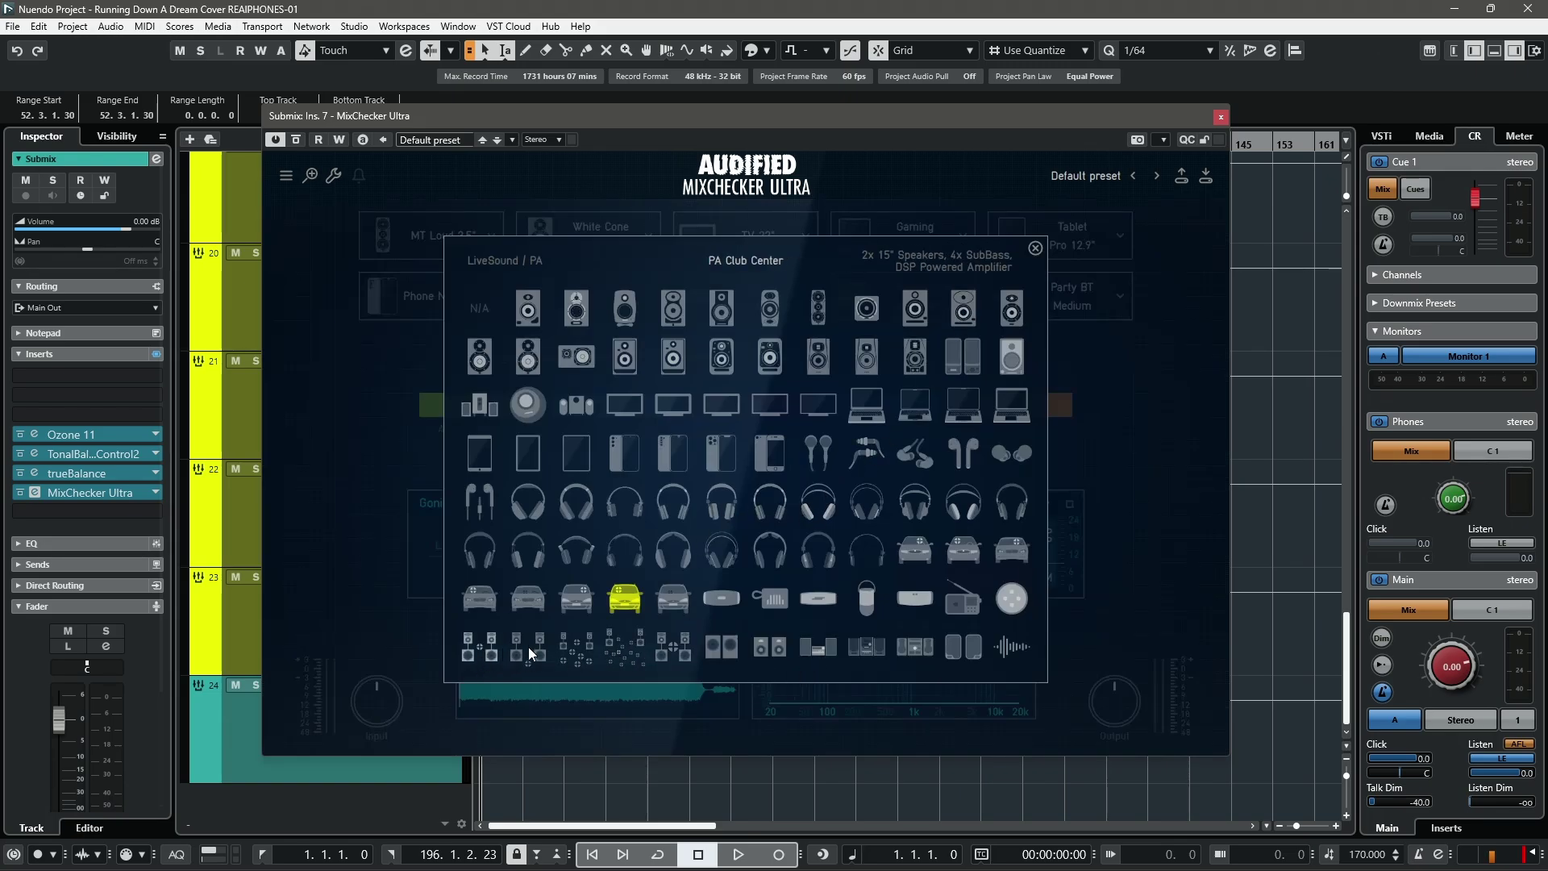
Step: Leave the grid and audition Earplugs Grey, Party BT MiniLink, Party BT Medium and Minivan Co-driver
click(1207, 414)
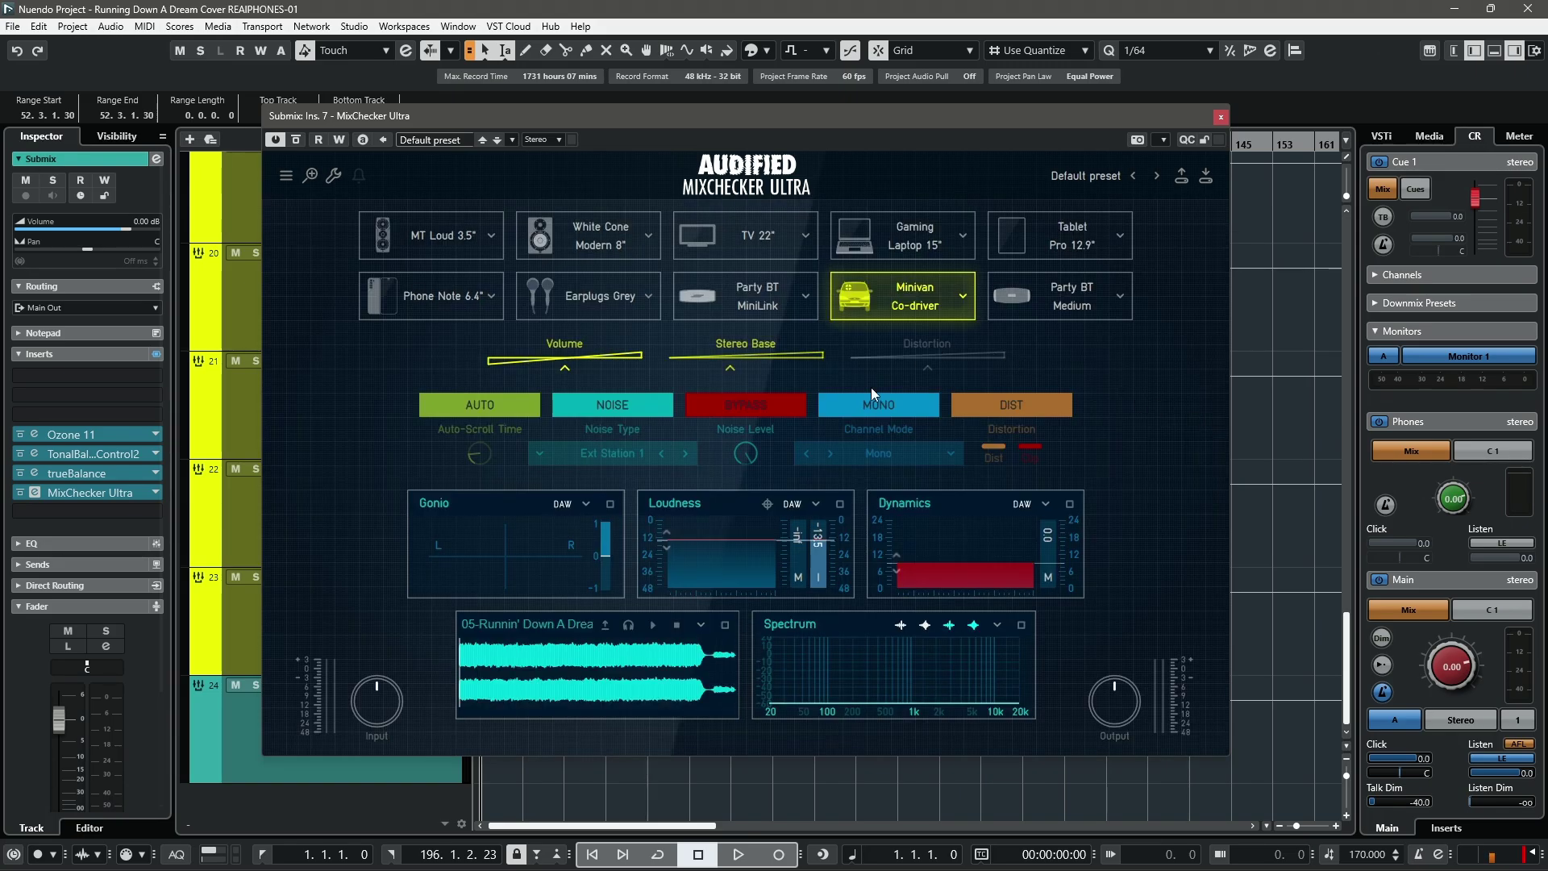
click(586, 302)
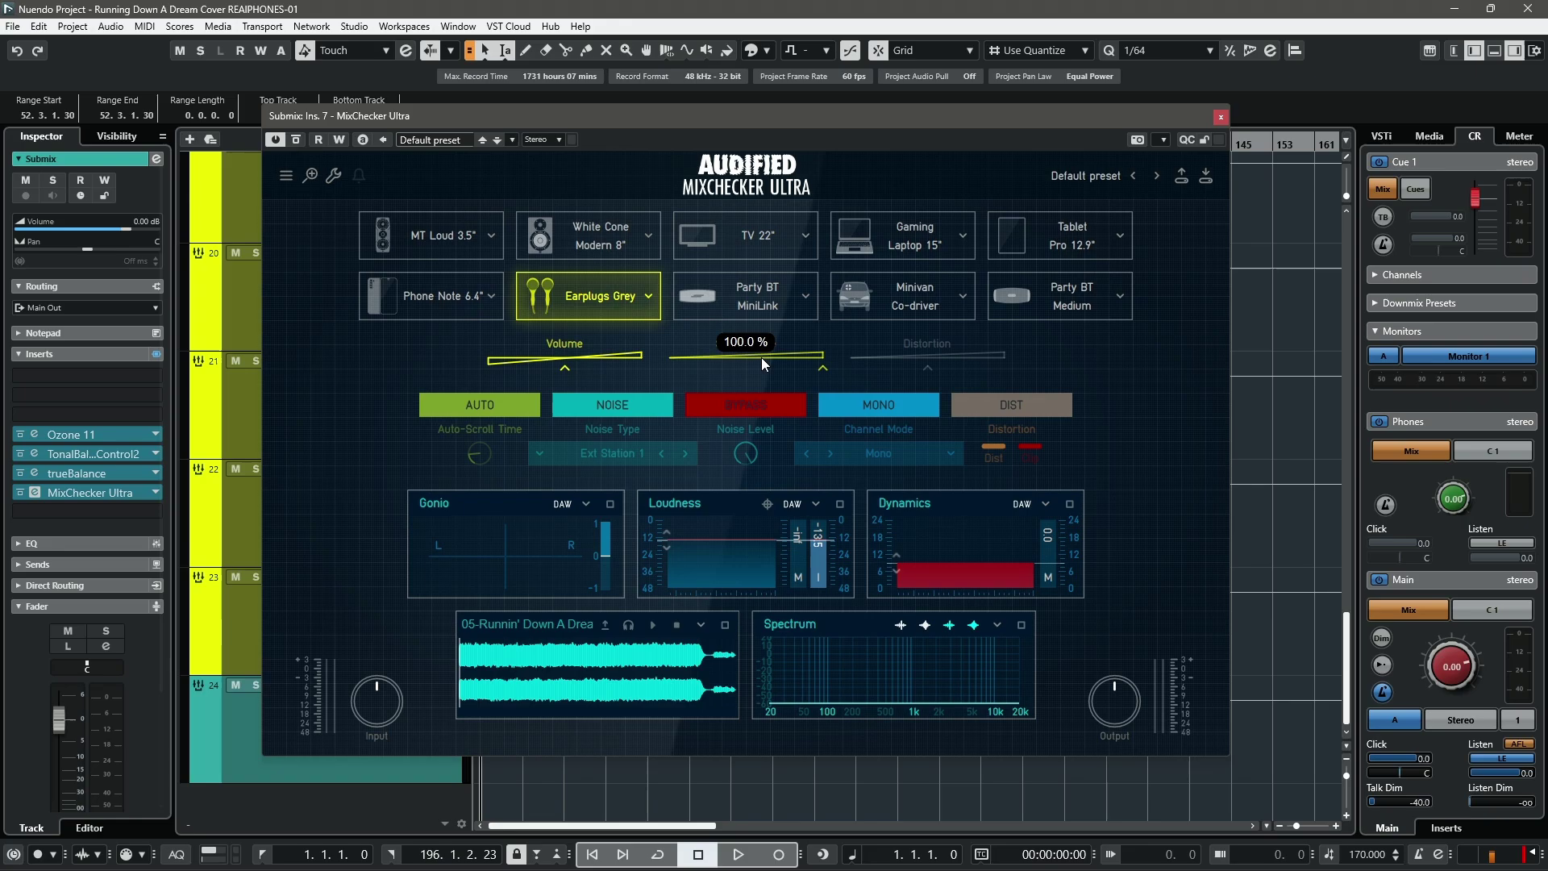
click(726, 303)
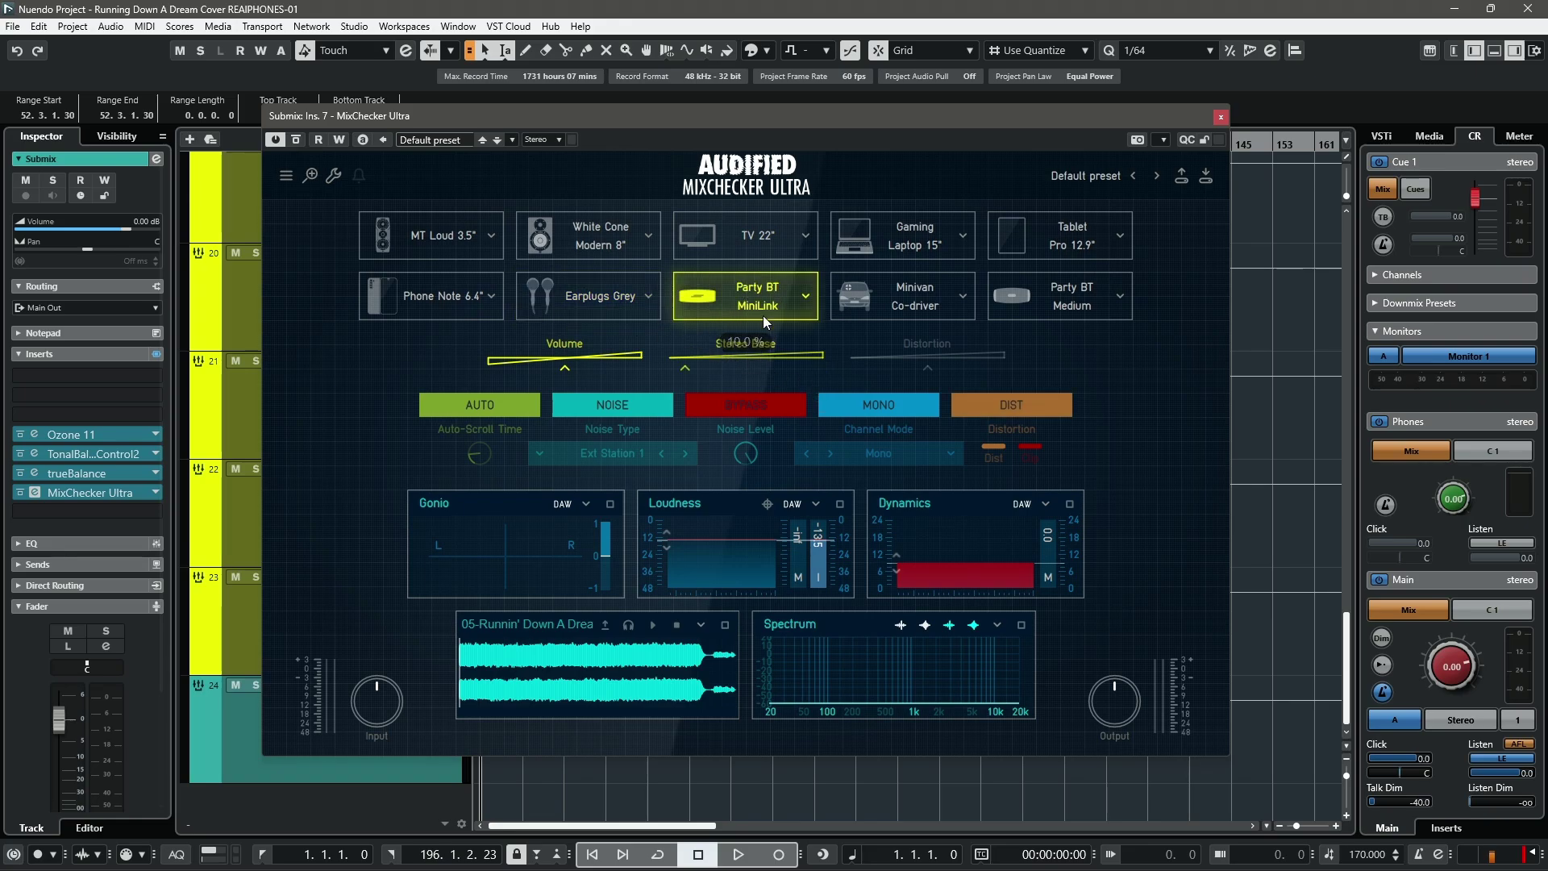
mouse_move(684, 366)
click(1052, 305)
click(917, 299)
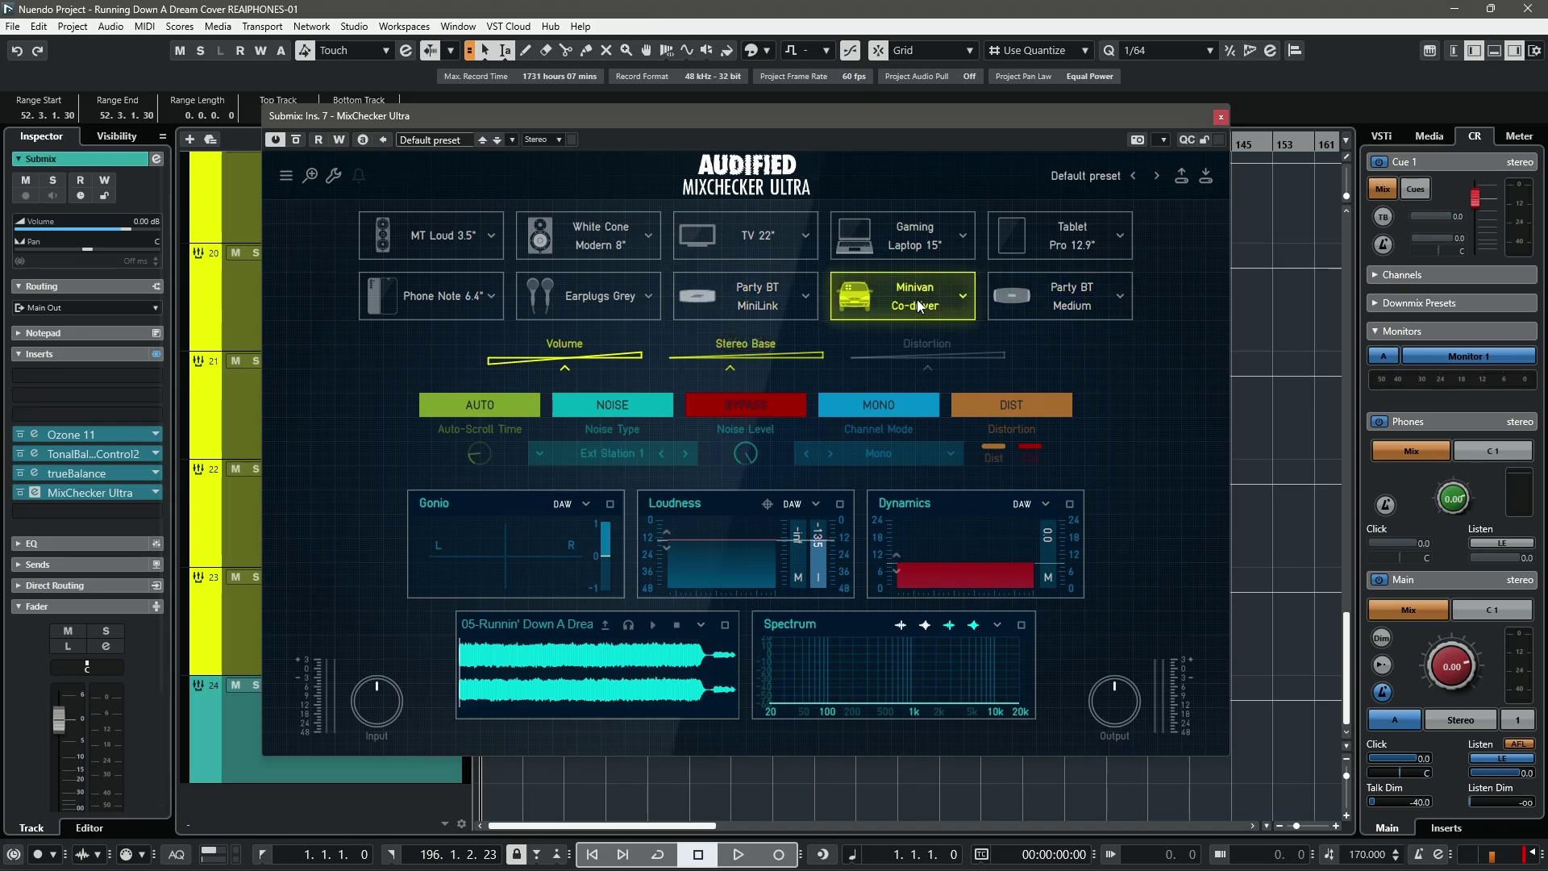
Step: Audition Gaming Laptop 15", TV 22", MT Loud 3.5" and Tablet Pro 12.9", ending on White Cone Modern 8"
click(868, 245)
click(759, 240)
click(544, 232)
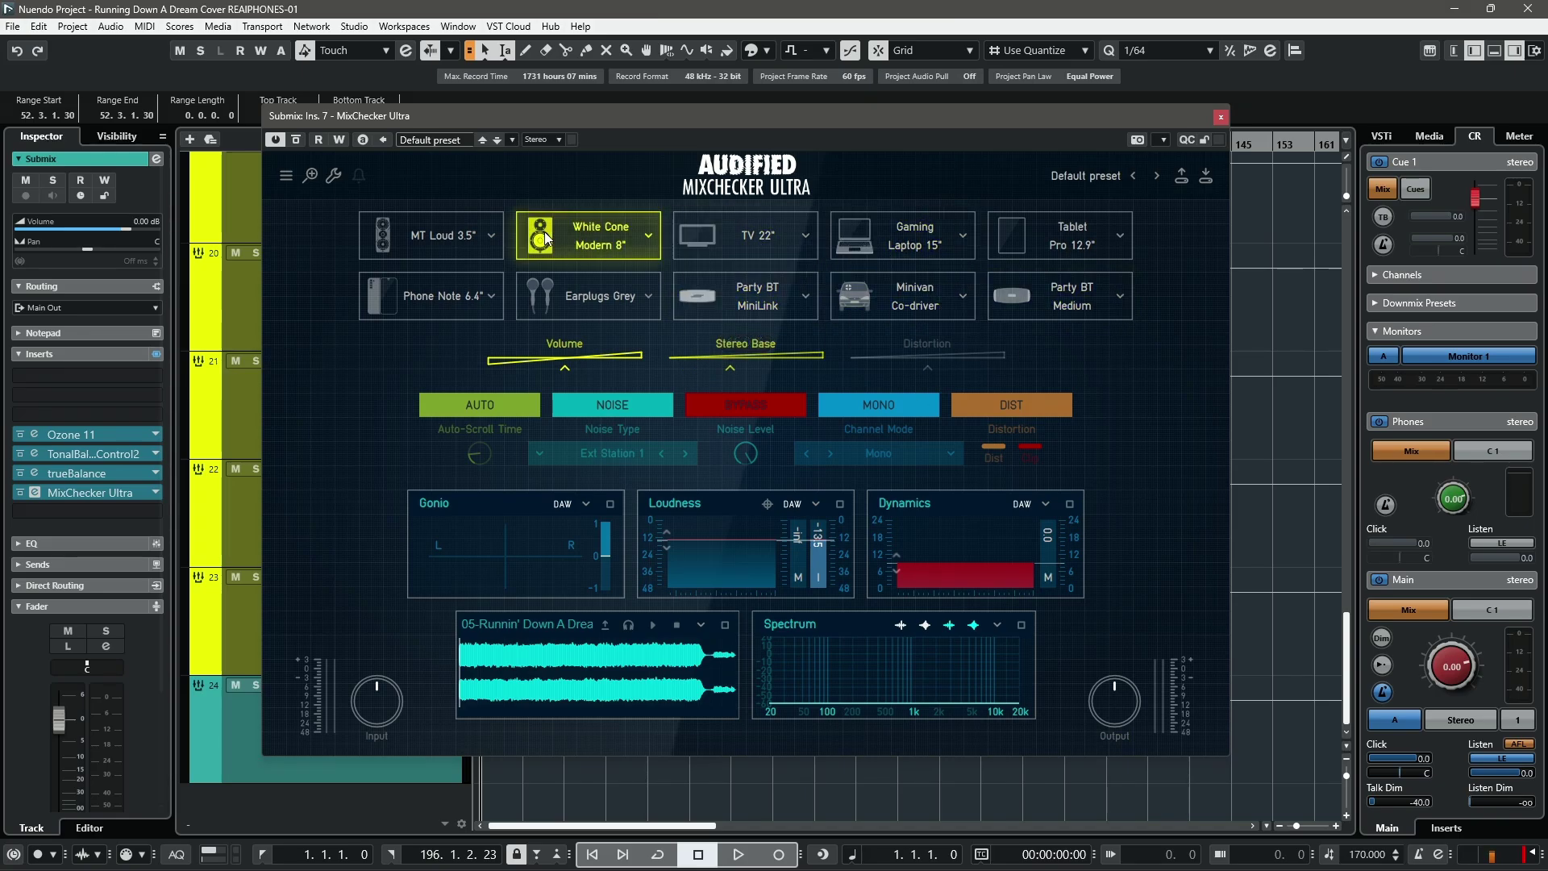
click(429, 239)
click(1085, 240)
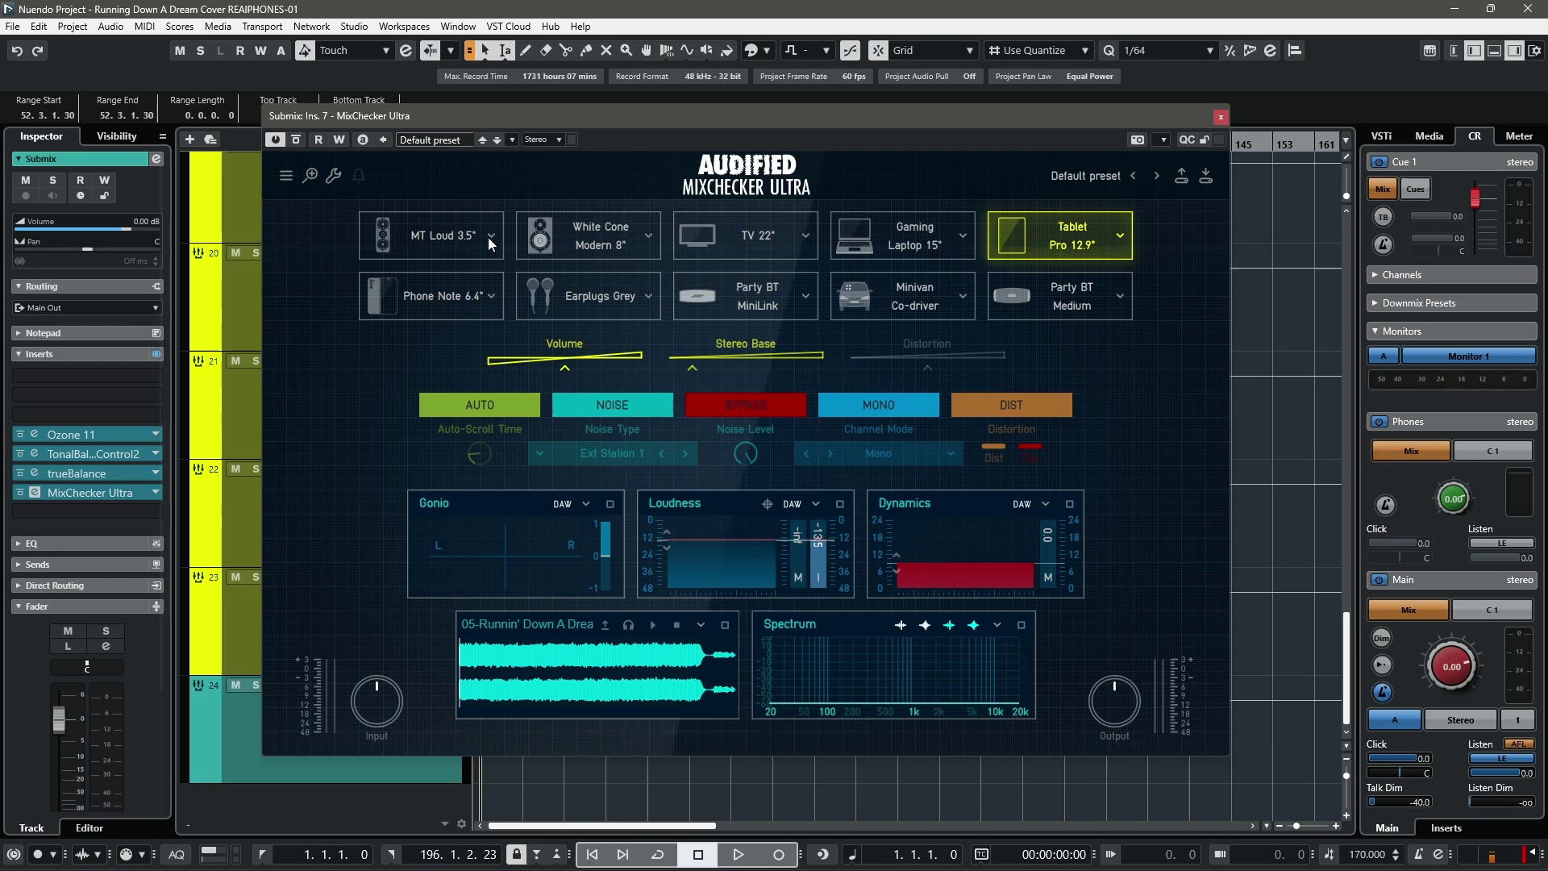
click(534, 242)
click(438, 248)
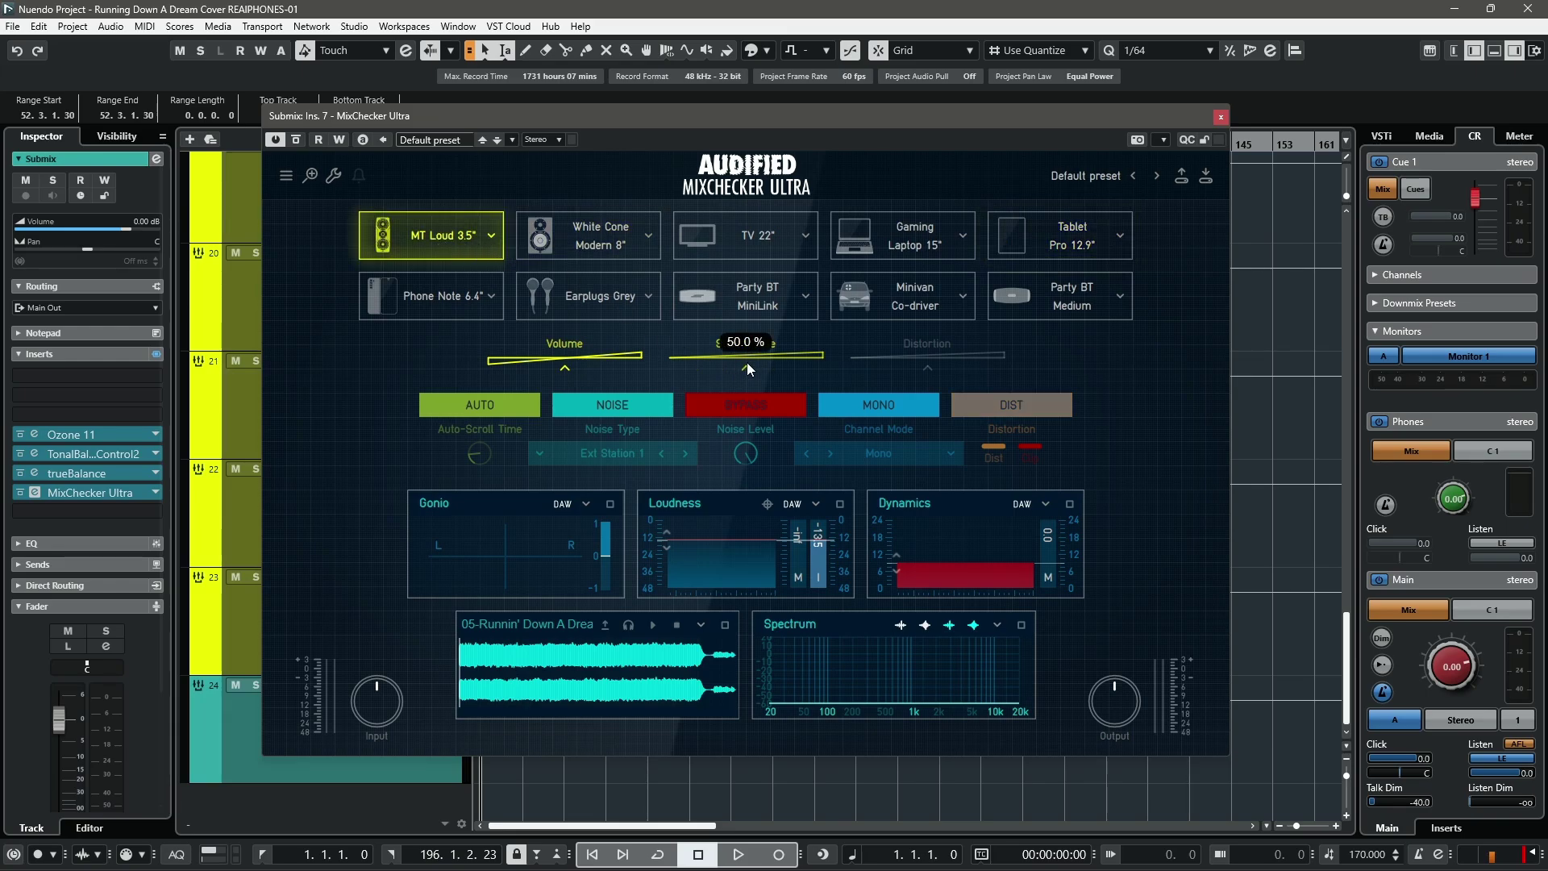
click(573, 247)
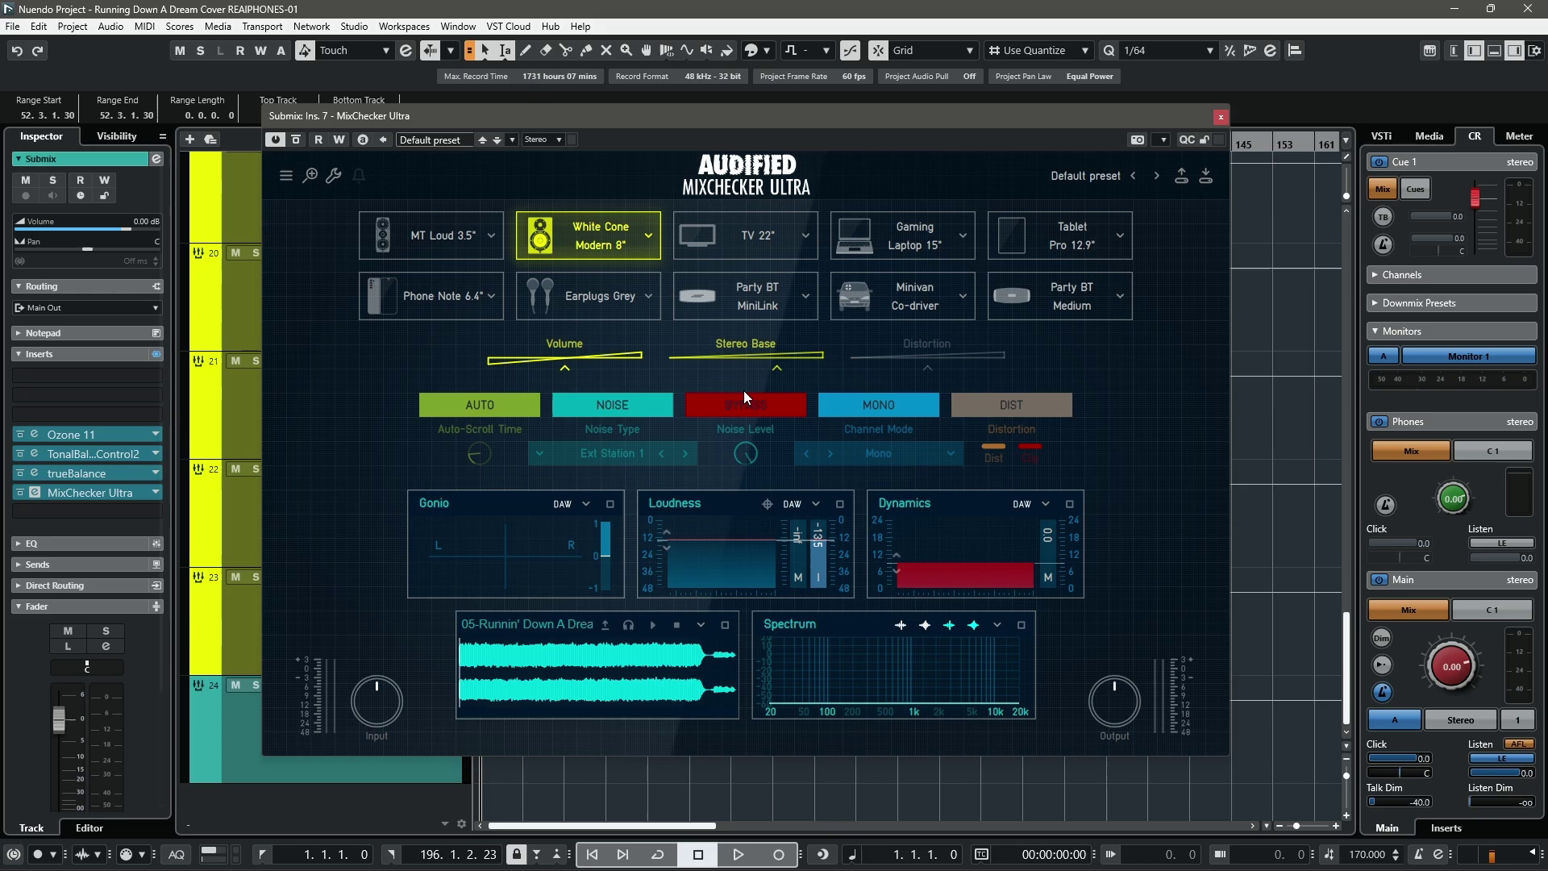
Step: Try AUTO cycling, then audition noise types Ext Station 2, Int Bar and Int Bus 1, leaving noise off
click(471, 402)
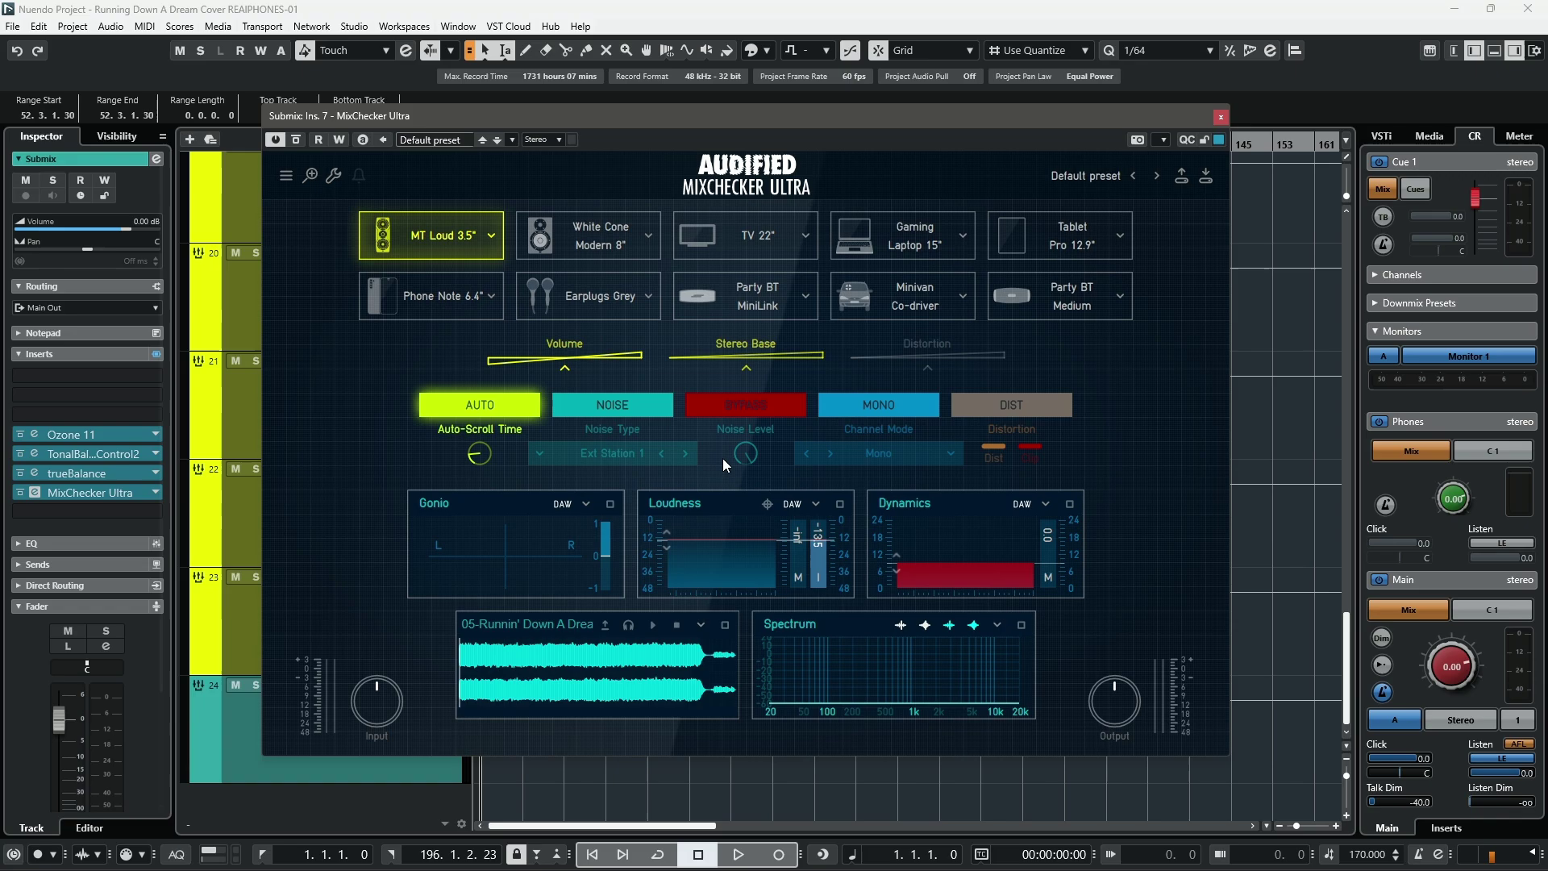
click(513, 413)
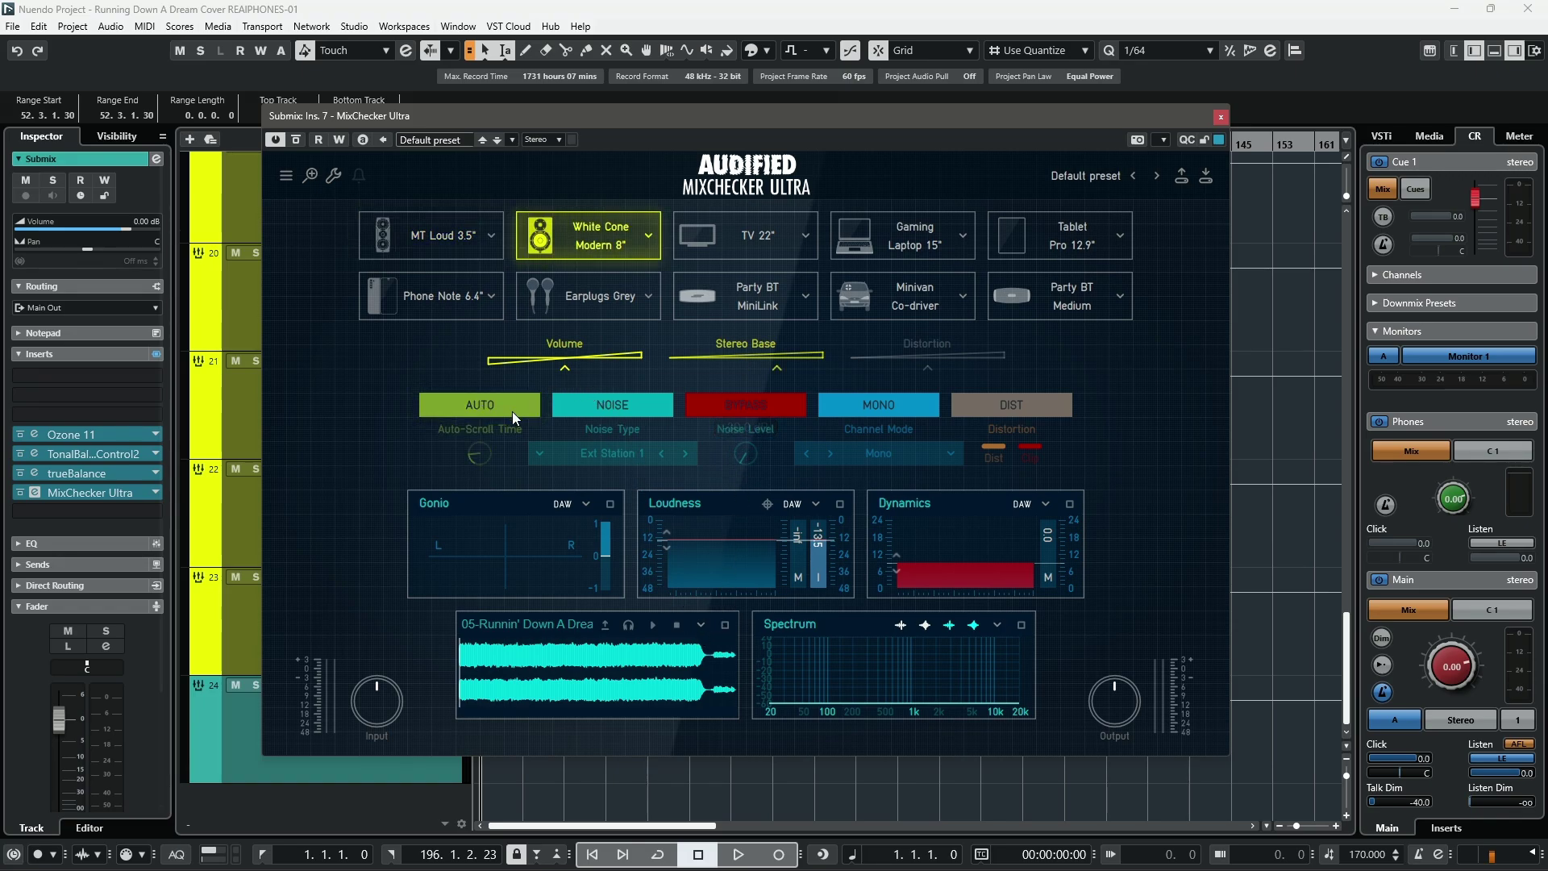
click(623, 413)
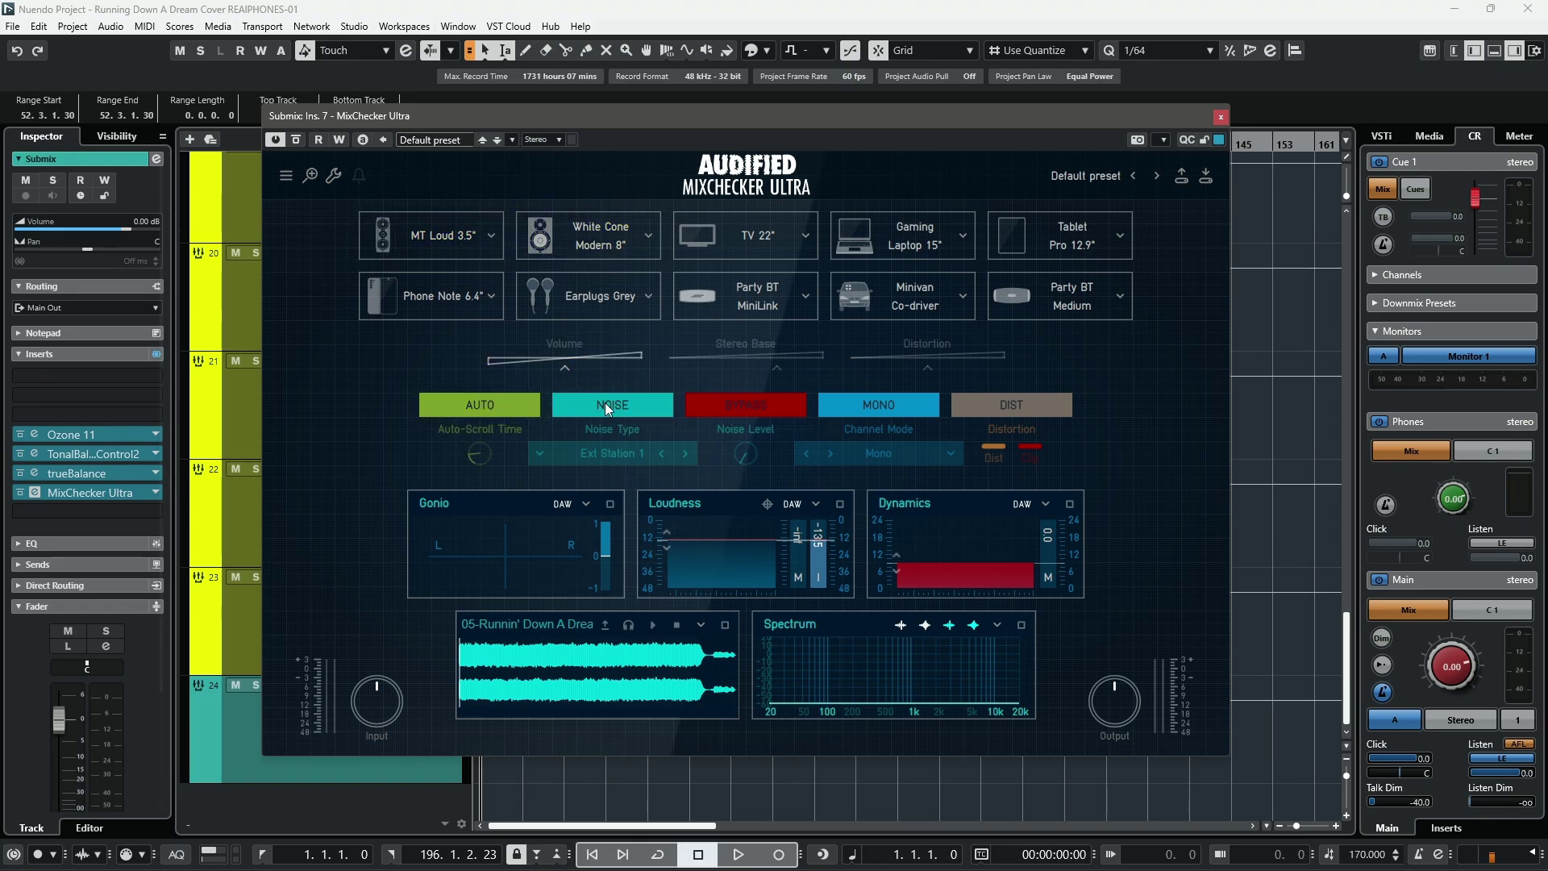
click(686, 454)
click(689, 457)
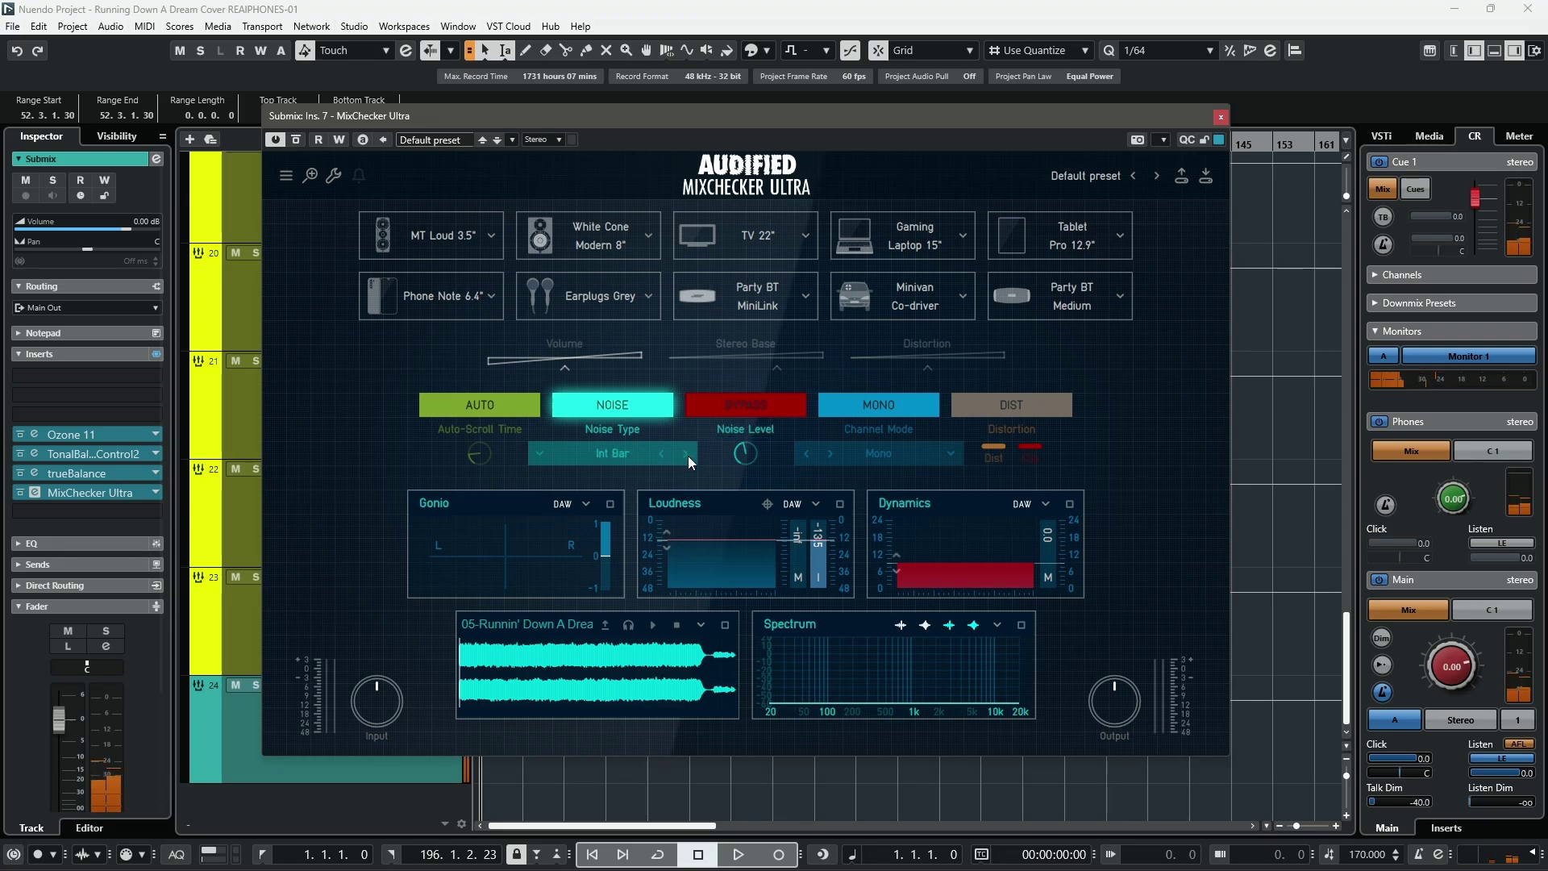
click(688, 457)
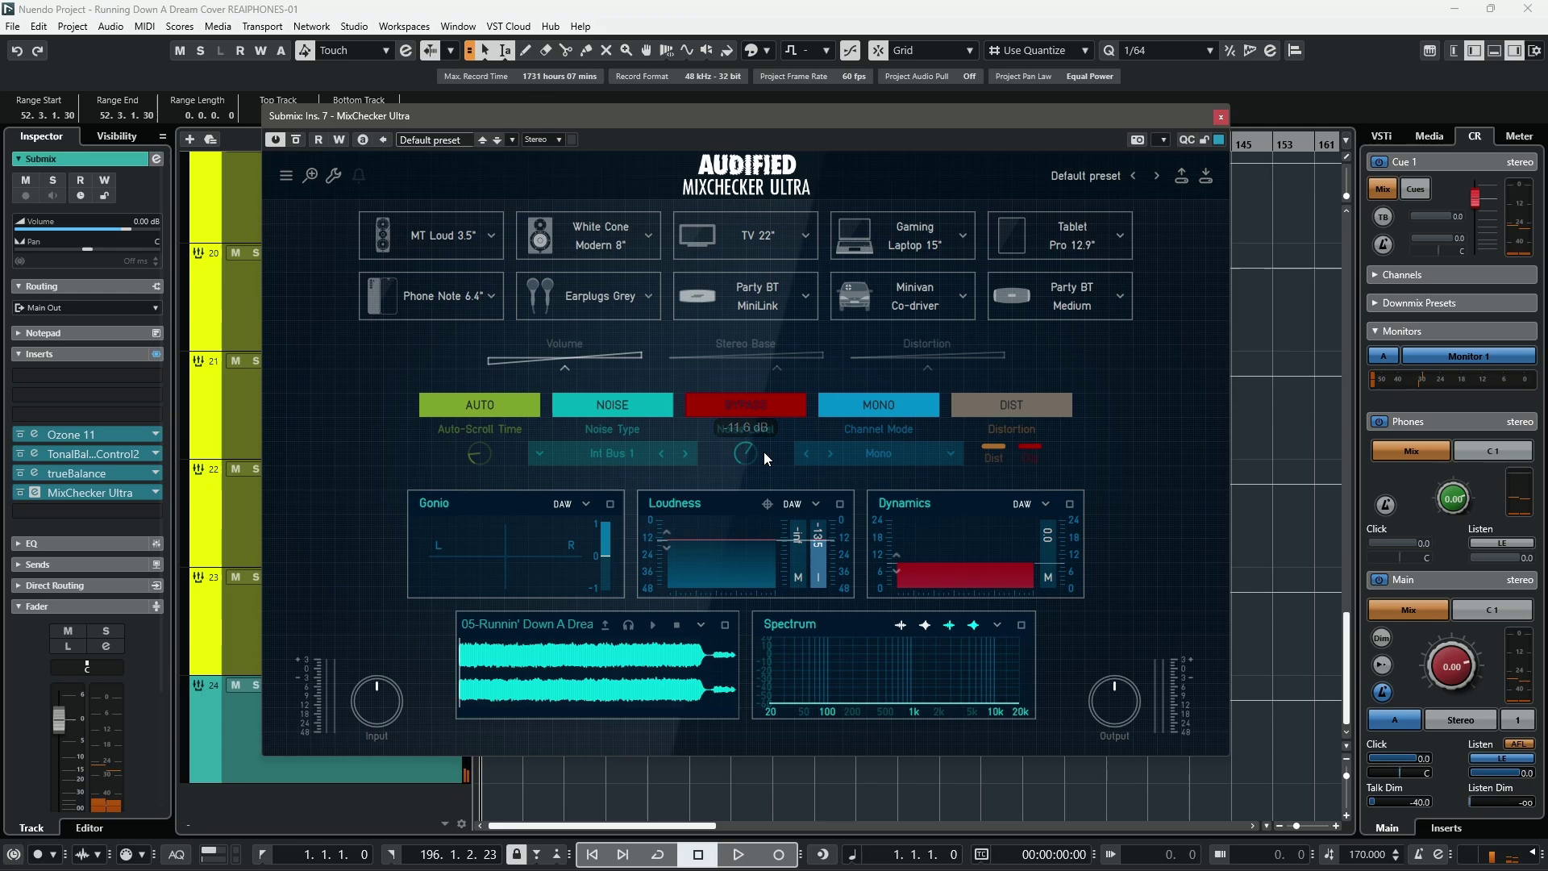
click(624, 407)
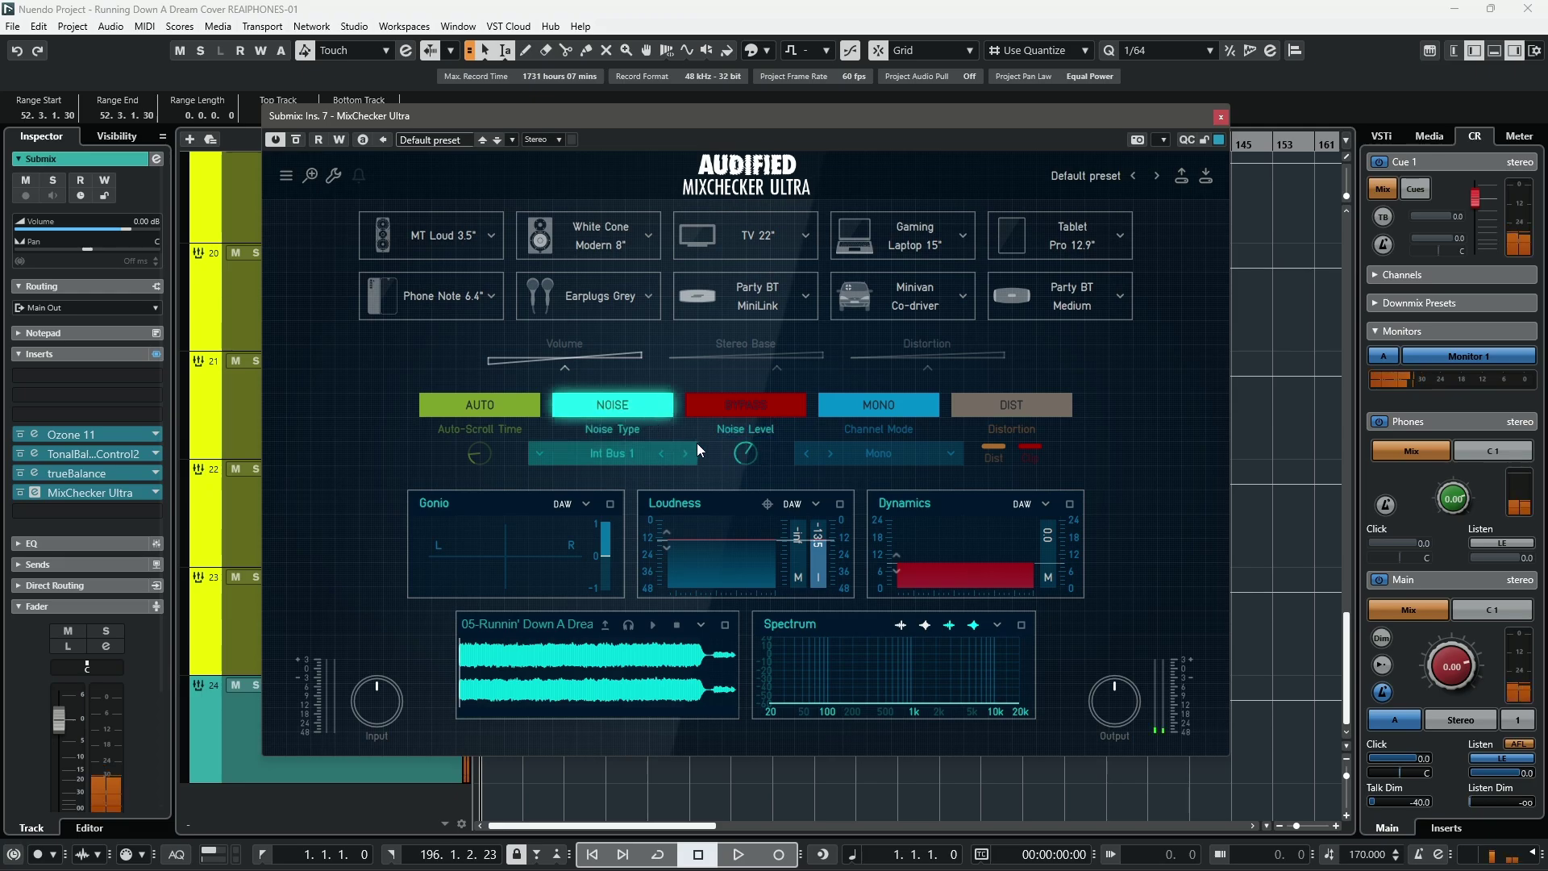
click(632, 403)
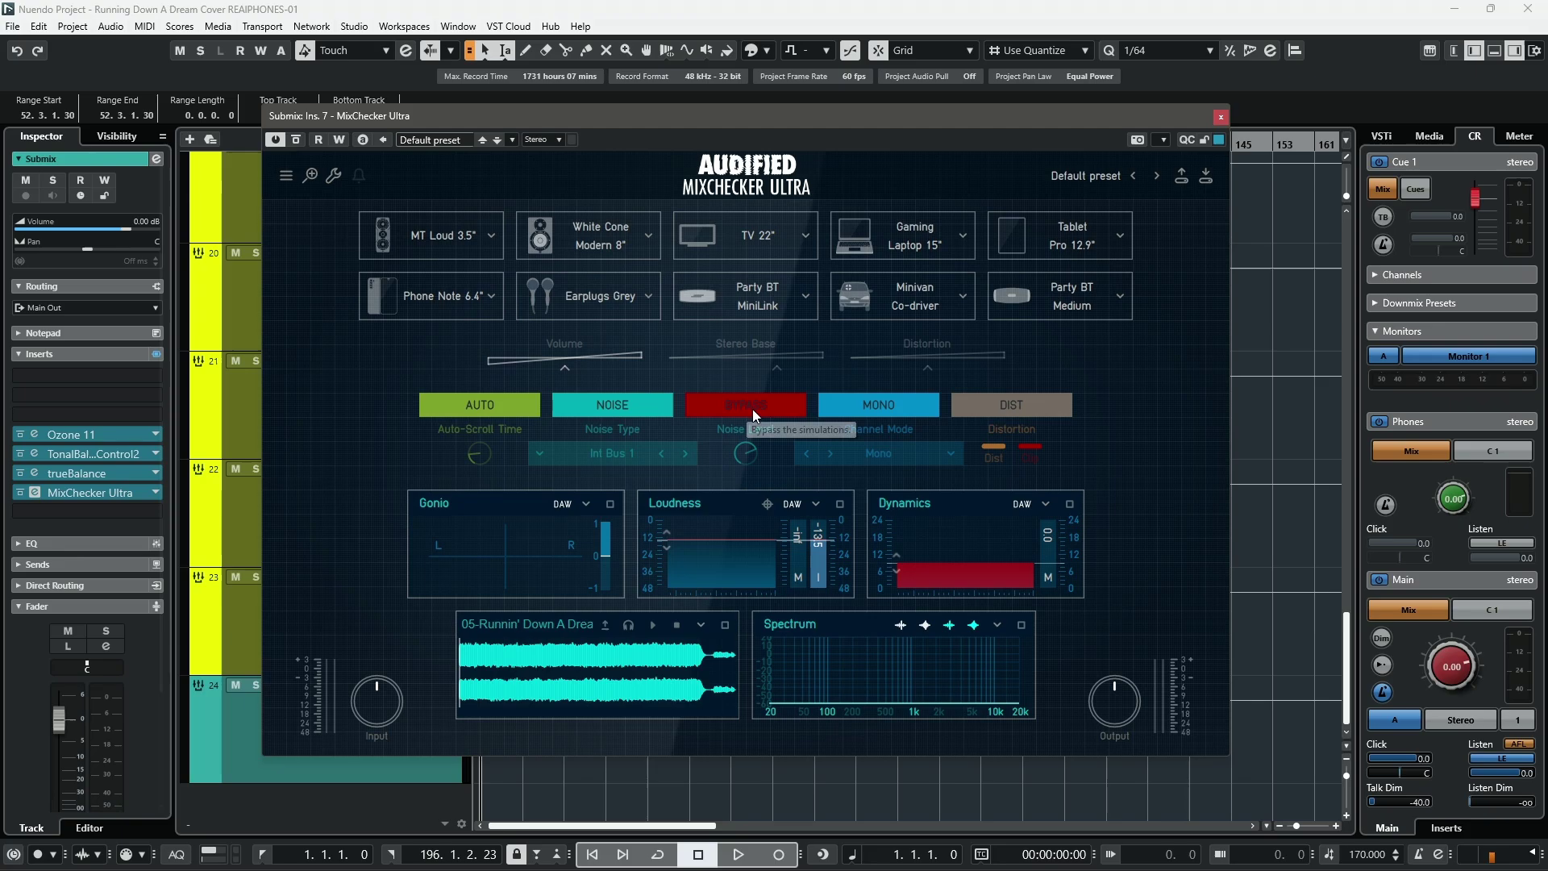
Step: Try the mono channel simulation, switch it back off and enable distortion
click(874, 405)
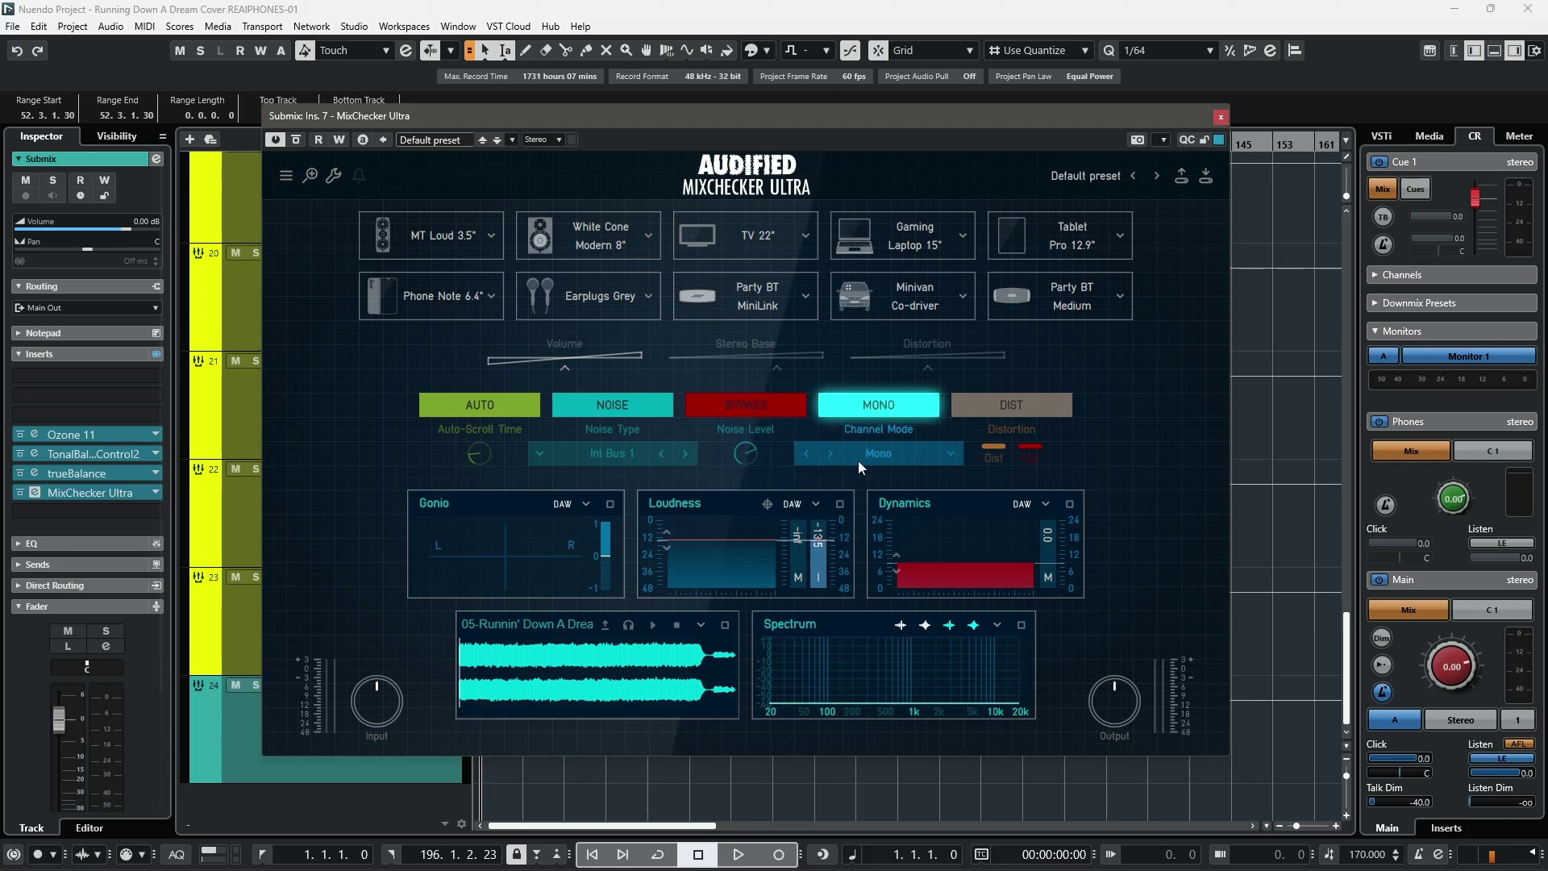
click(858, 457)
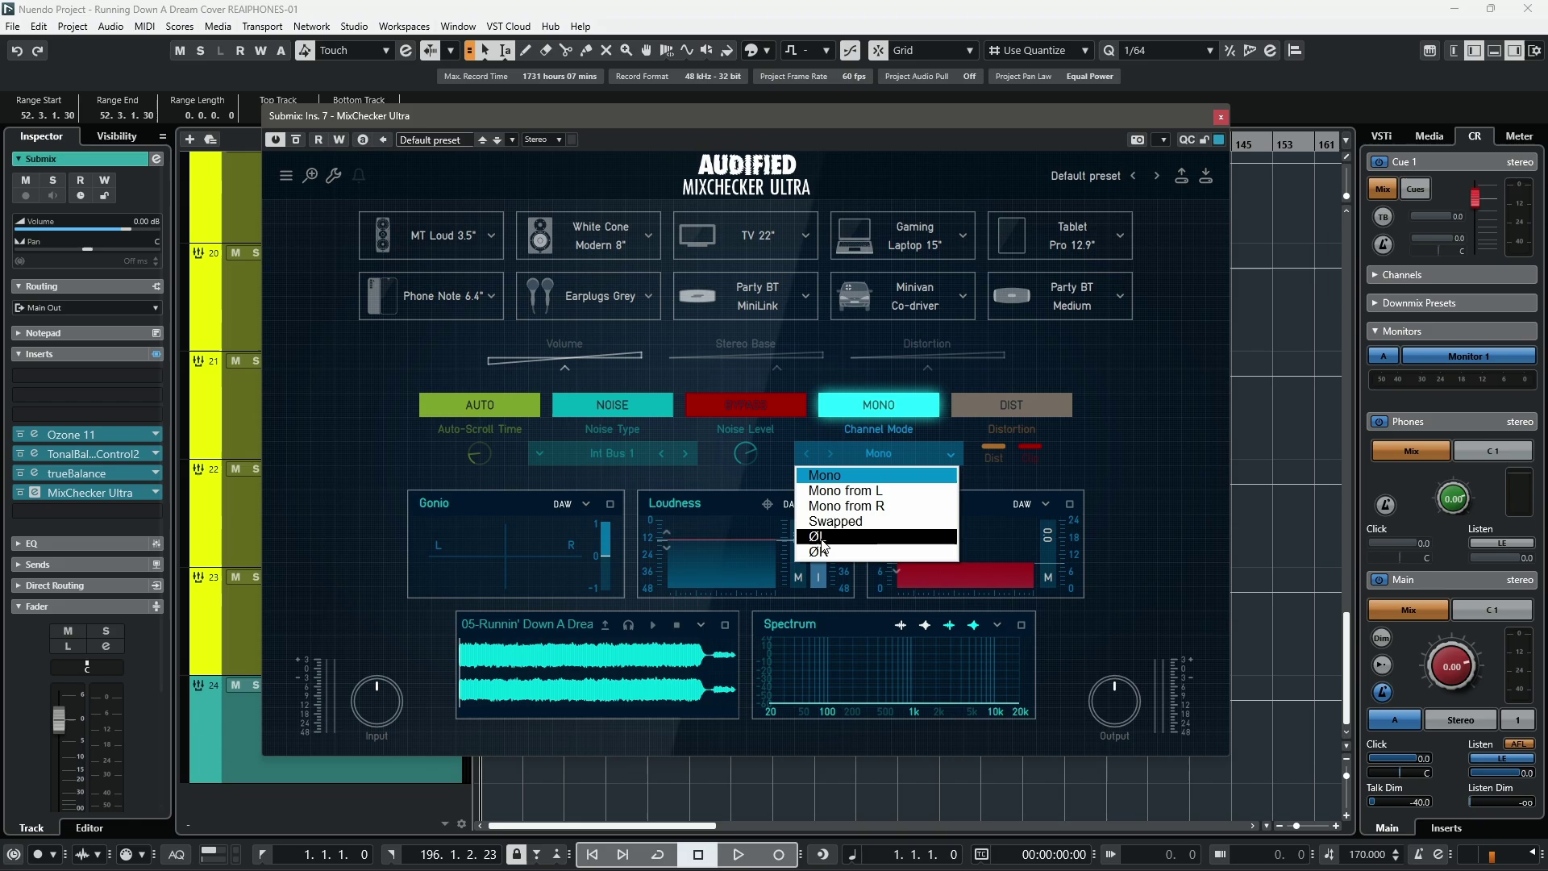
click(886, 410)
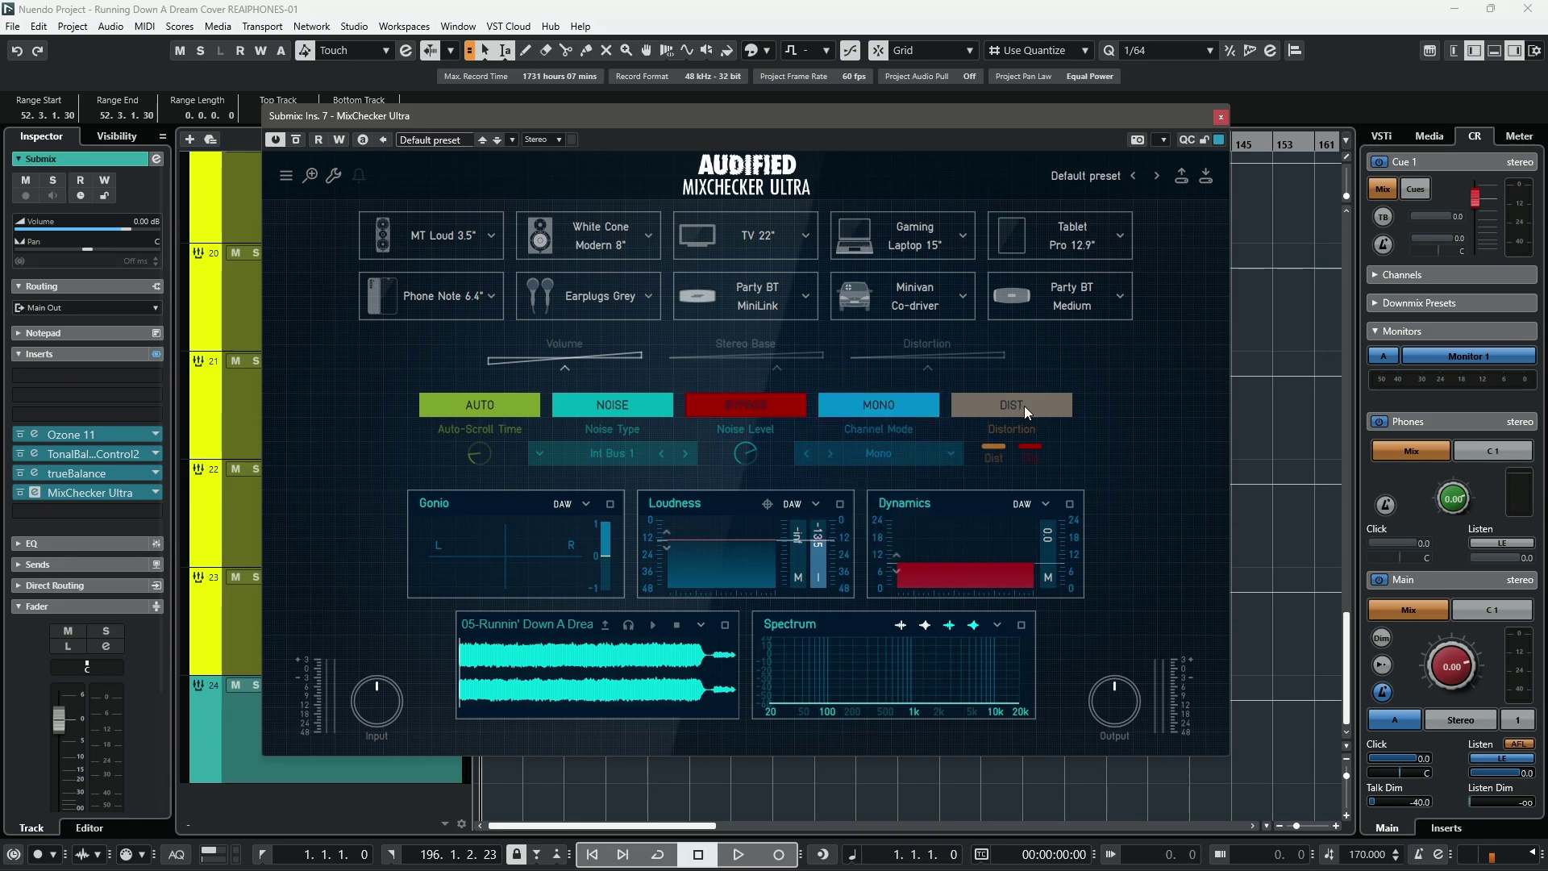
click(1024, 405)
Step: With distortion on, audition Phone Note, Tablet, Laptop, TV, Party BT, Earplugs, MT Loud and Minivan
click(441, 296)
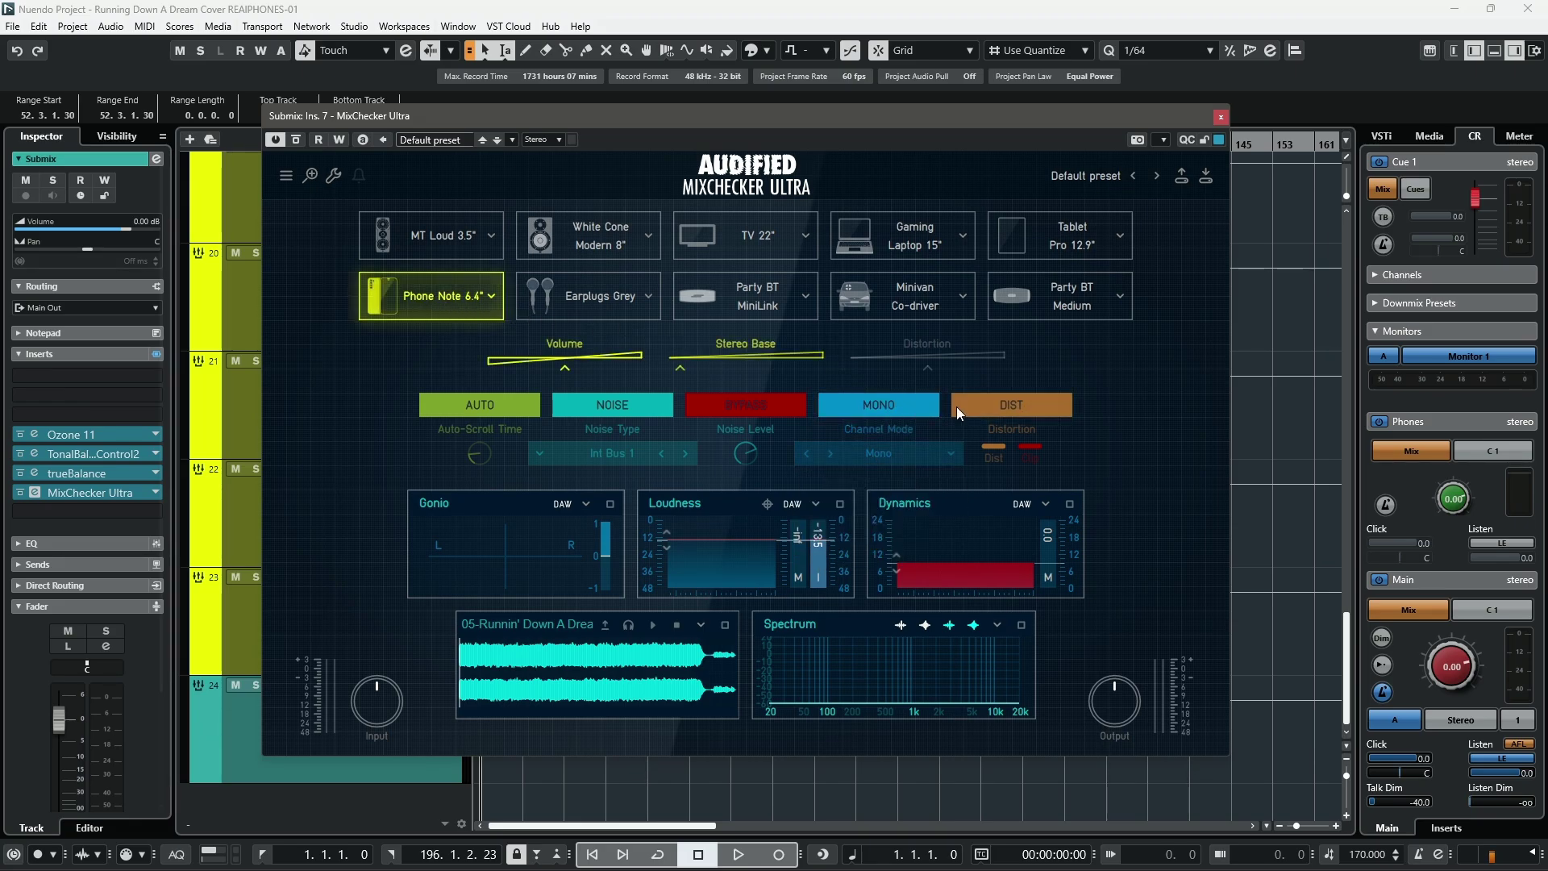
click(1048, 239)
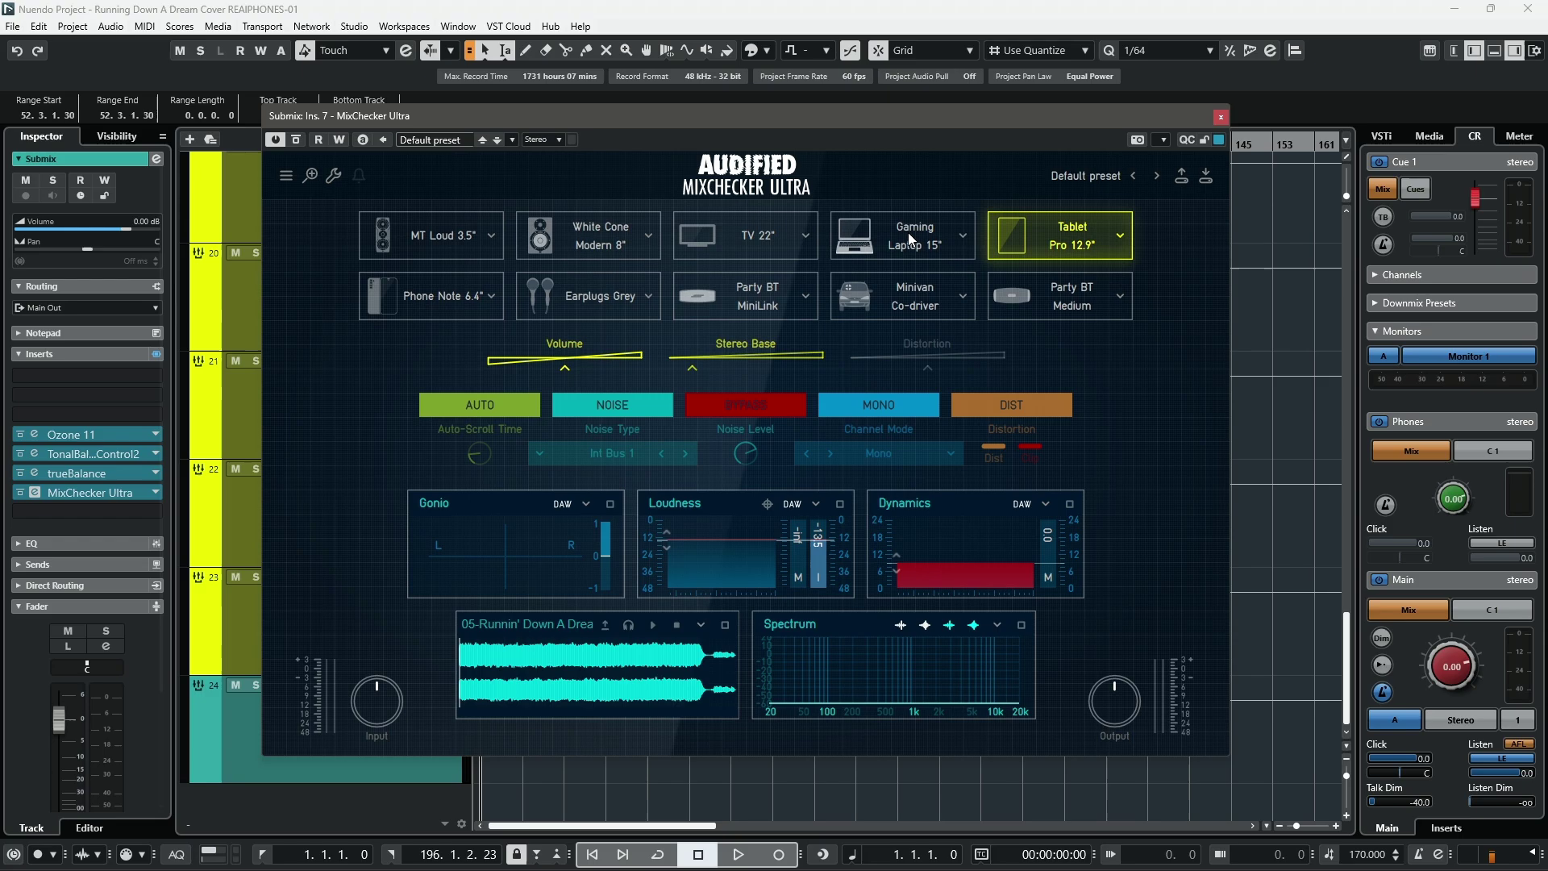
click(908, 233)
click(738, 241)
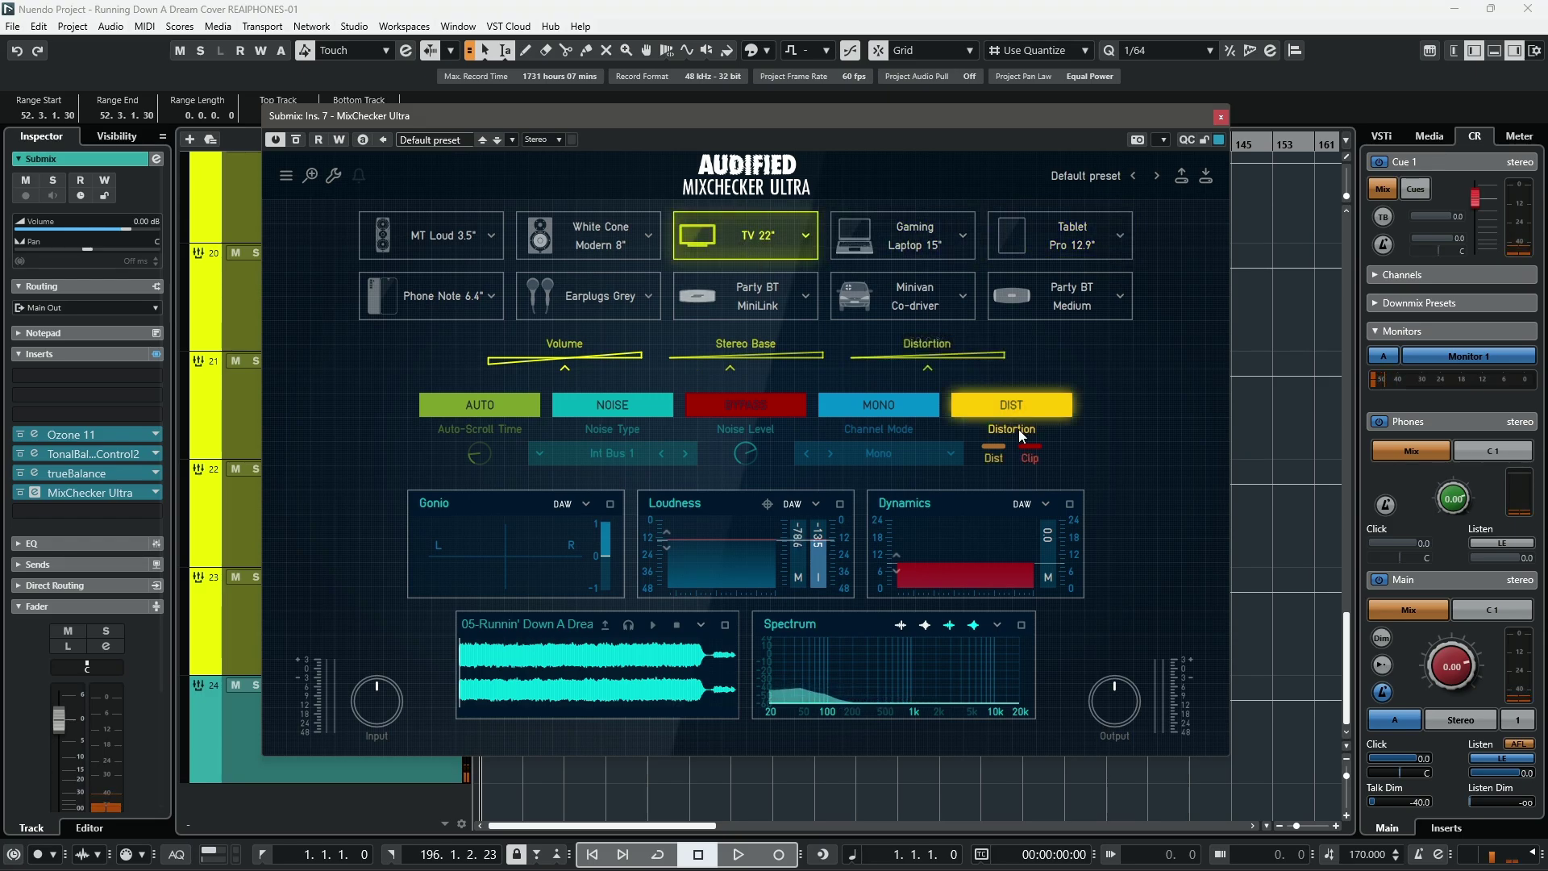
click(742, 296)
click(565, 295)
click(486, 237)
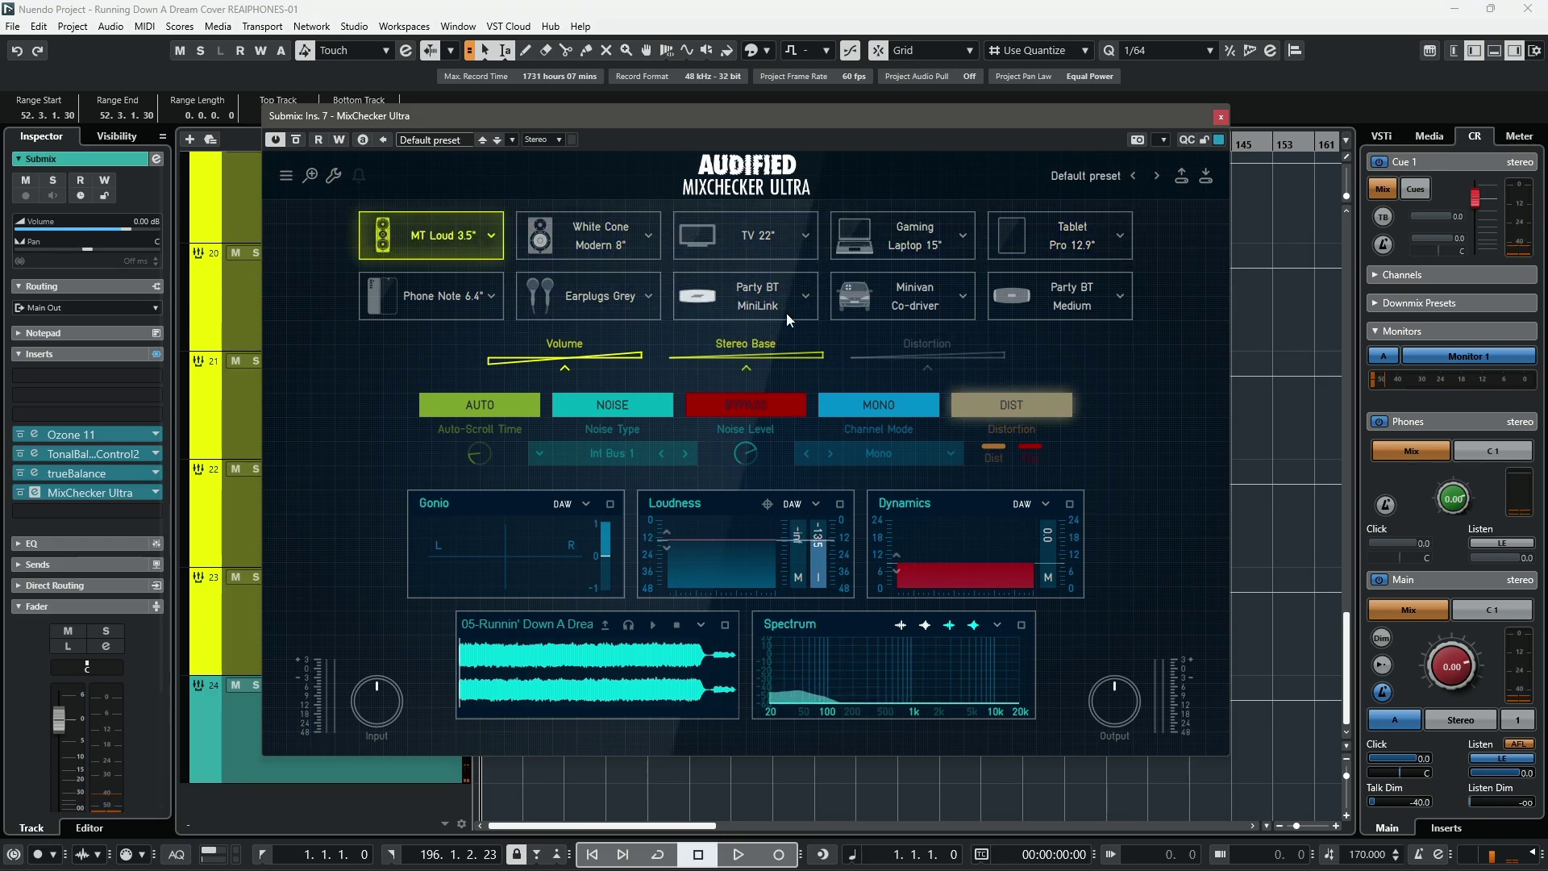
click(895, 306)
click(1022, 306)
click(1037, 254)
Step: Cycle again through Laptop, Minivan, Party BT, TV, Earplugs, Phone and MT Loud, ending on White Cone Modern 8"
click(892, 258)
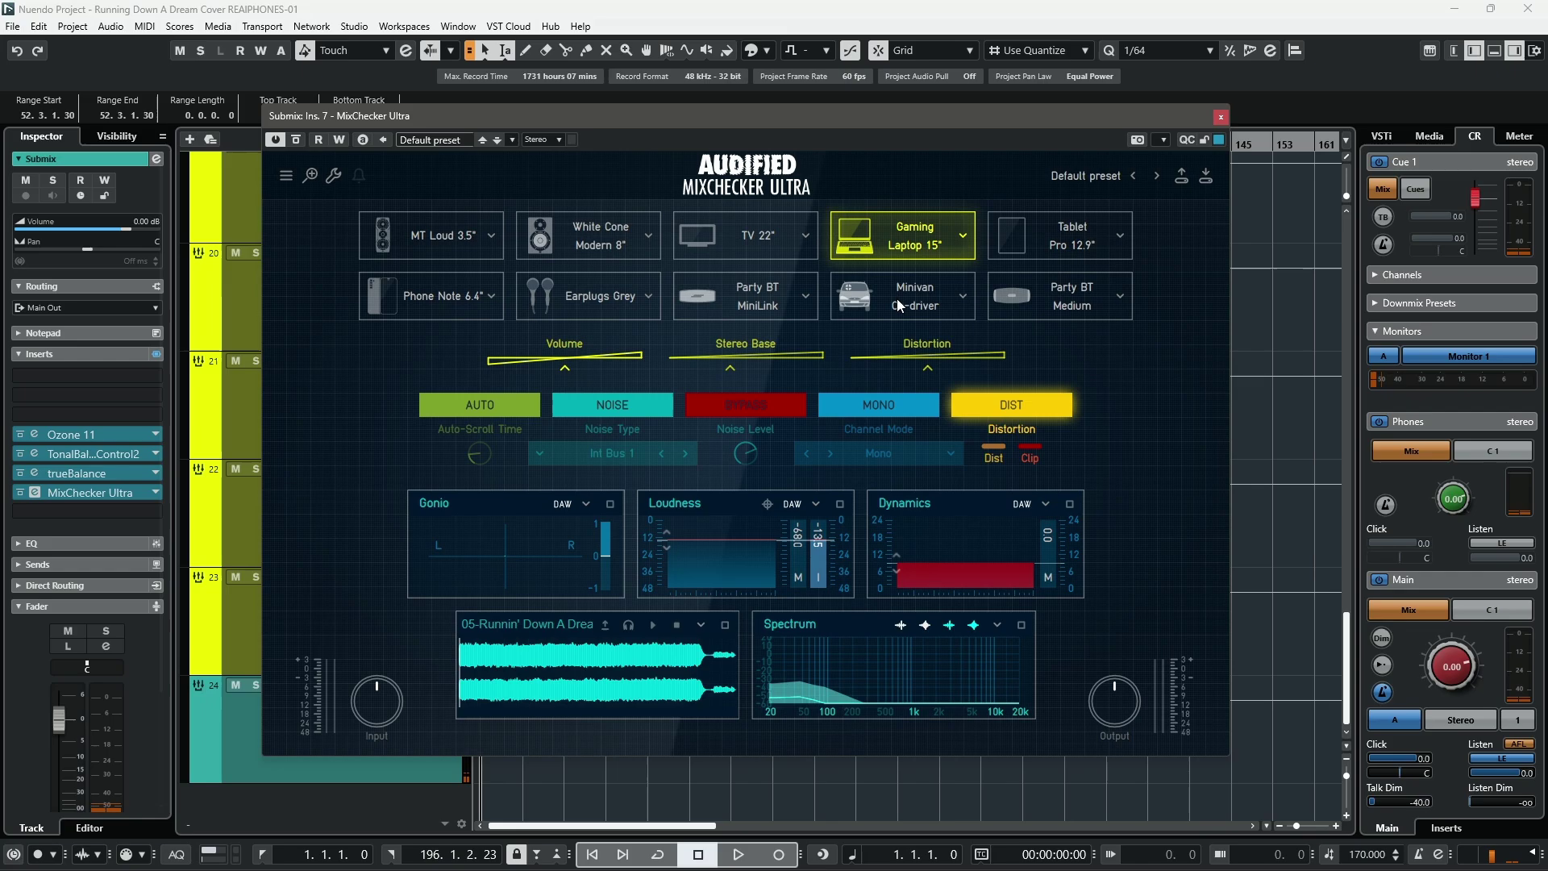
click(897, 298)
click(1027, 298)
click(742, 296)
click(733, 239)
click(613, 242)
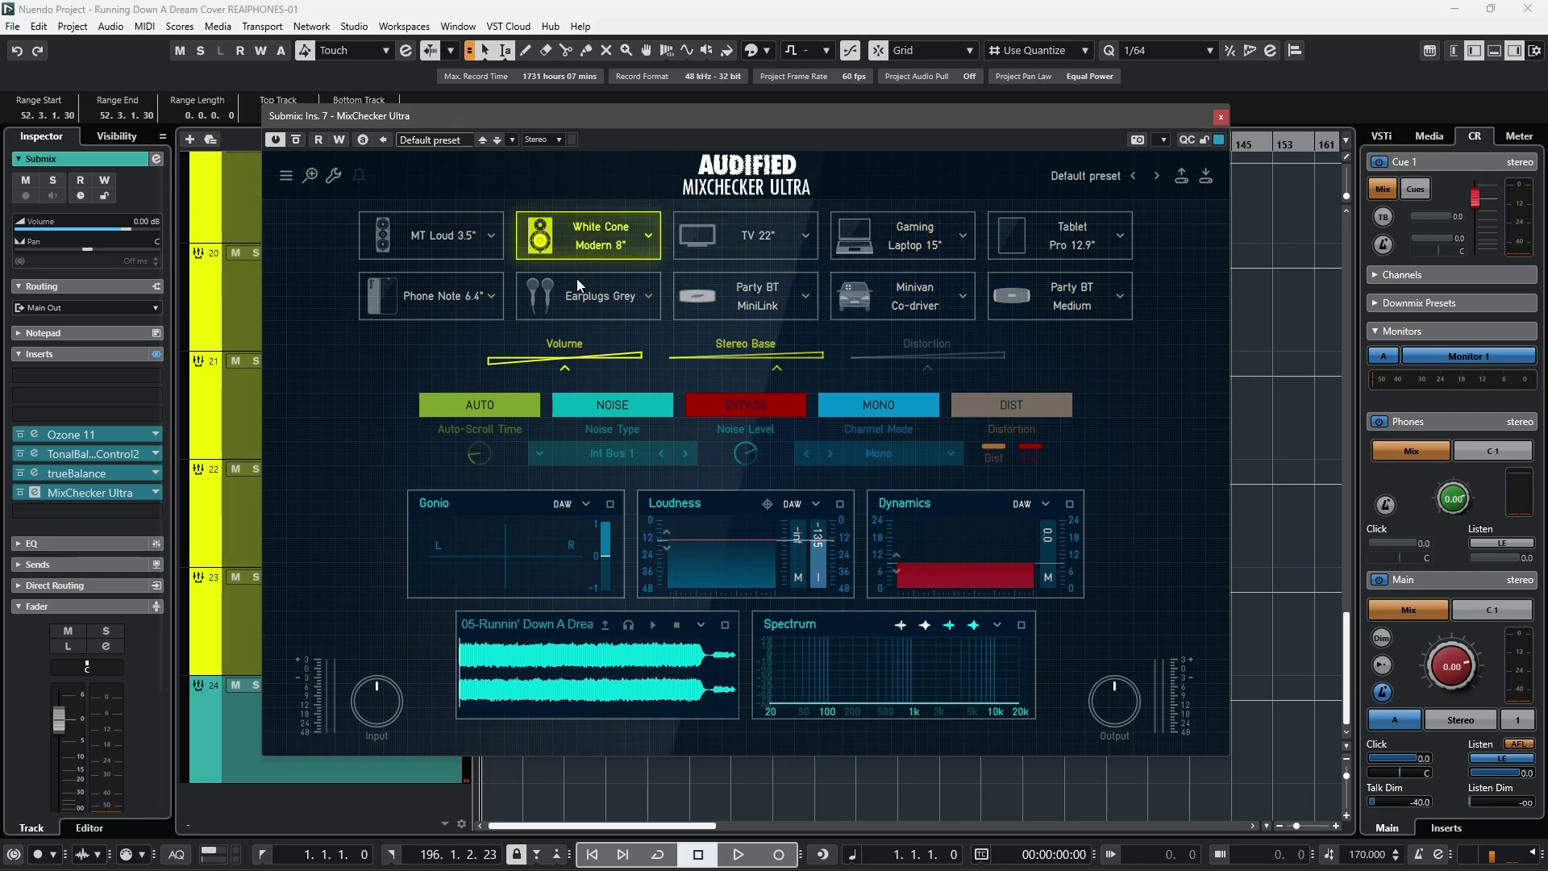
click(578, 282)
click(476, 287)
click(463, 231)
click(585, 240)
Step: Select MT Loud 3.5", then deselect it so no device is simulated
click(425, 238)
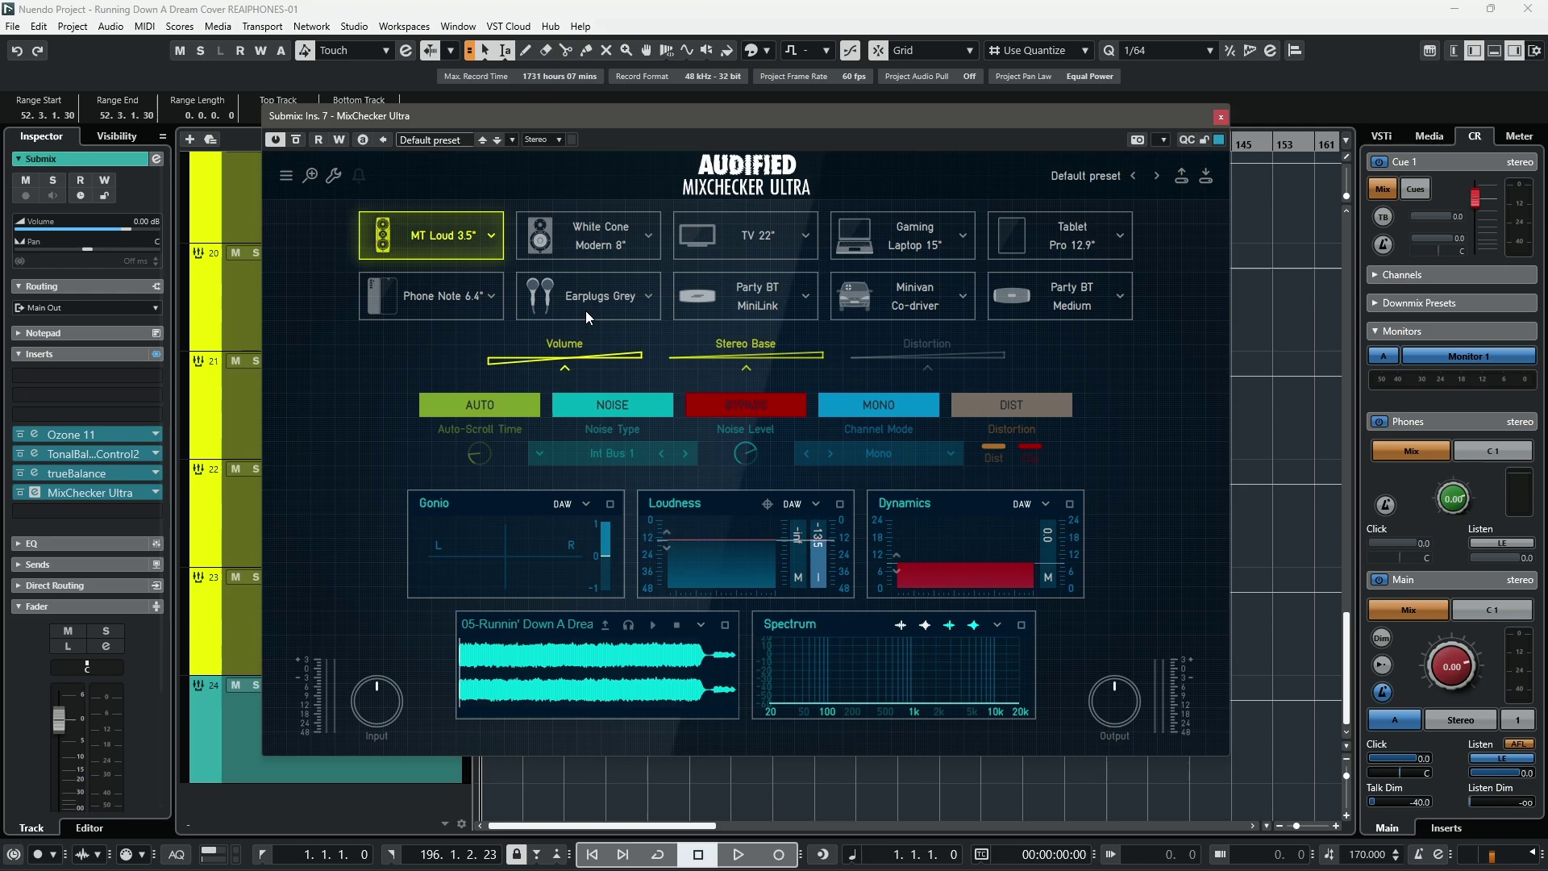
click(452, 248)
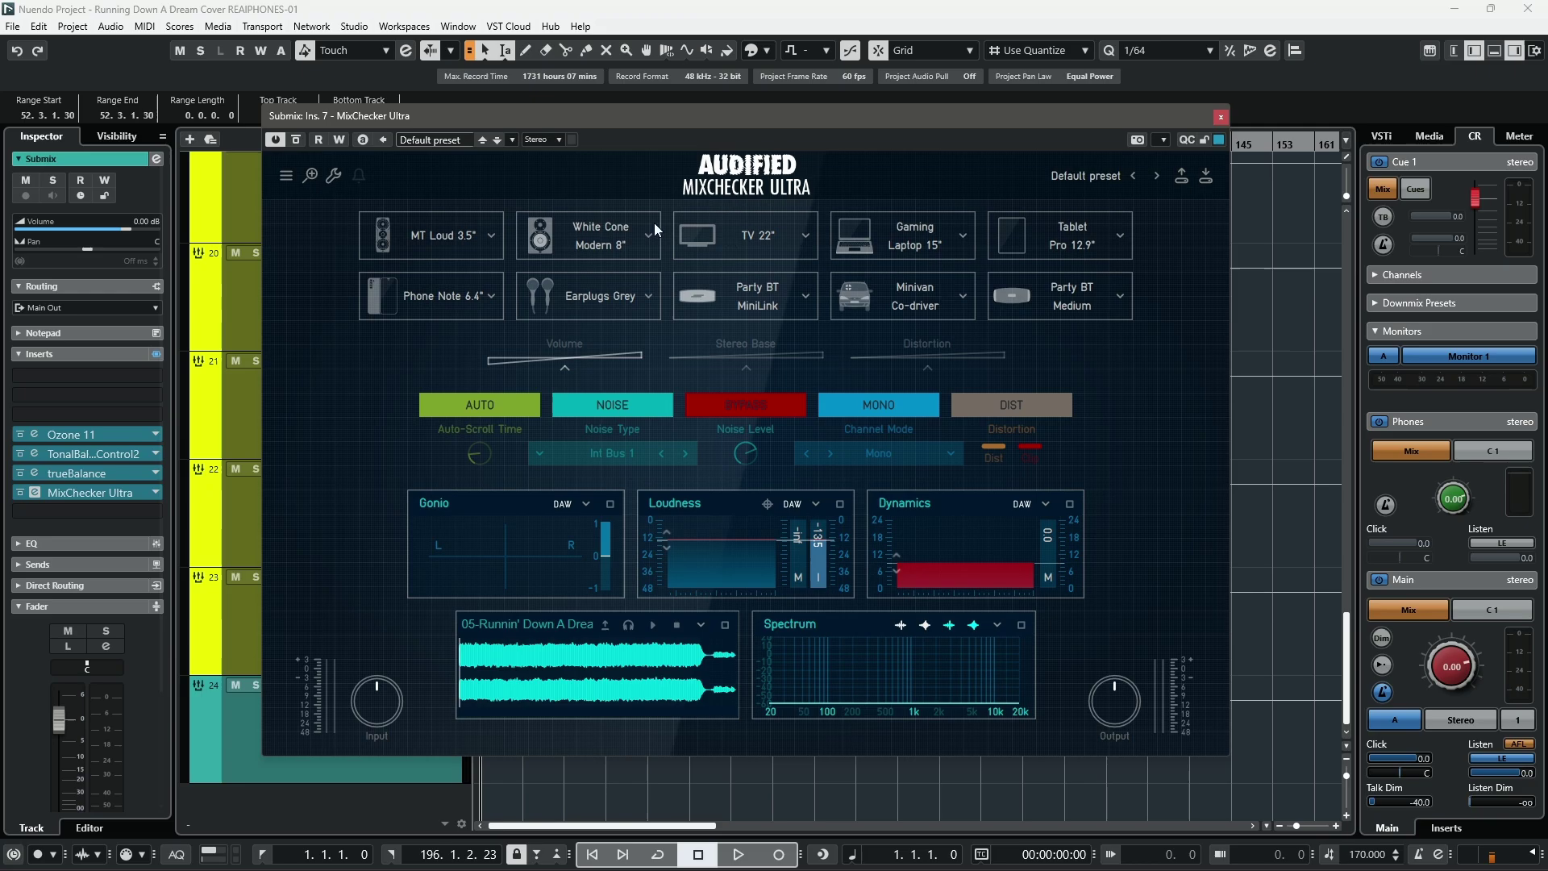
Step: Start playback and audition MT Loud, White Cone, TV, Laptop, Tablet, Party BT and Phone Note 6.4"
key(space)
click(420, 241)
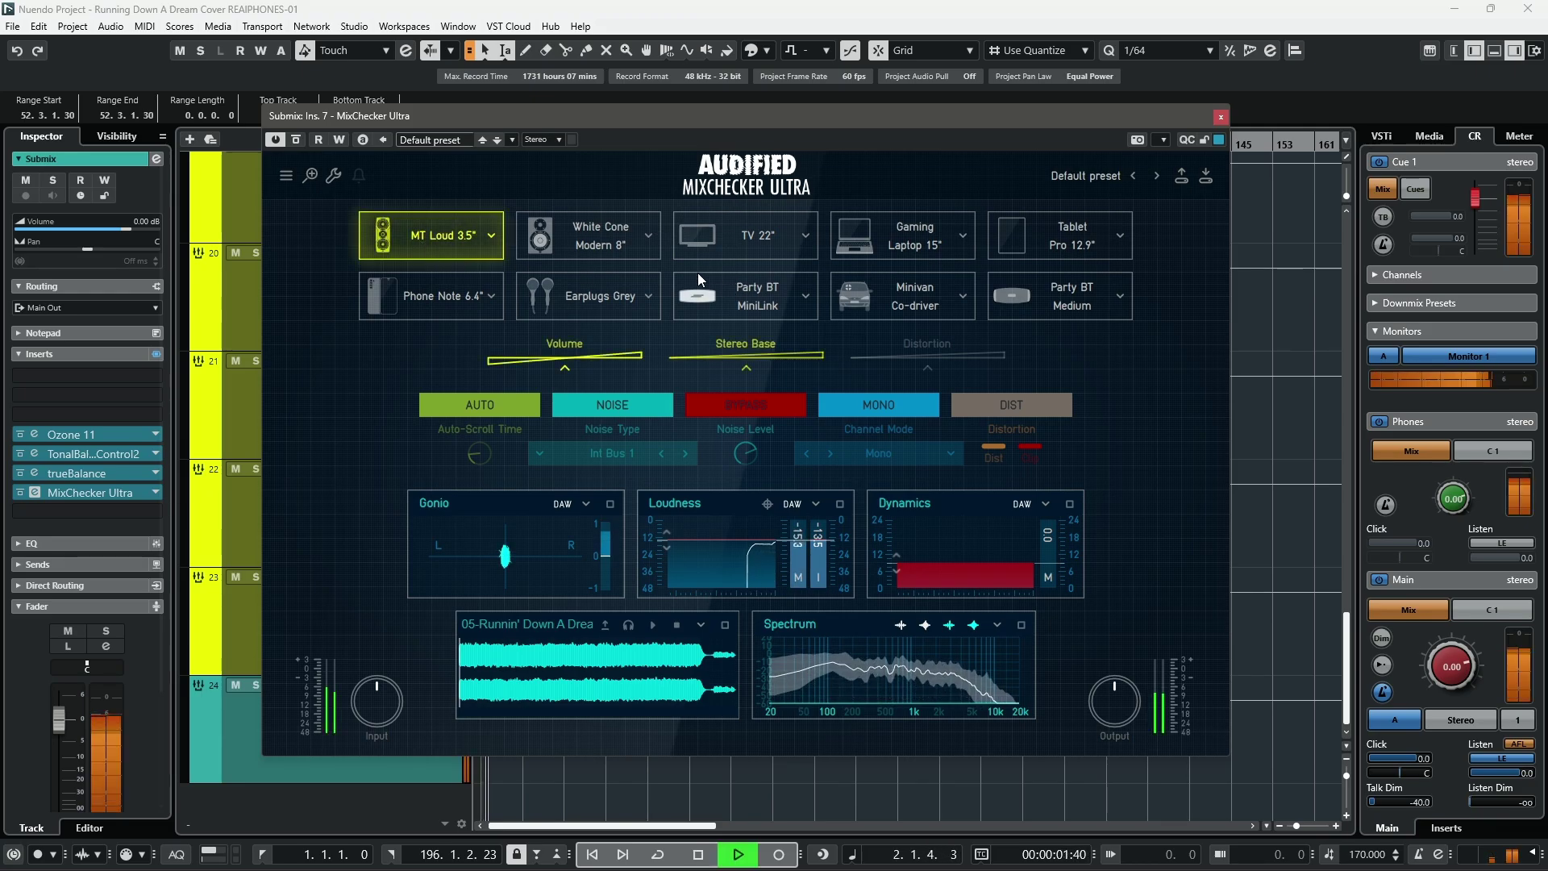
click(597, 240)
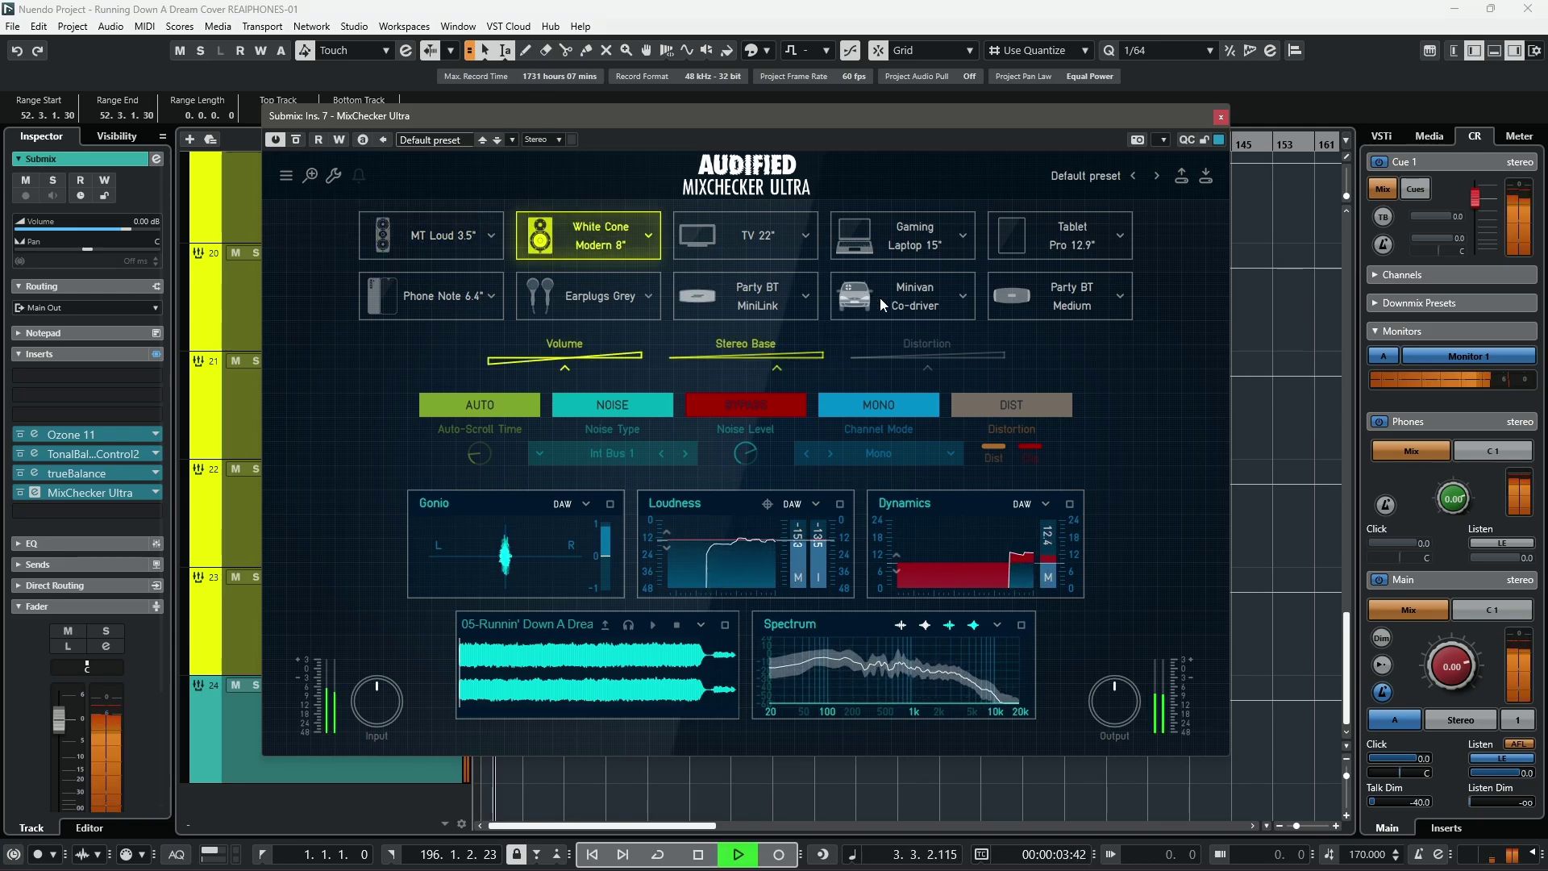
click(740, 243)
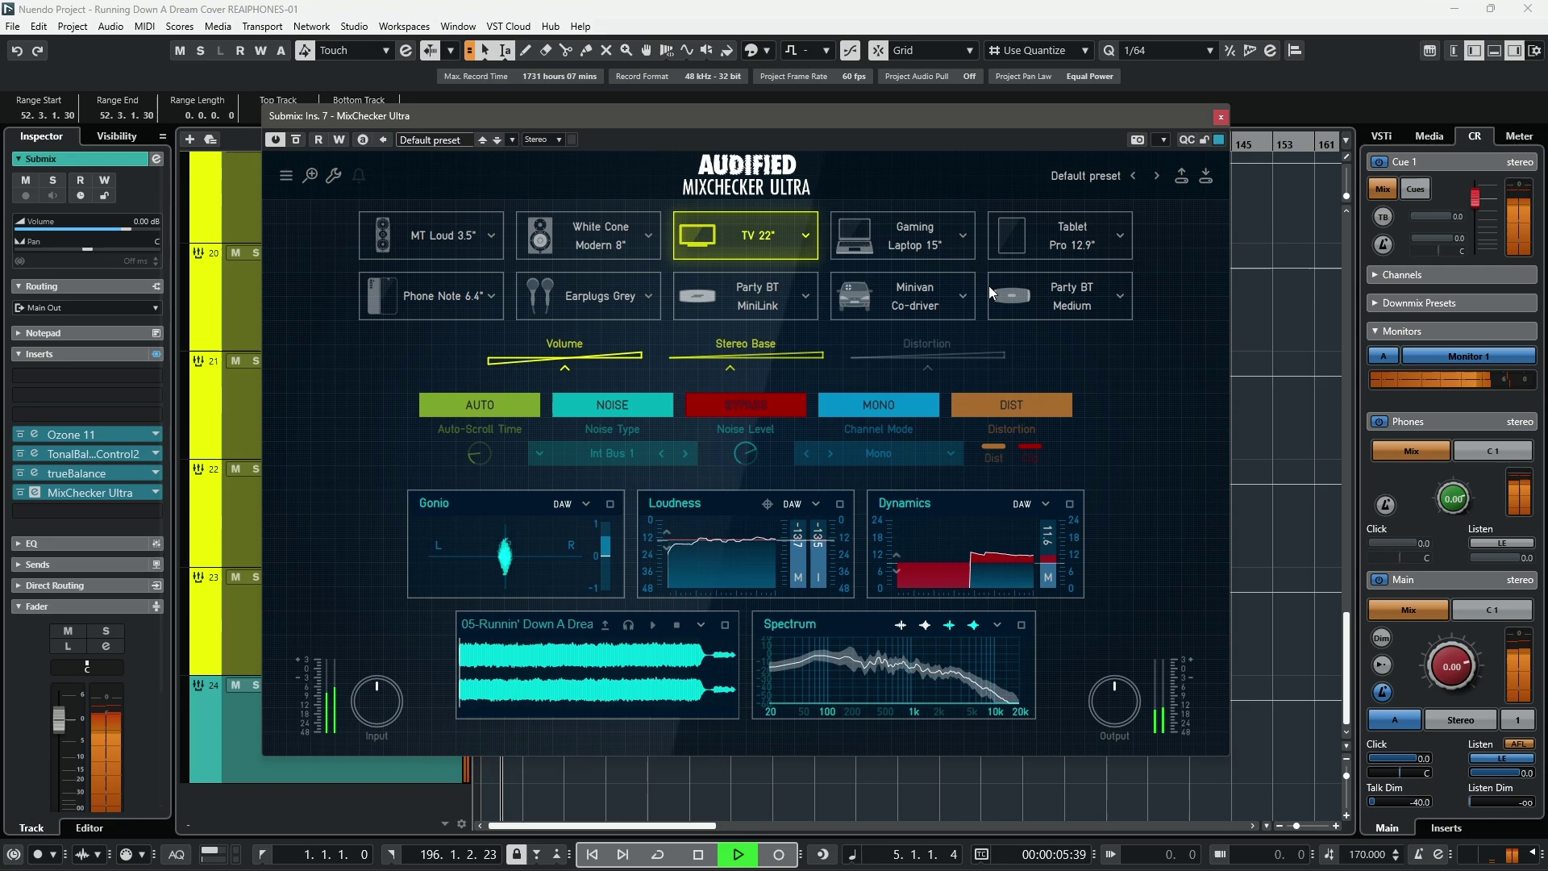
click(904, 246)
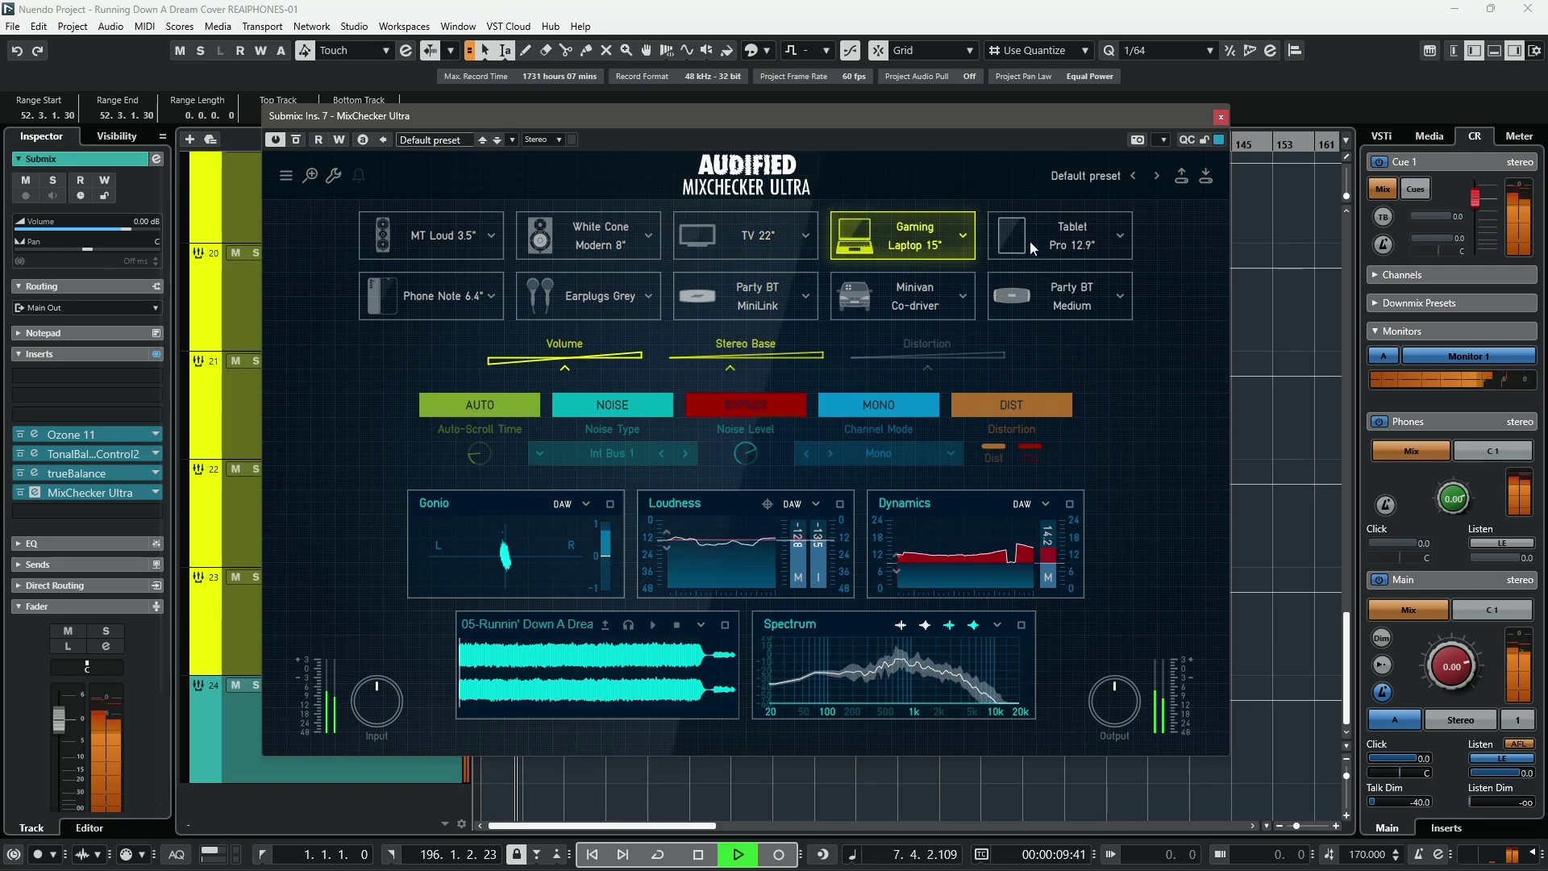
click(1030, 240)
click(1017, 302)
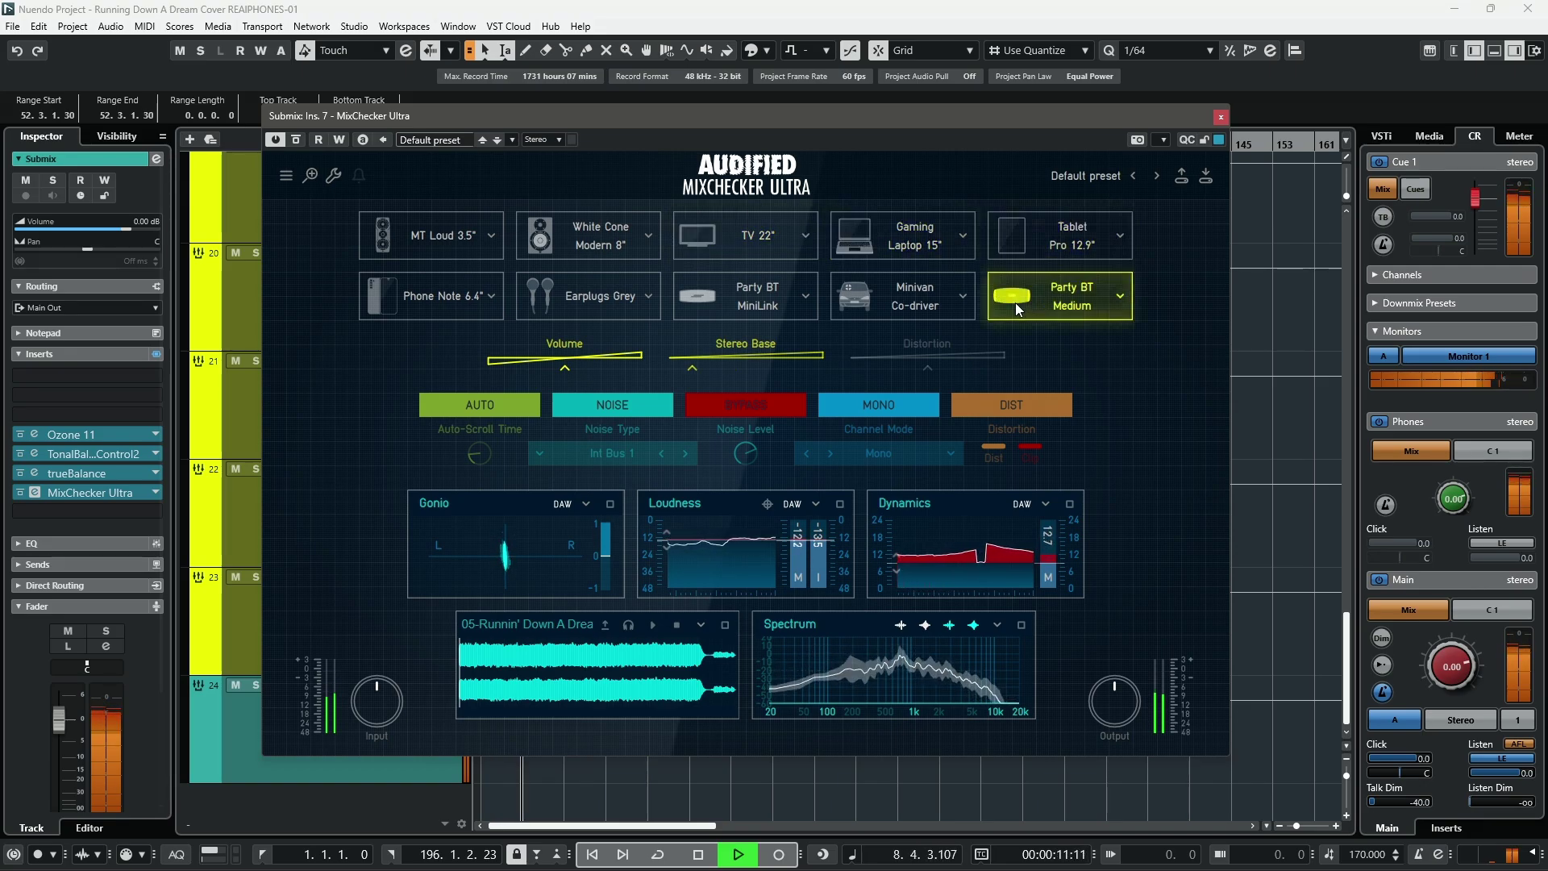
click(724, 301)
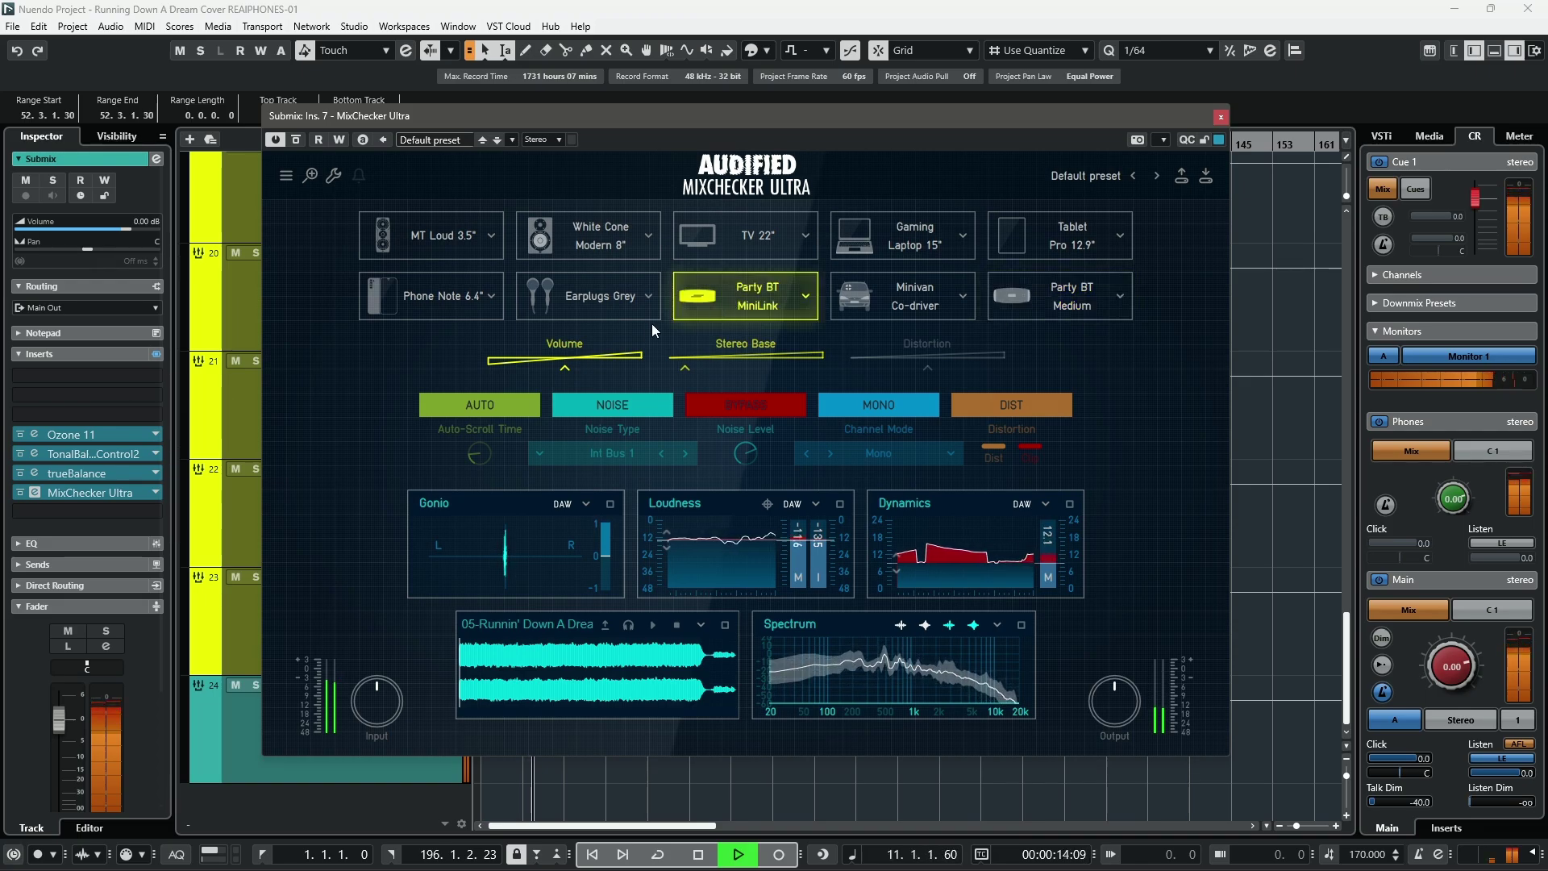
click(434, 297)
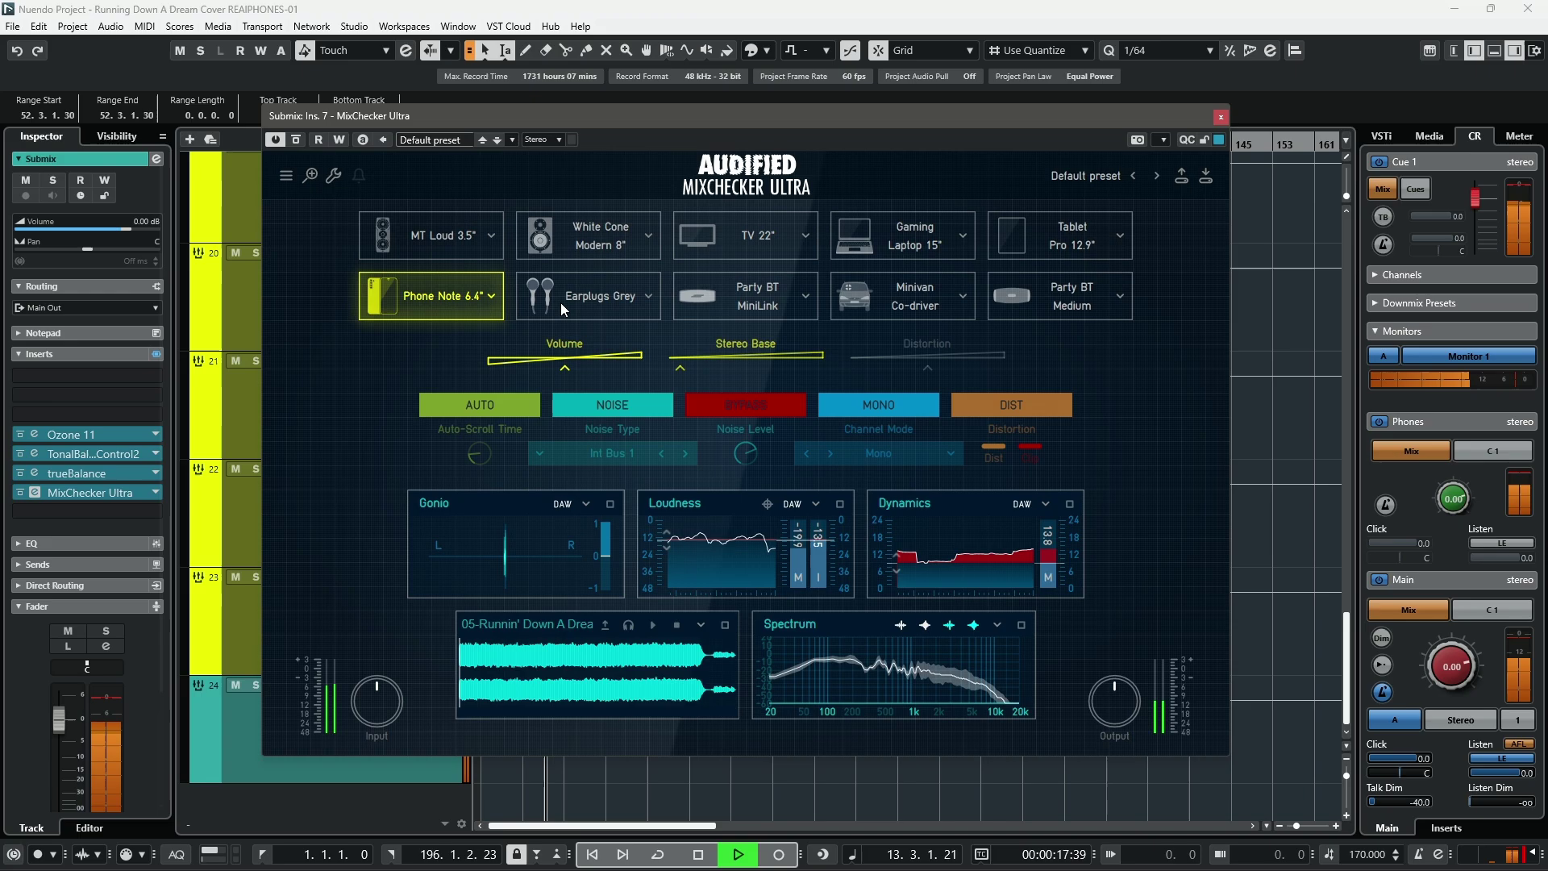
Step: Preview several phone models and load Phone SE 4.7" into the phone slot
click(492, 295)
click(730, 460)
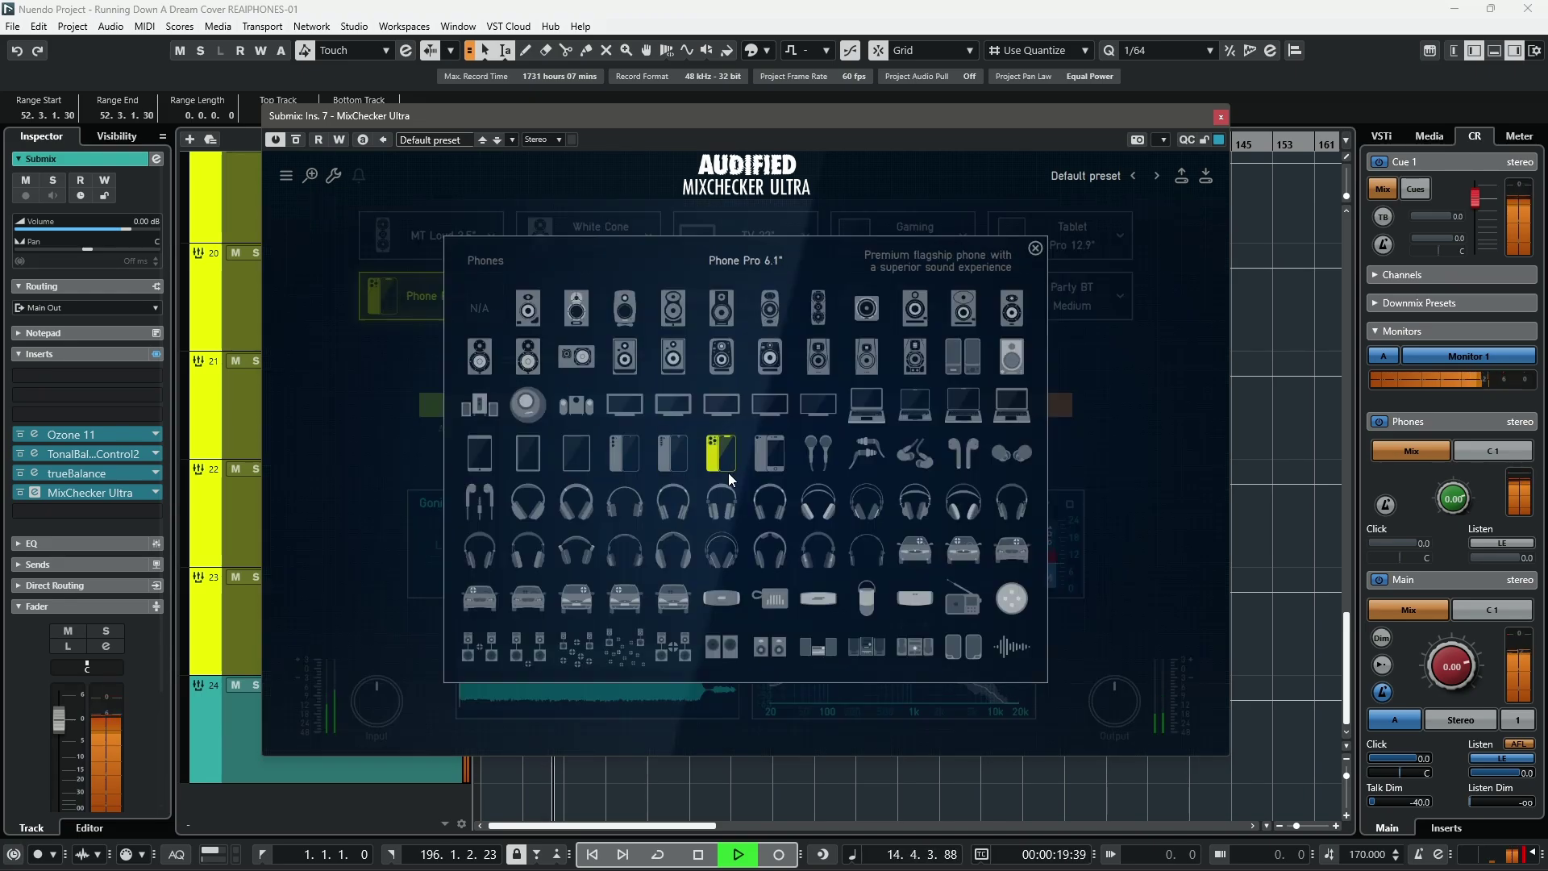
click(776, 455)
click(633, 455)
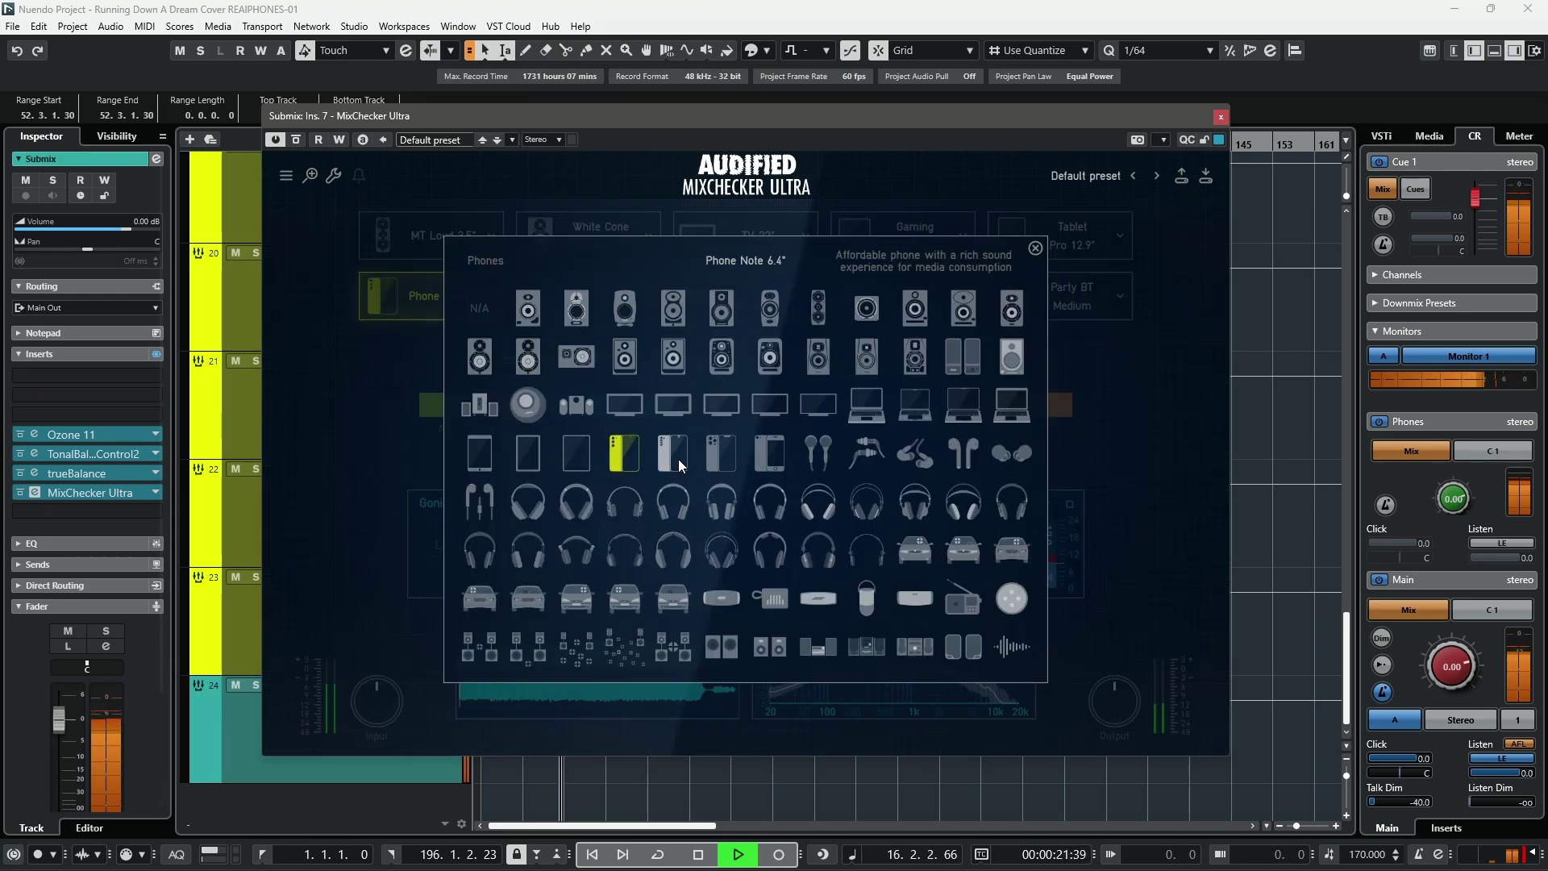
click(684, 455)
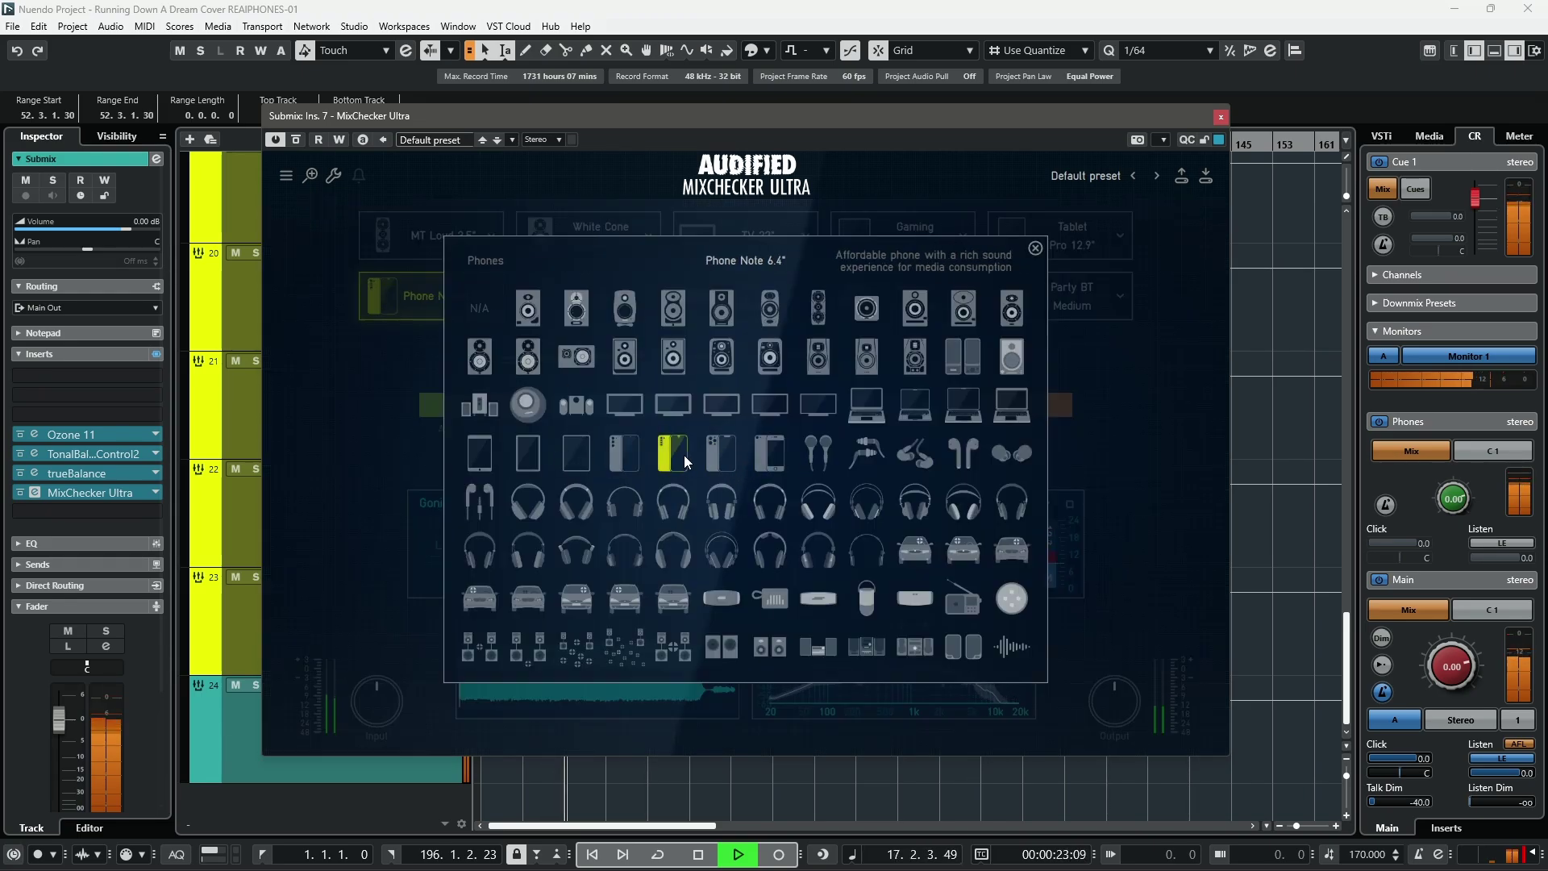
click(734, 458)
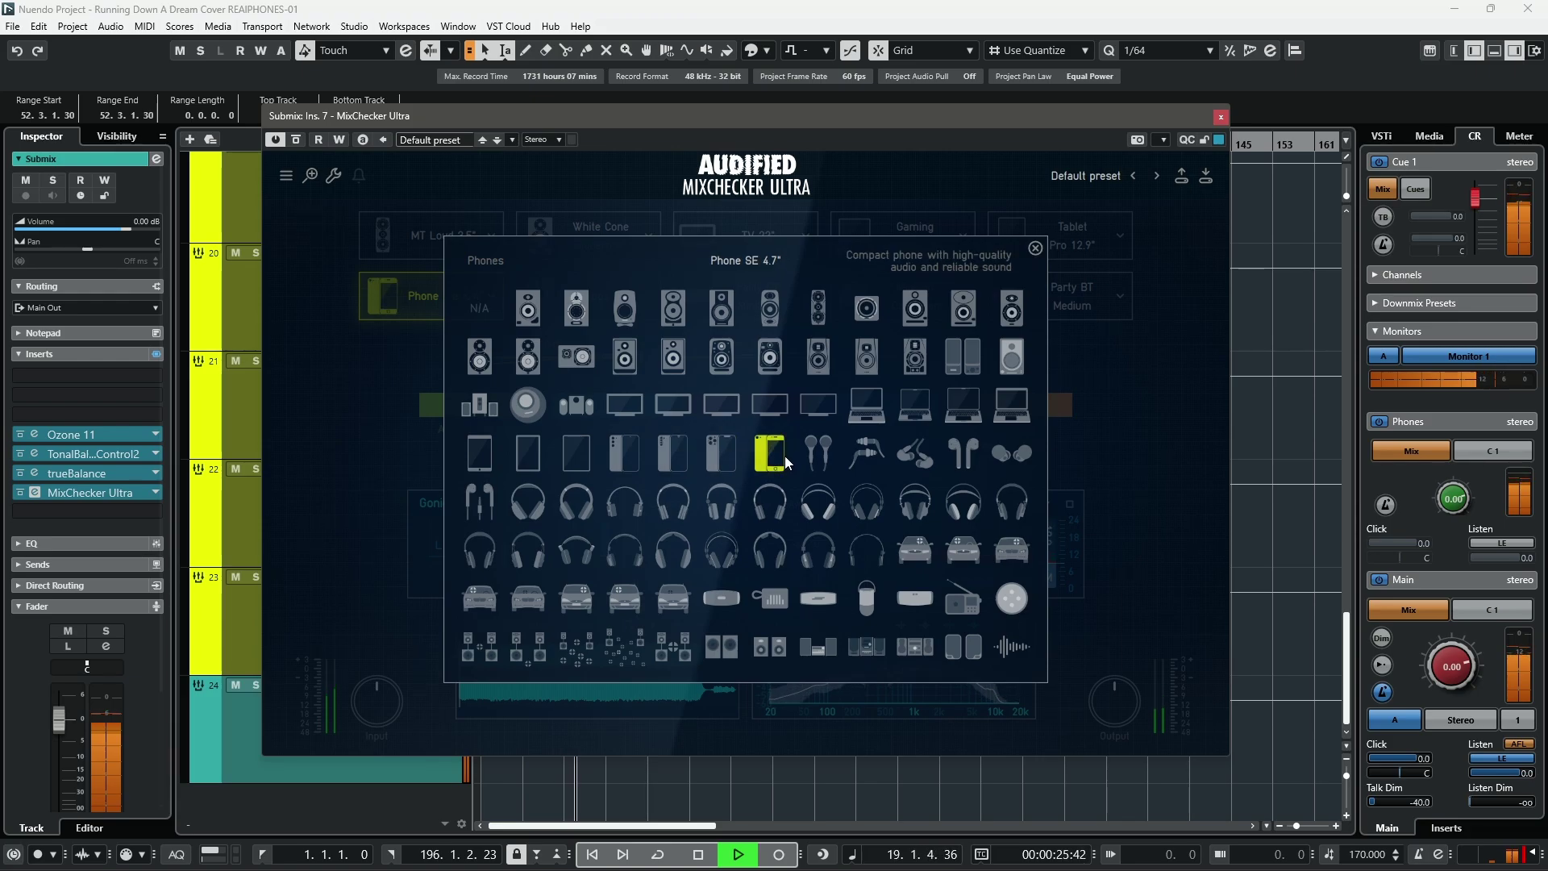
click(1035, 248)
Step: Preview earphone models and load Classic Pods into the Earplugs Grey slot
click(650, 298)
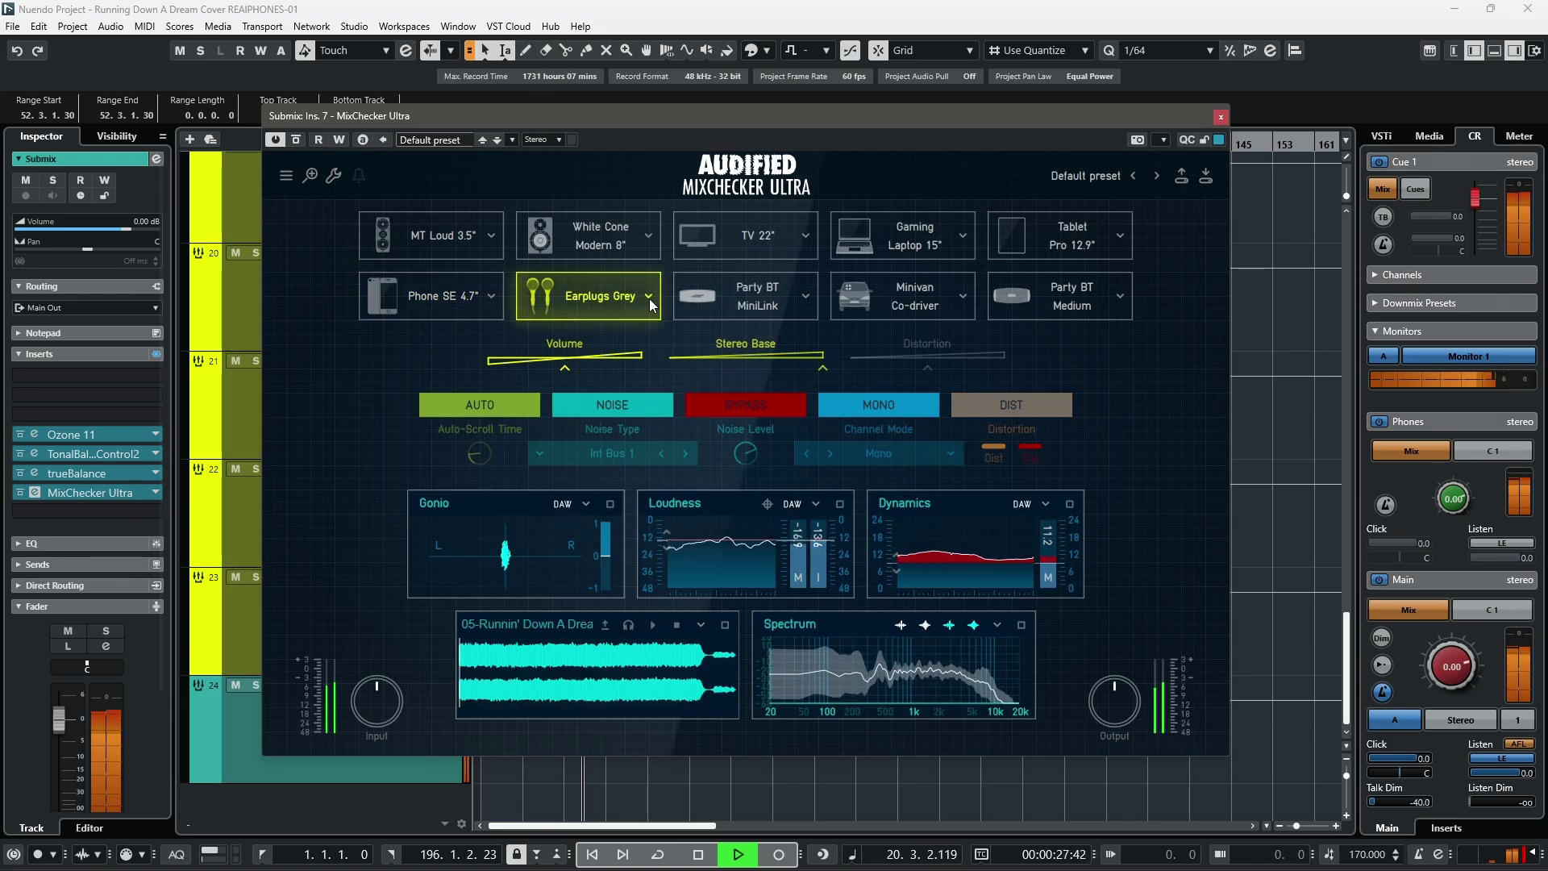
click(650, 298)
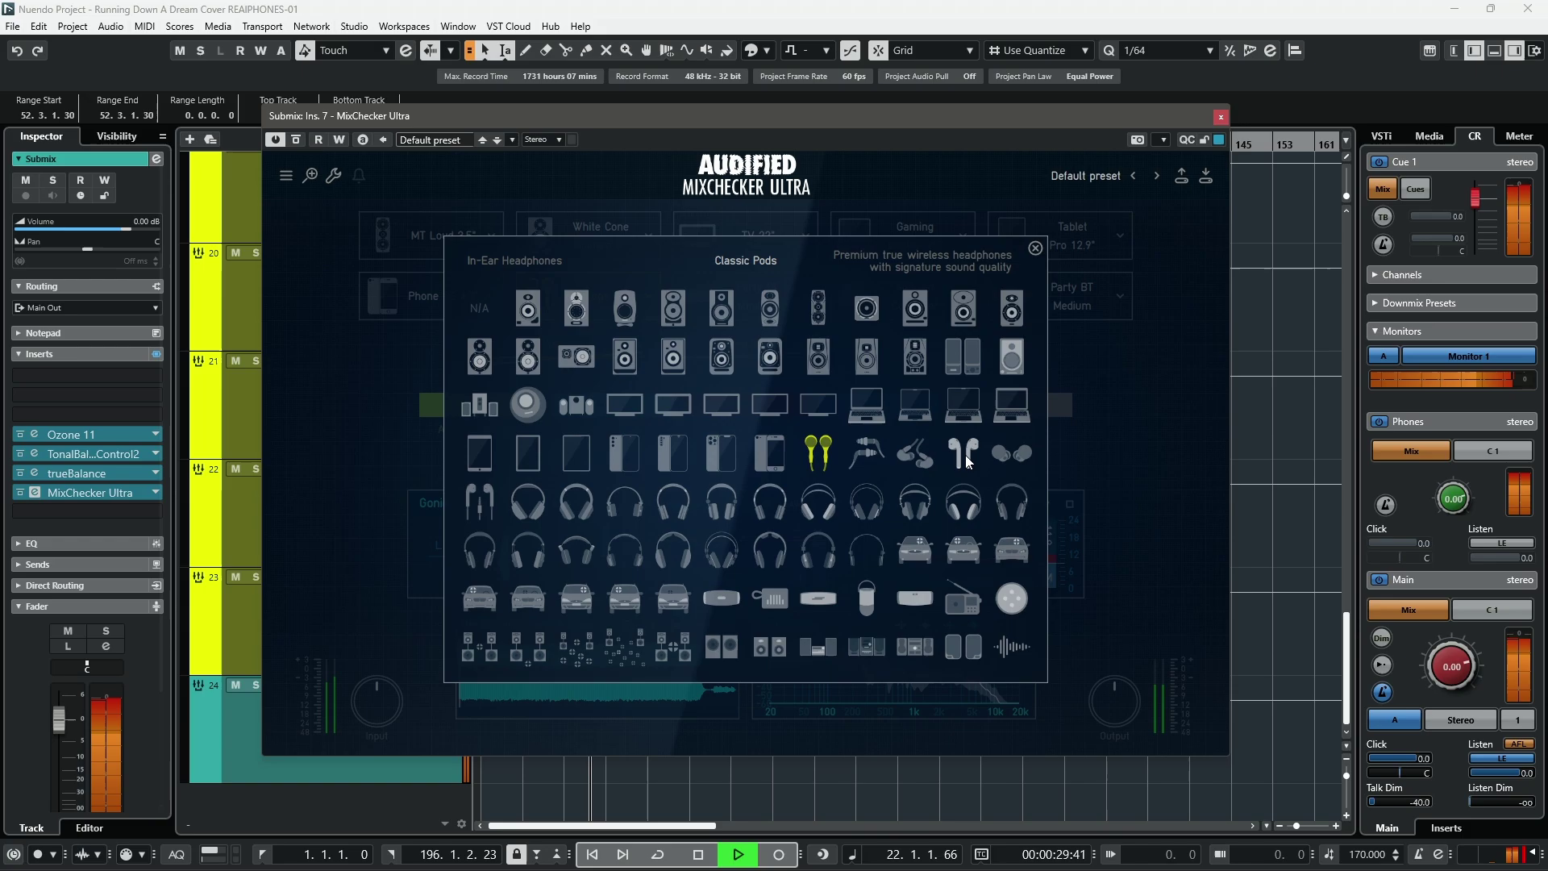
click(1011, 453)
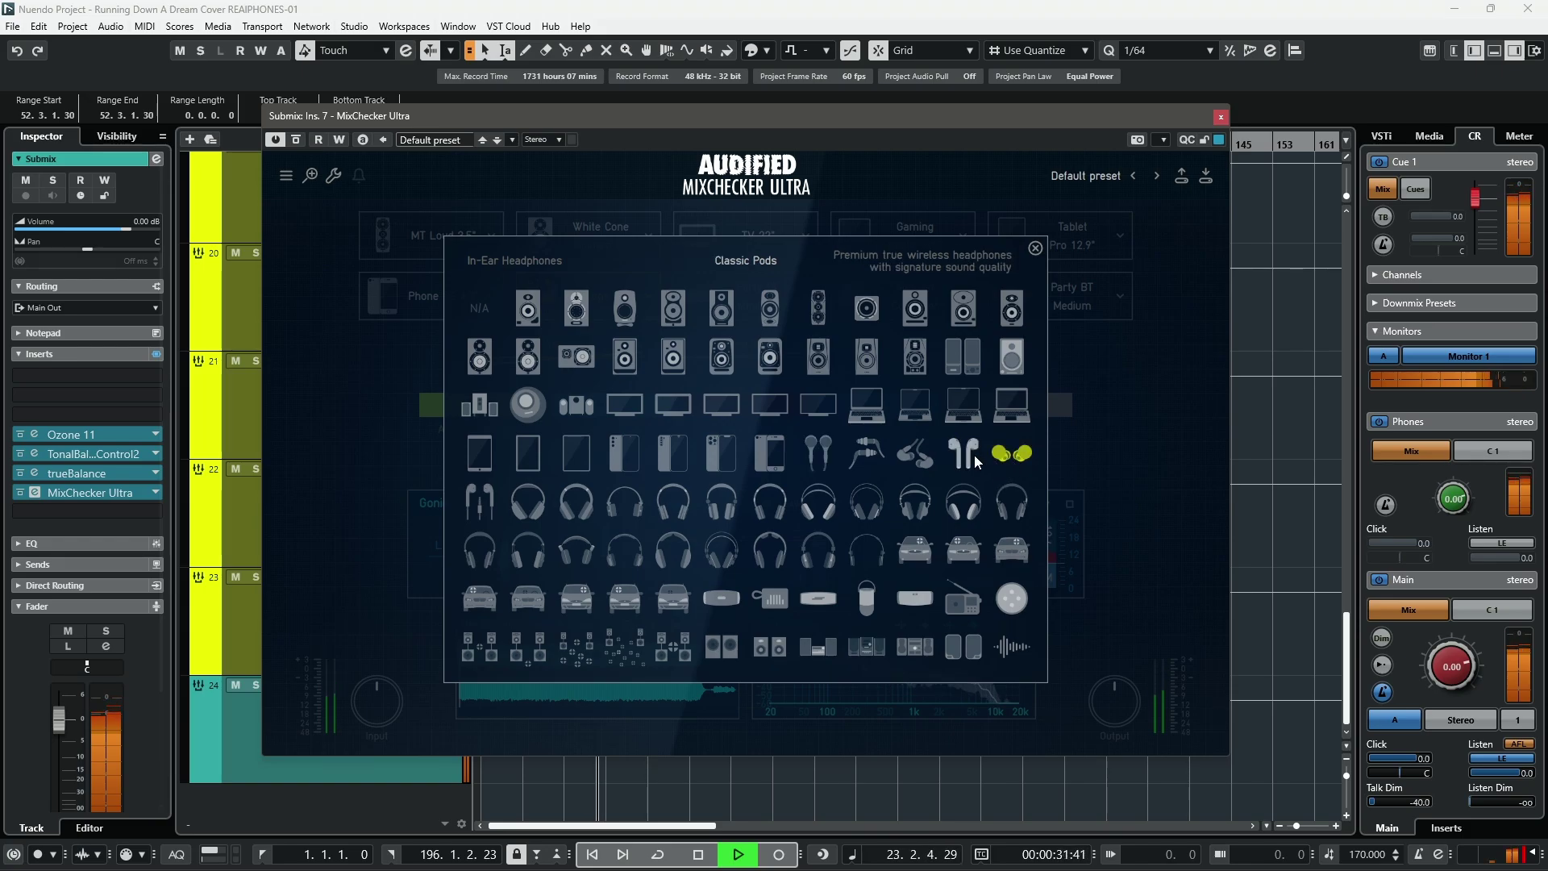
click(966, 454)
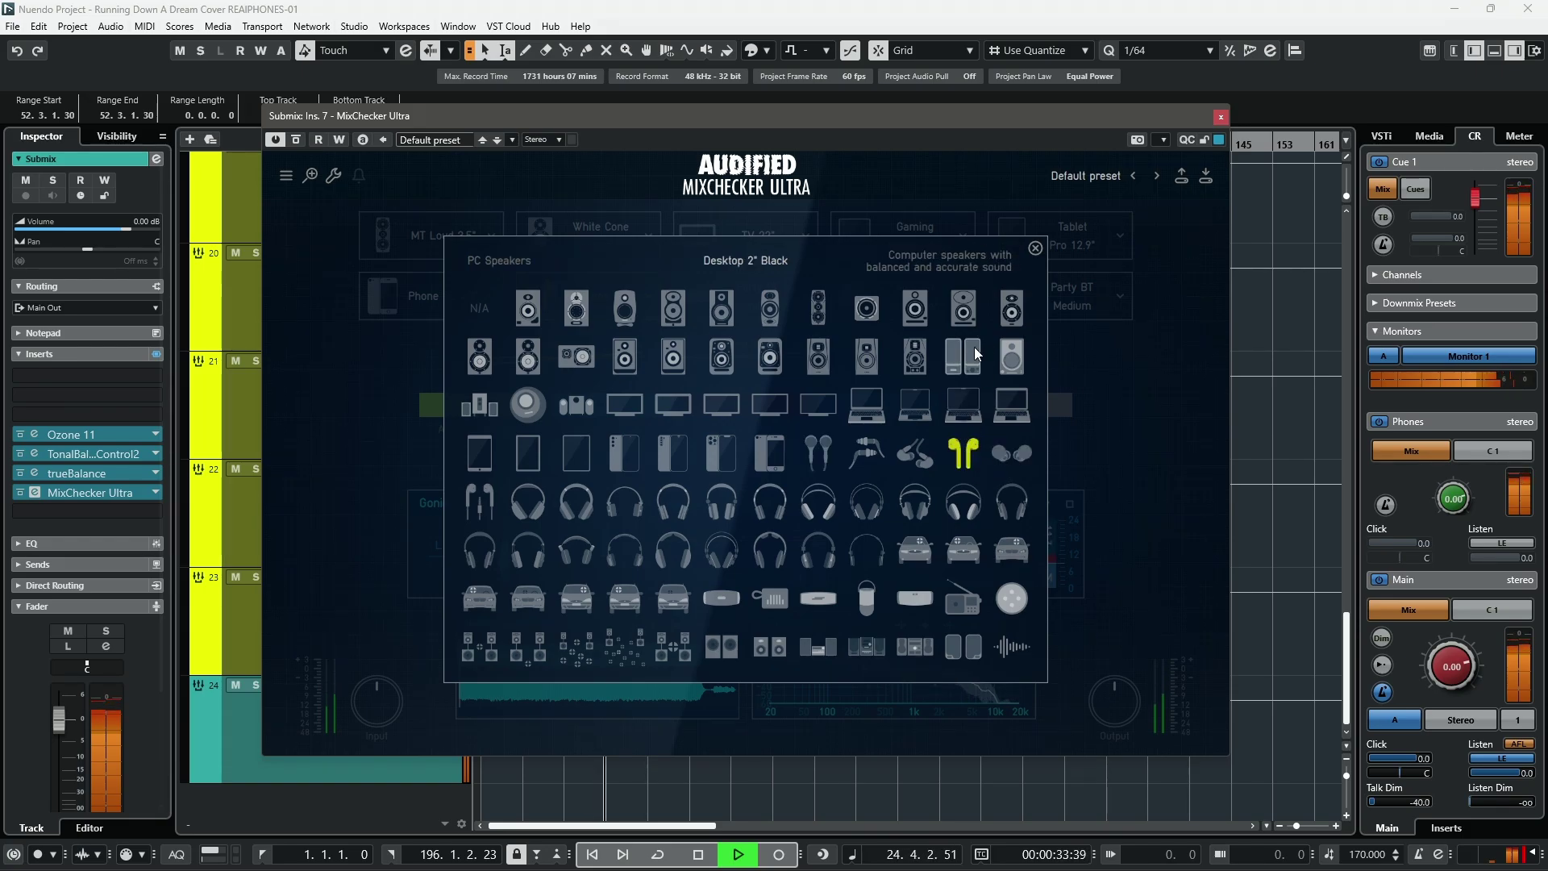
click(479, 500)
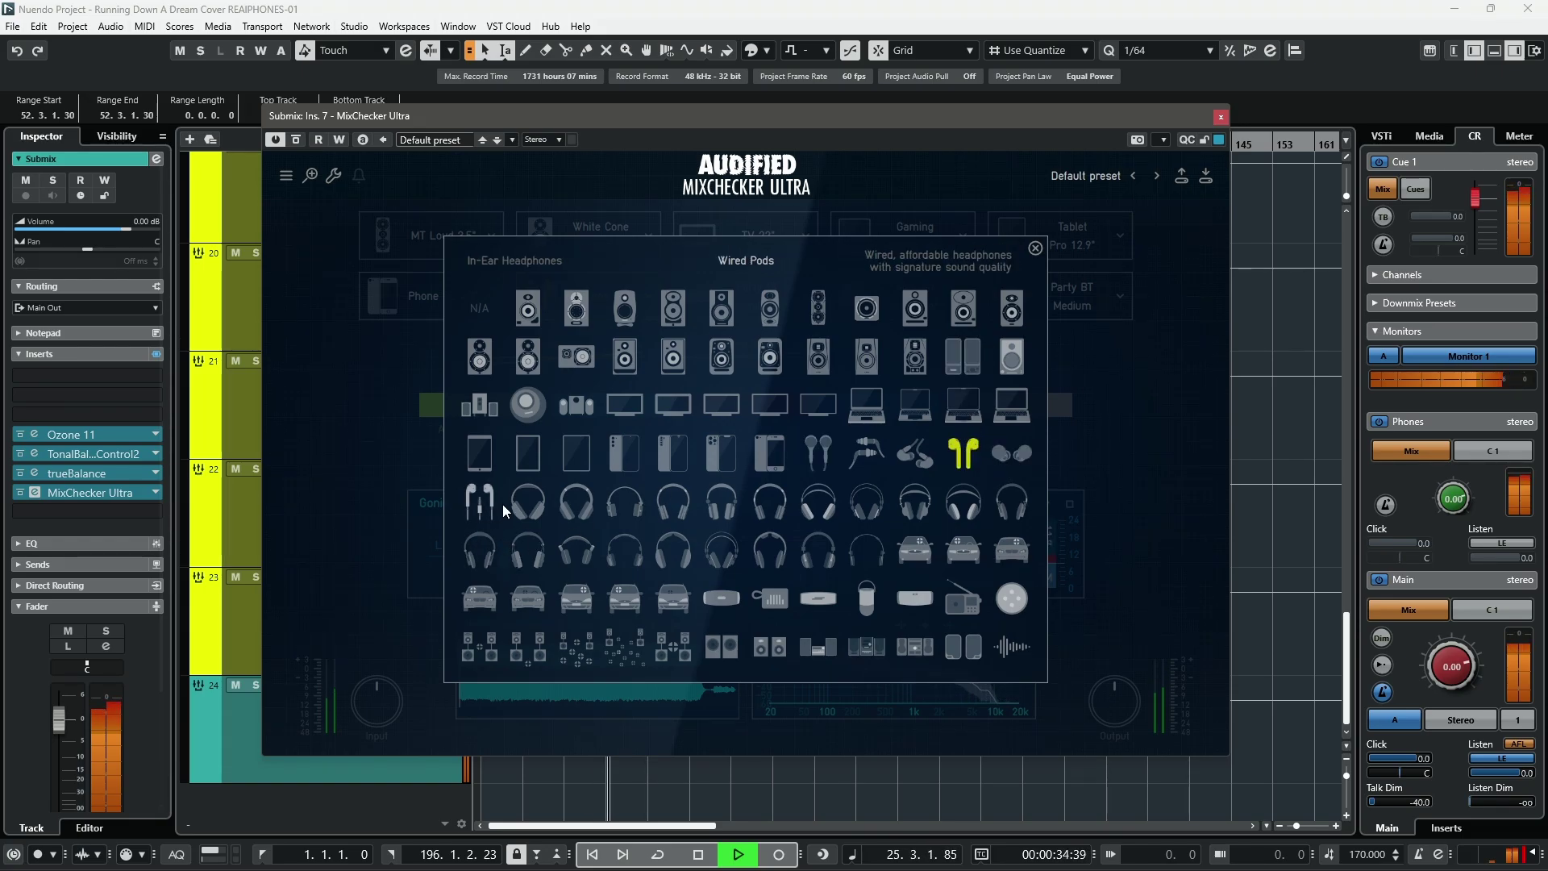
click(966, 454)
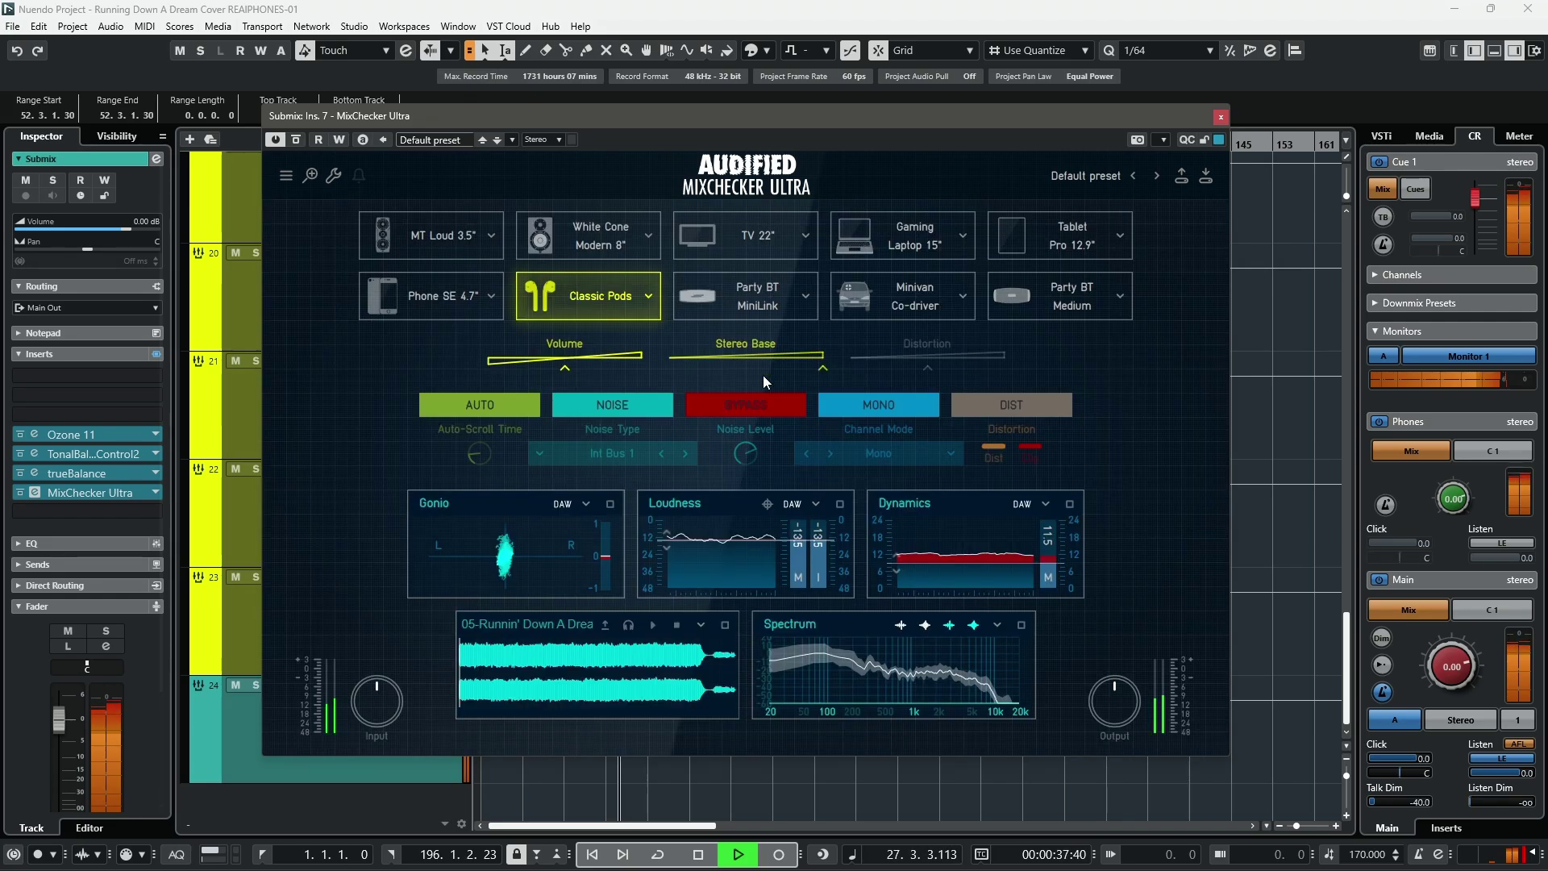
Step: Audition Party BT MiniLink, Party BT Medium, Phone SE and MT Loud, ending on White Cone Modern 8"
click(690, 295)
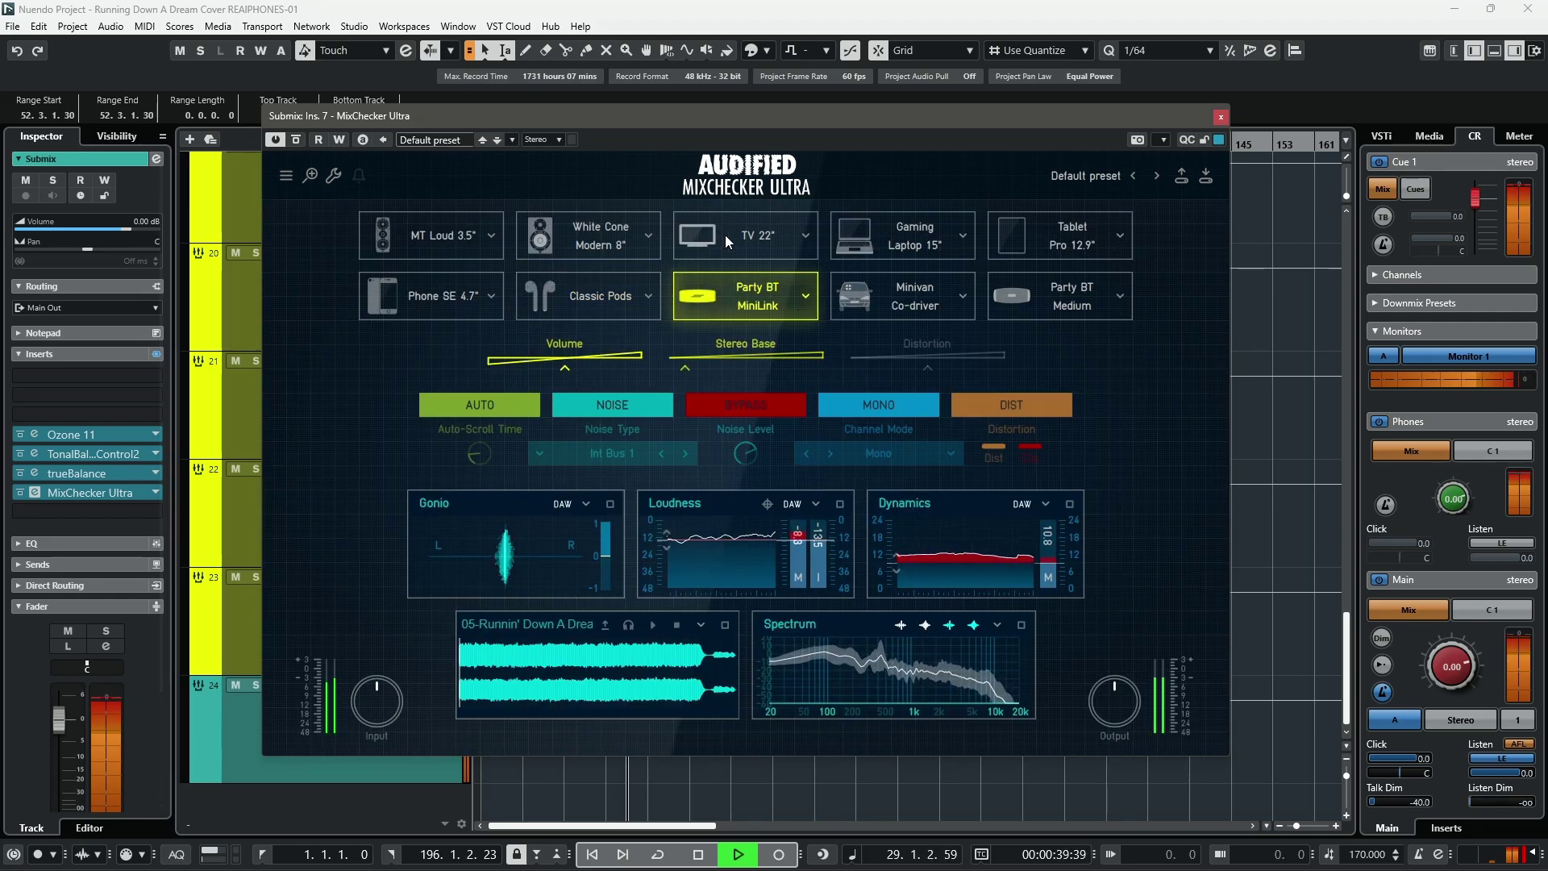
click(1028, 301)
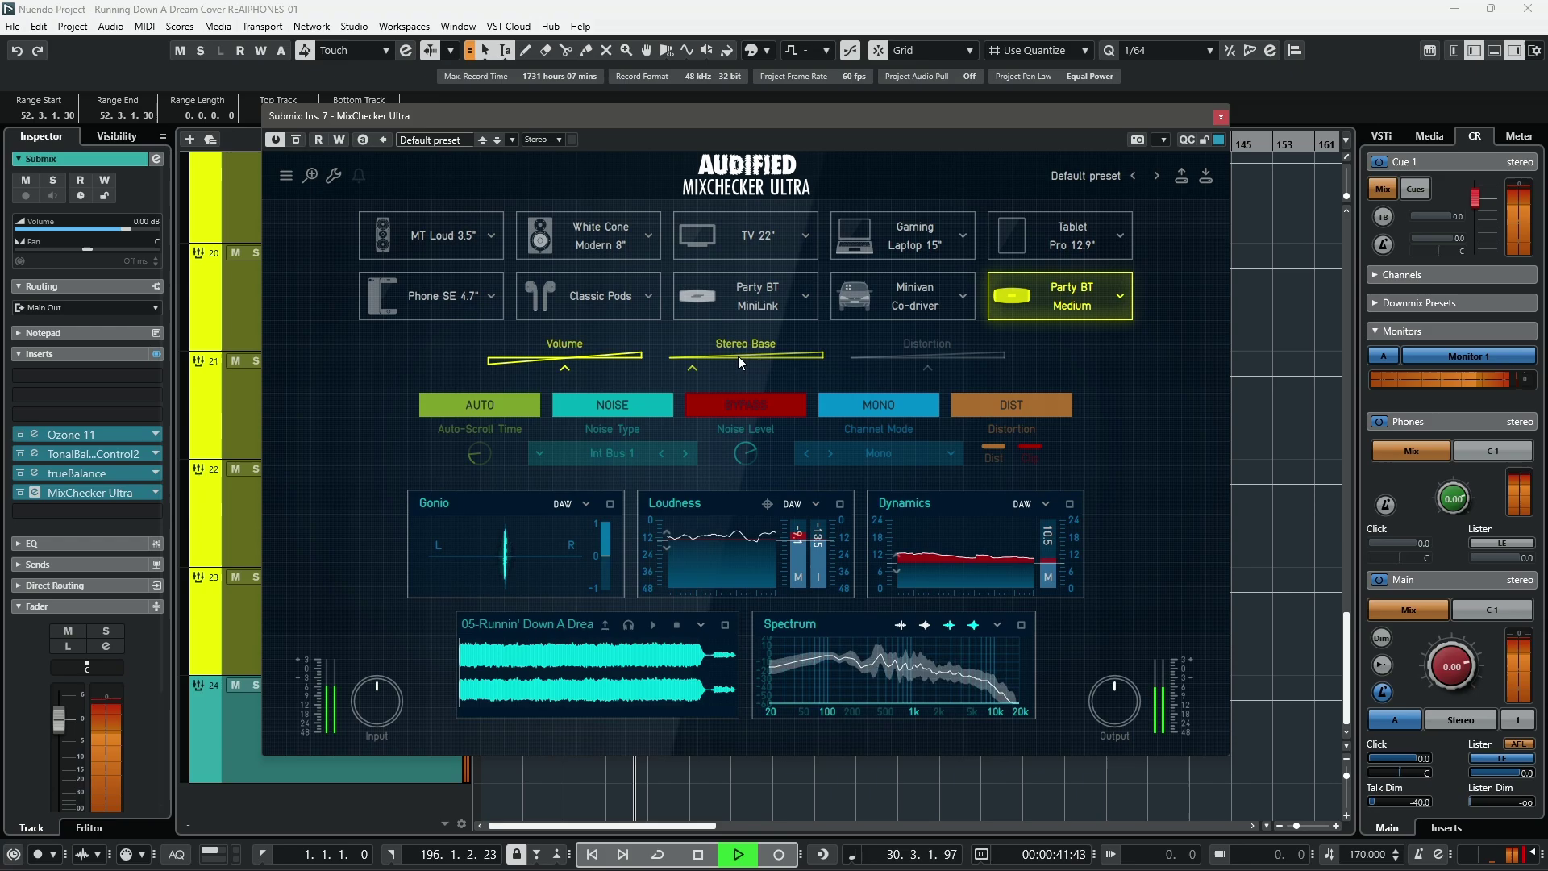
click(441, 290)
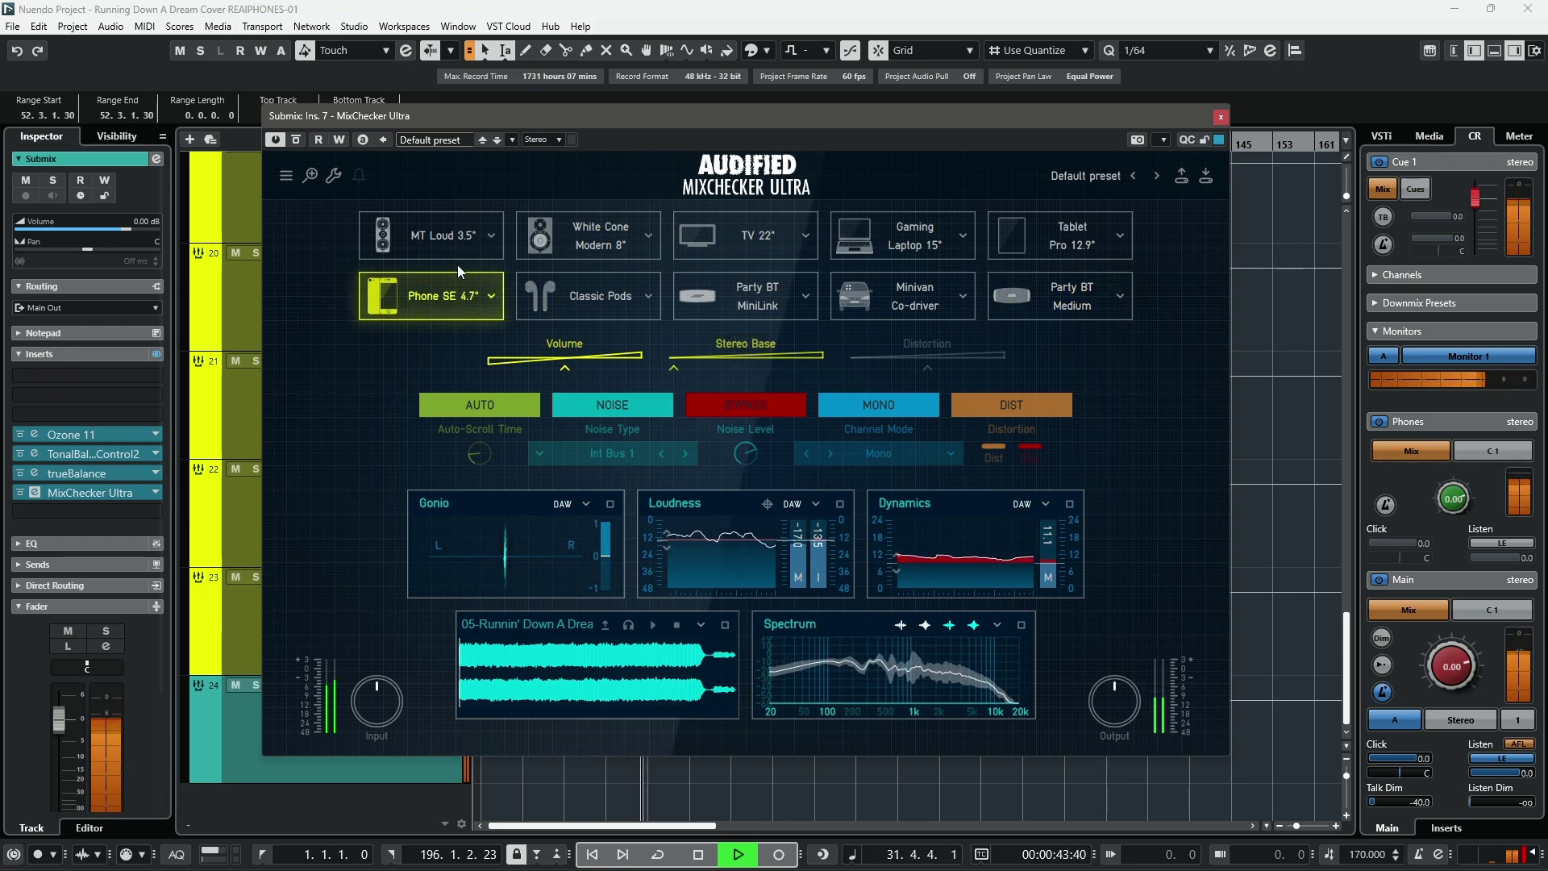
click(427, 235)
click(416, 294)
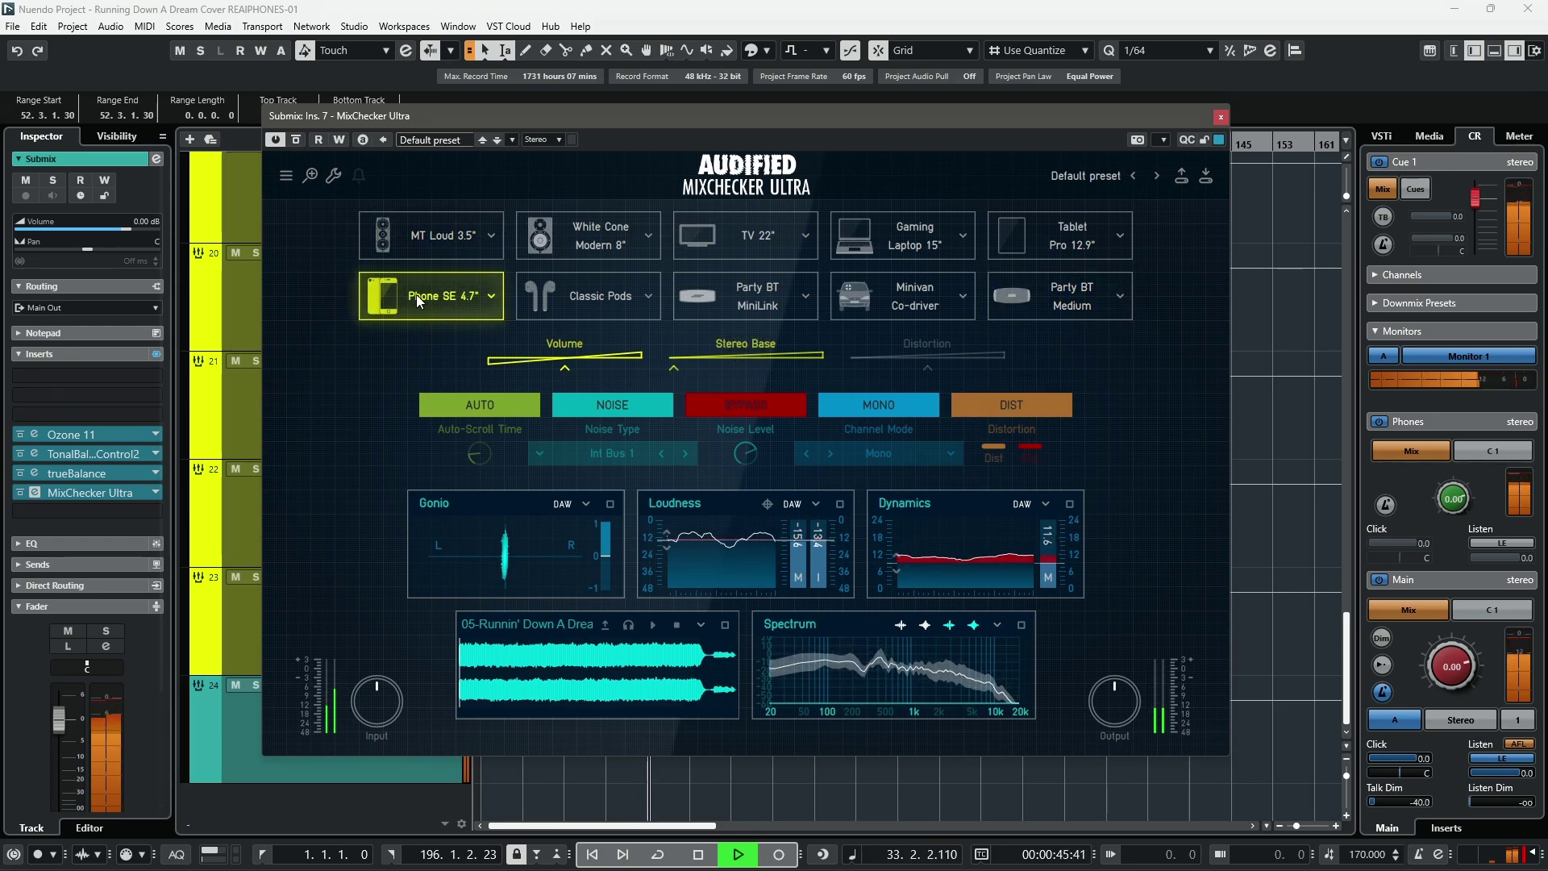
click(570, 242)
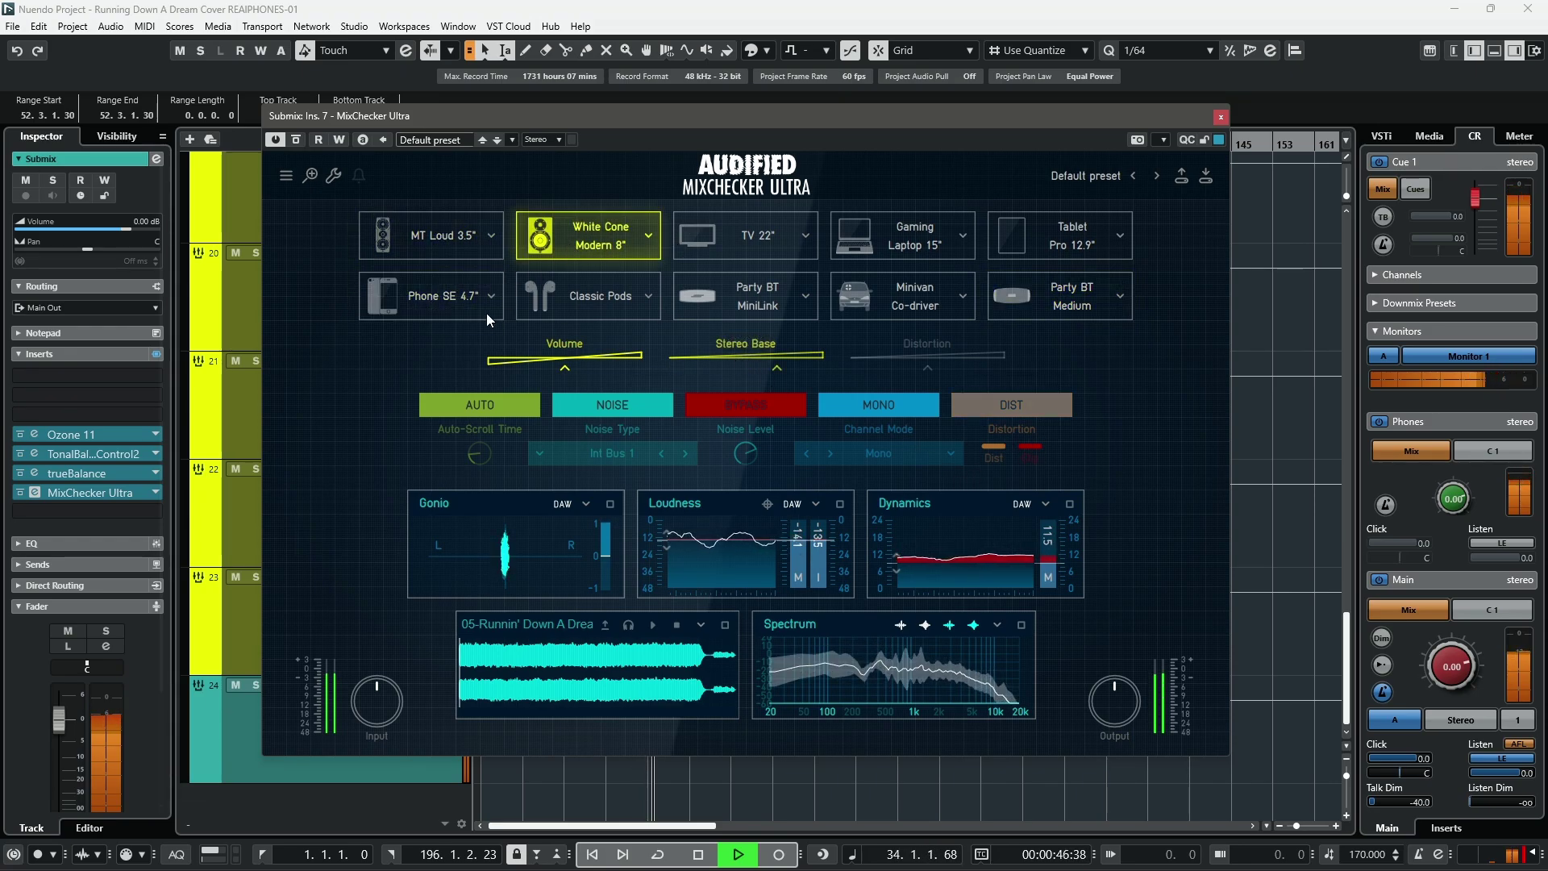
Step: Stop playback, turn off White Cone Modern 8", then enable Minivan Co-driver and play
key(space)
click(598, 241)
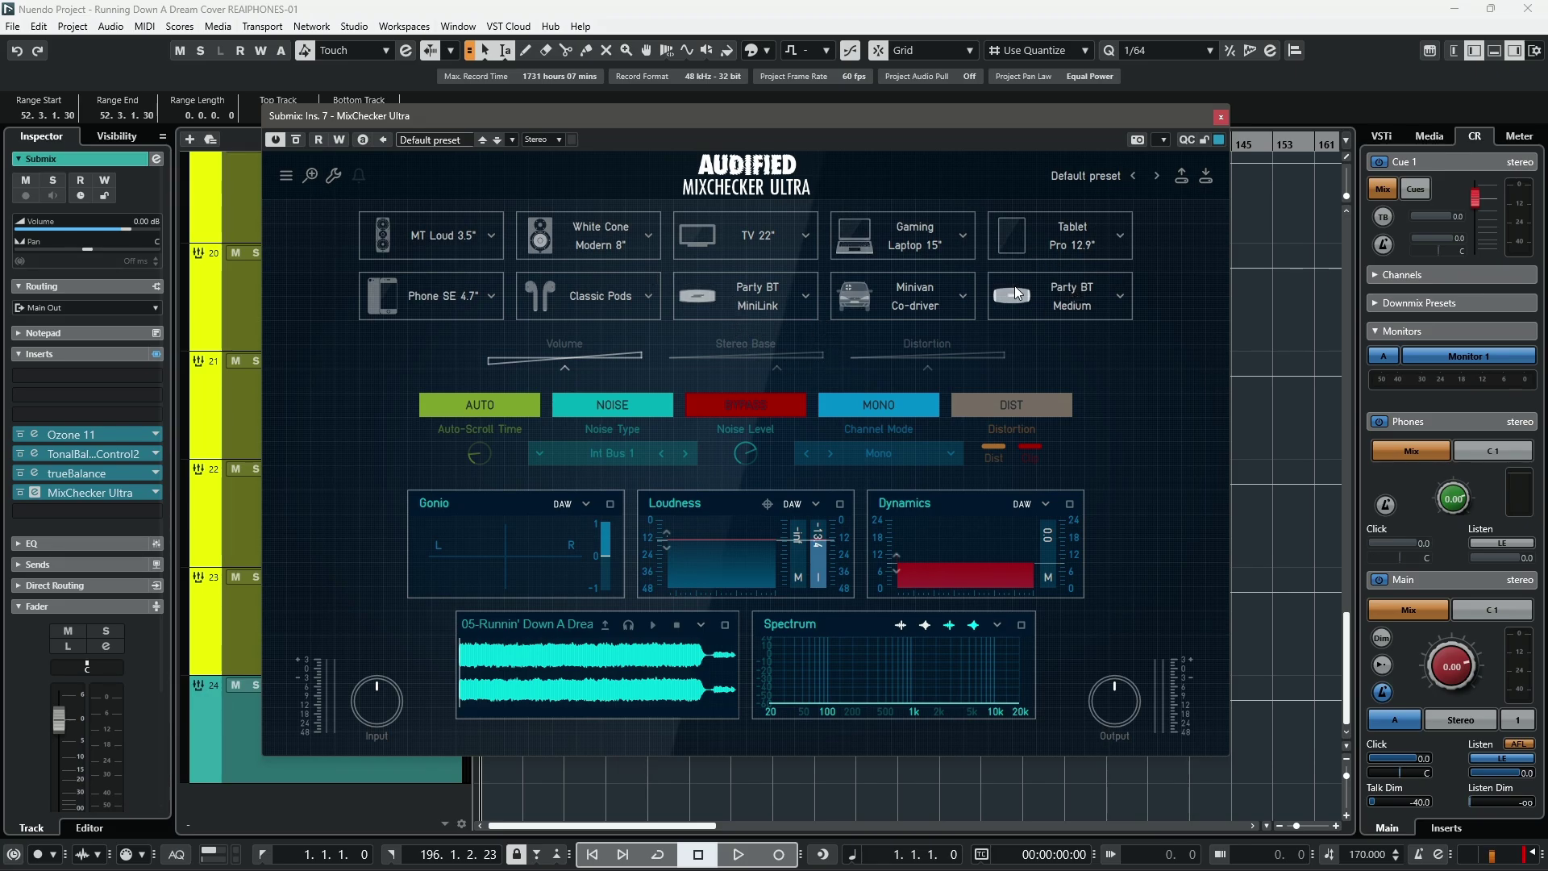
click(870, 302)
key(space)
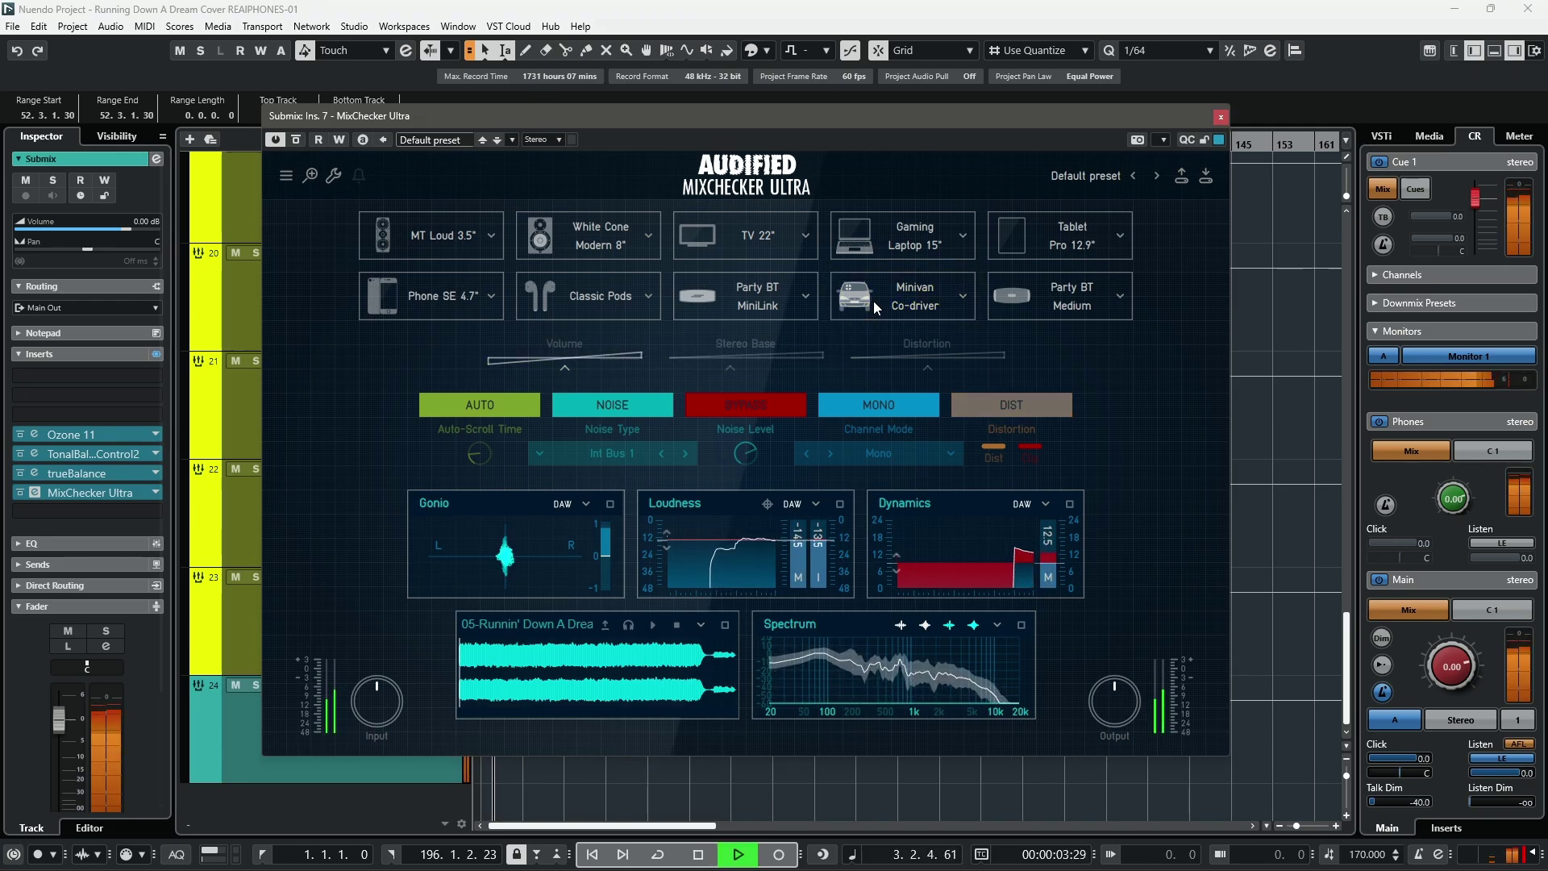
Step: Load Combi Driver into the Minivan slot, then stop playback and disable the slot
click(963, 296)
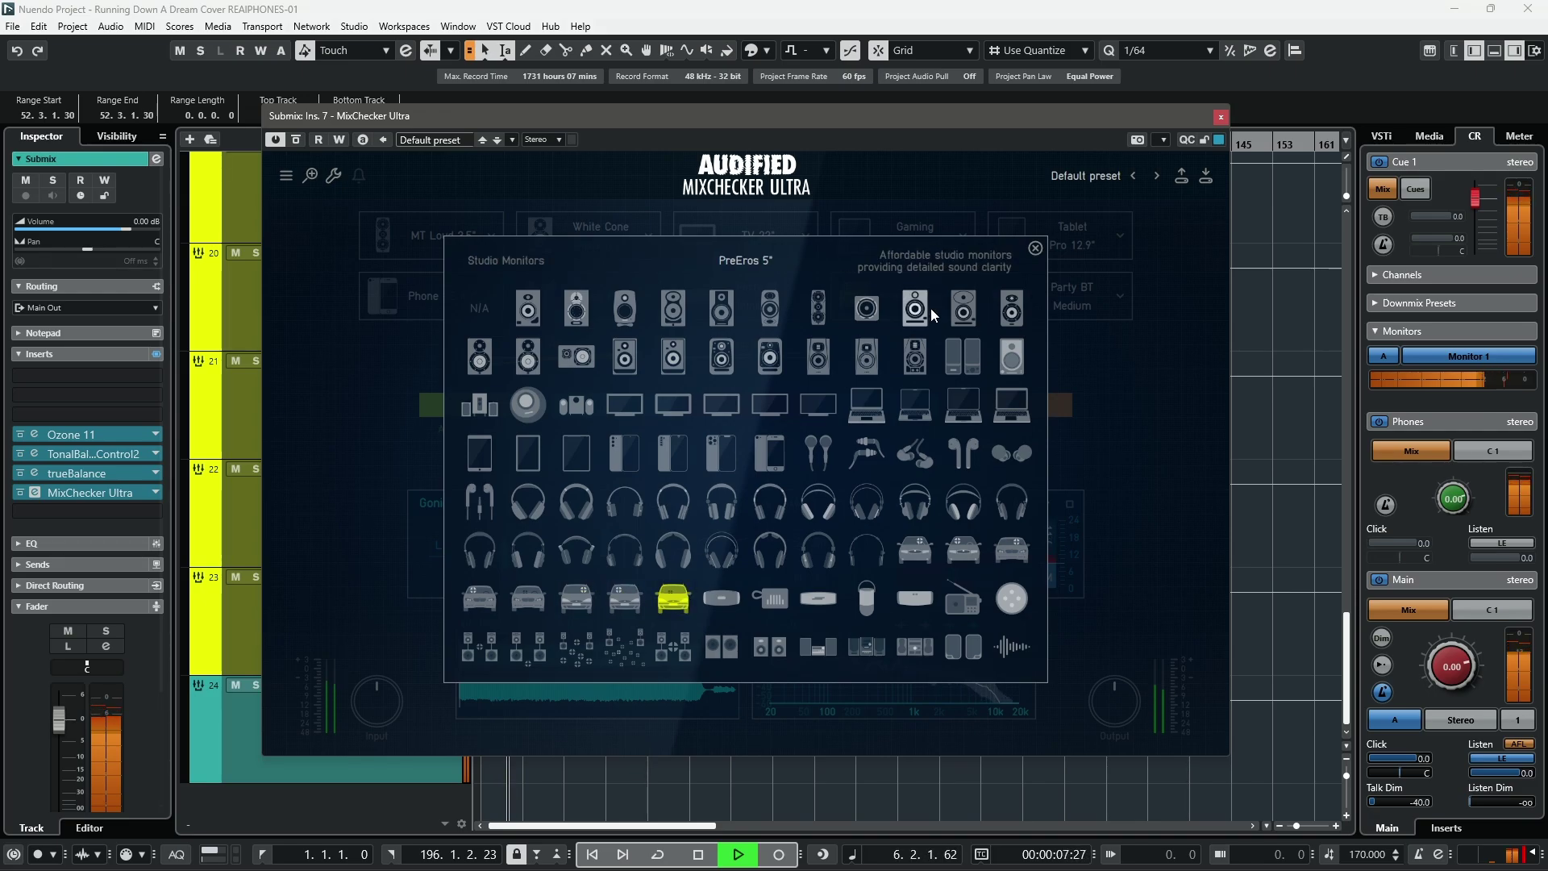
click(491, 601)
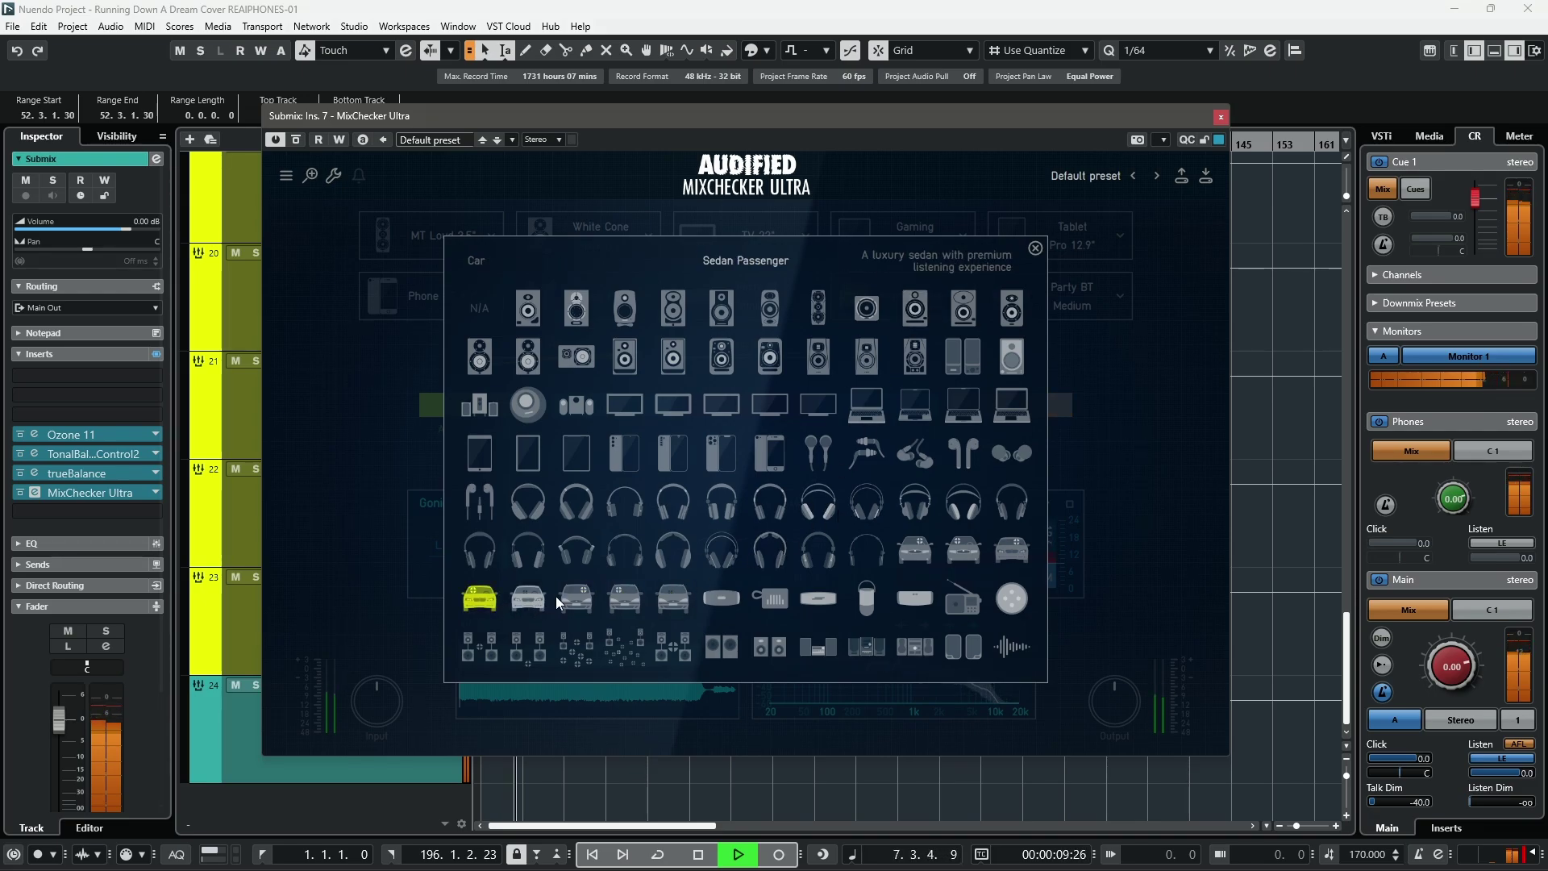
click(915, 551)
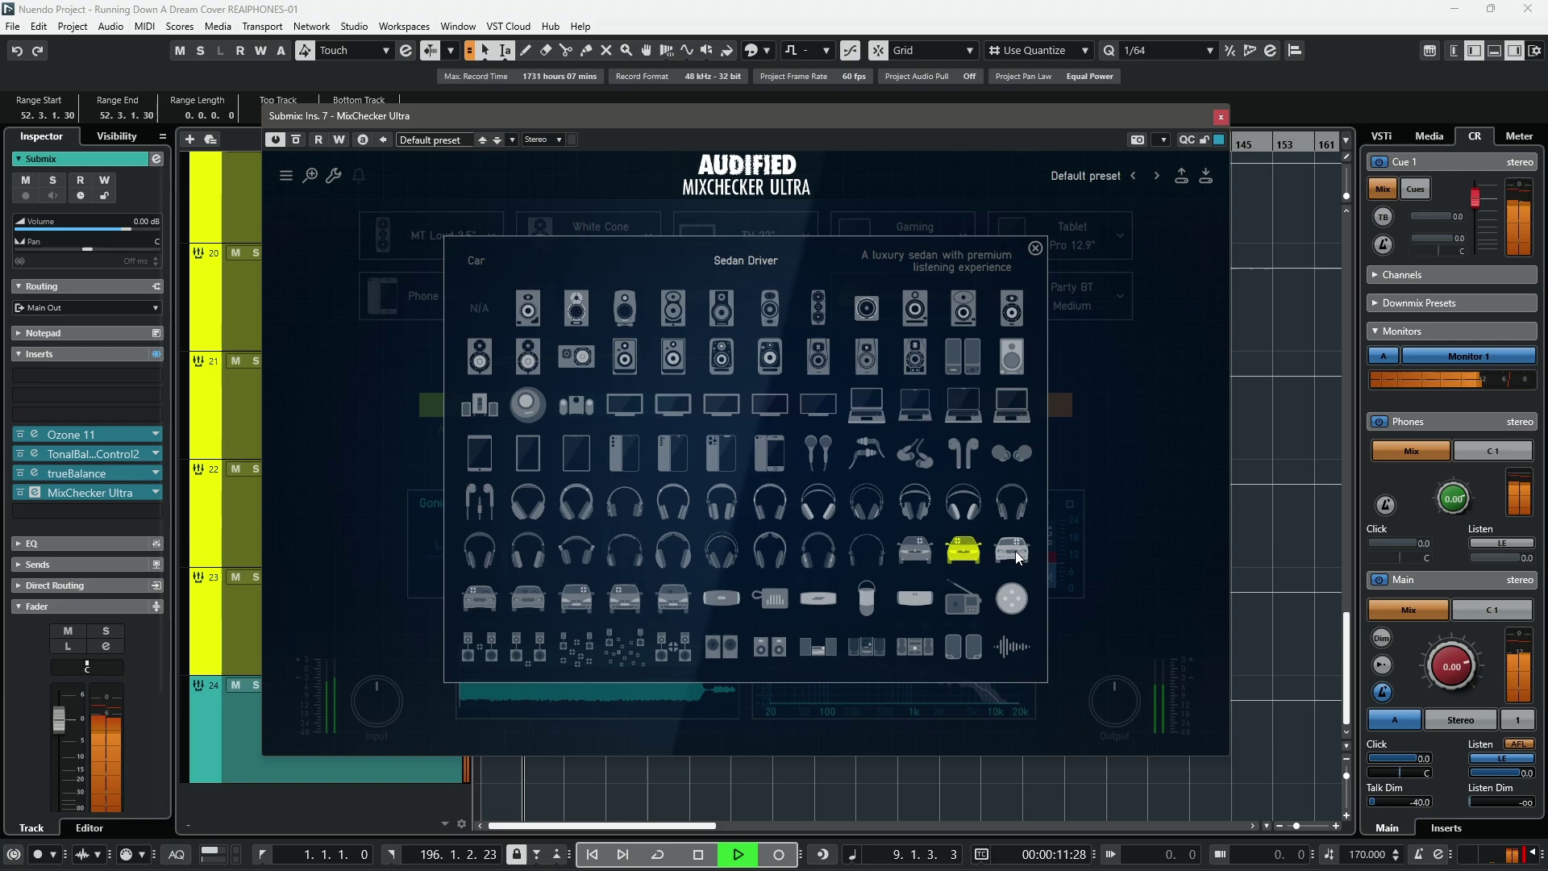
click(1036, 247)
key(space)
click(932, 297)
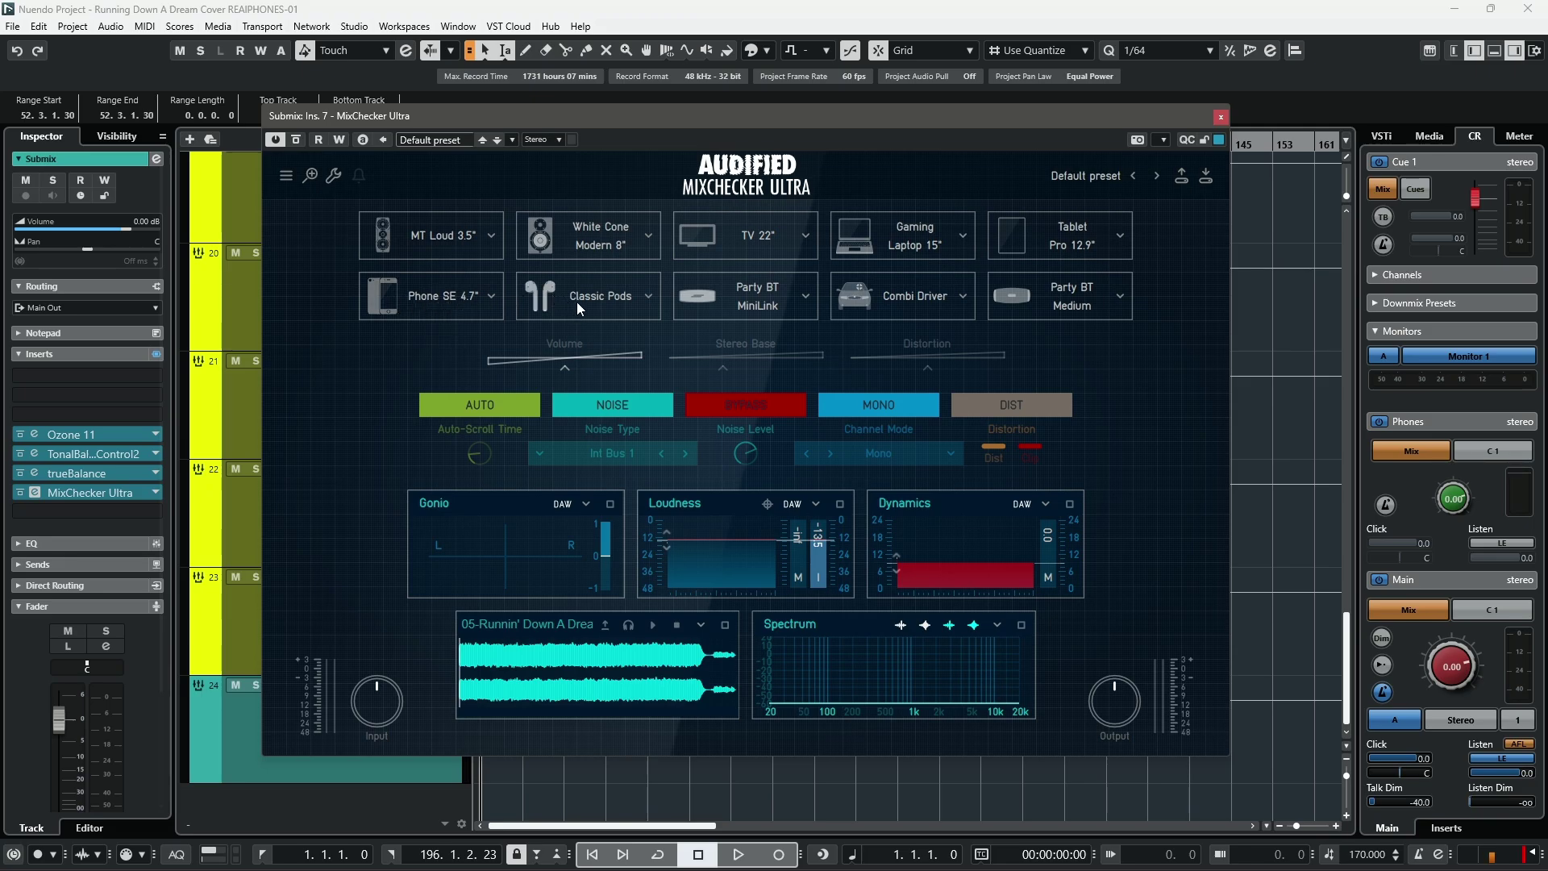
Step: Load the Passive Cube studio monitor into the Combi Driver slot
click(959, 237)
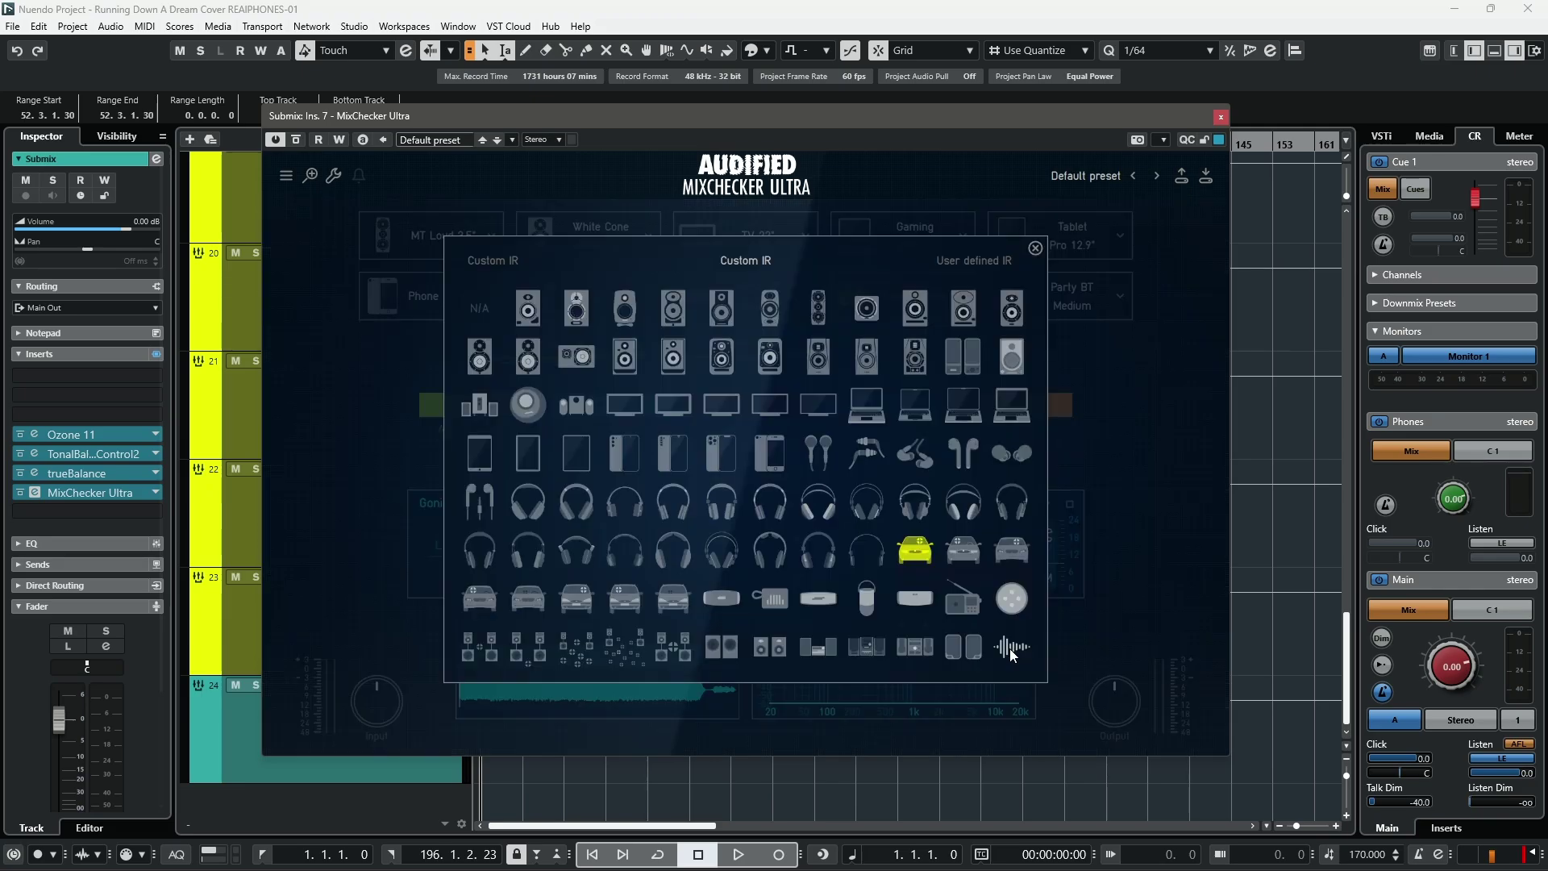
click(1011, 599)
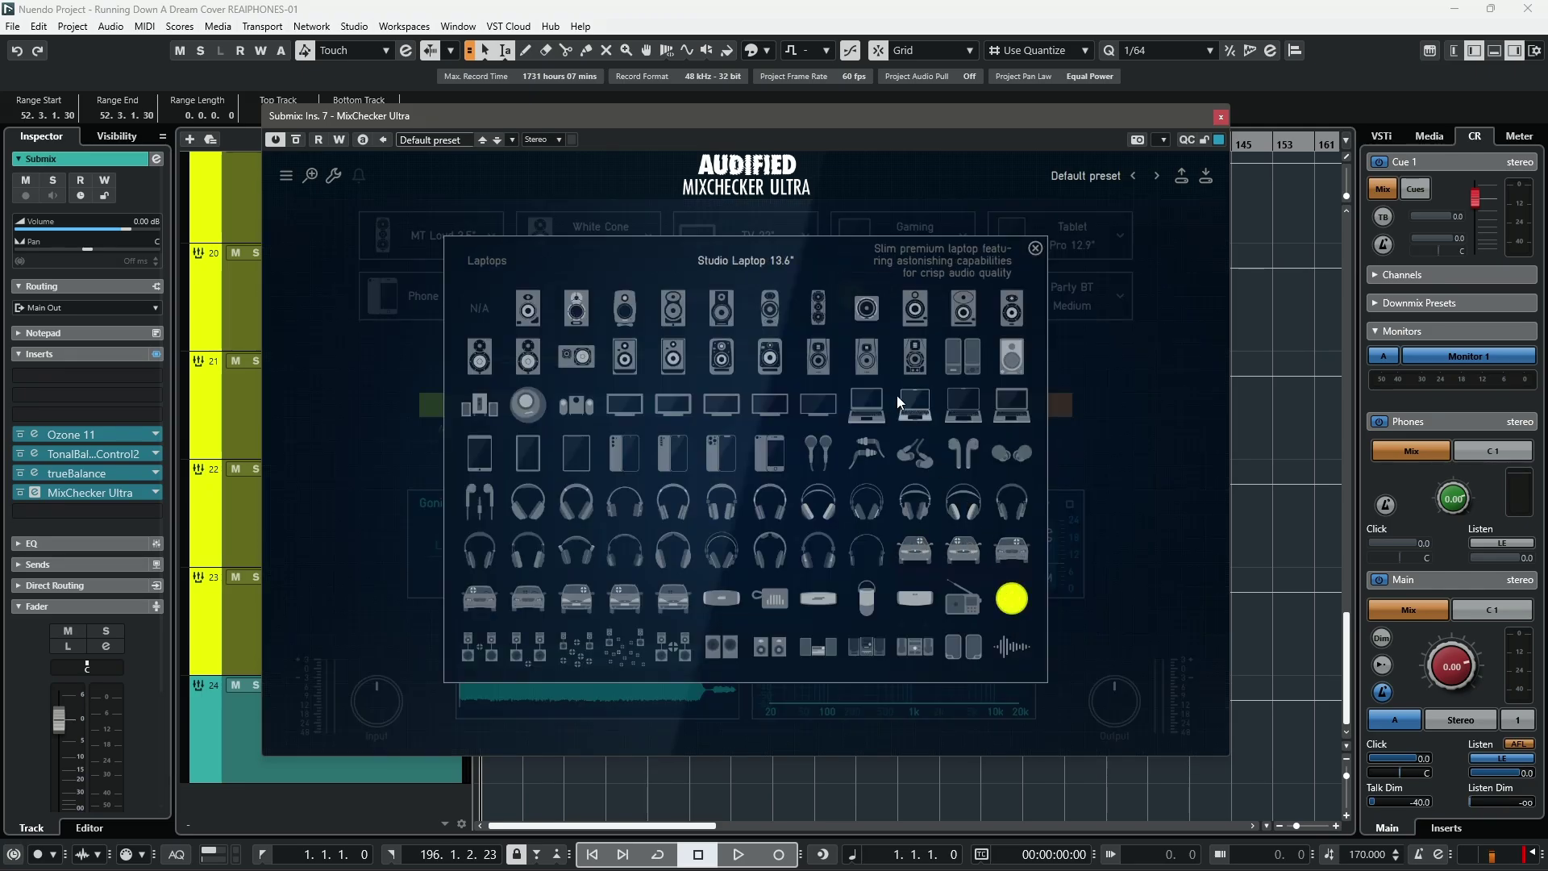
click(869, 308)
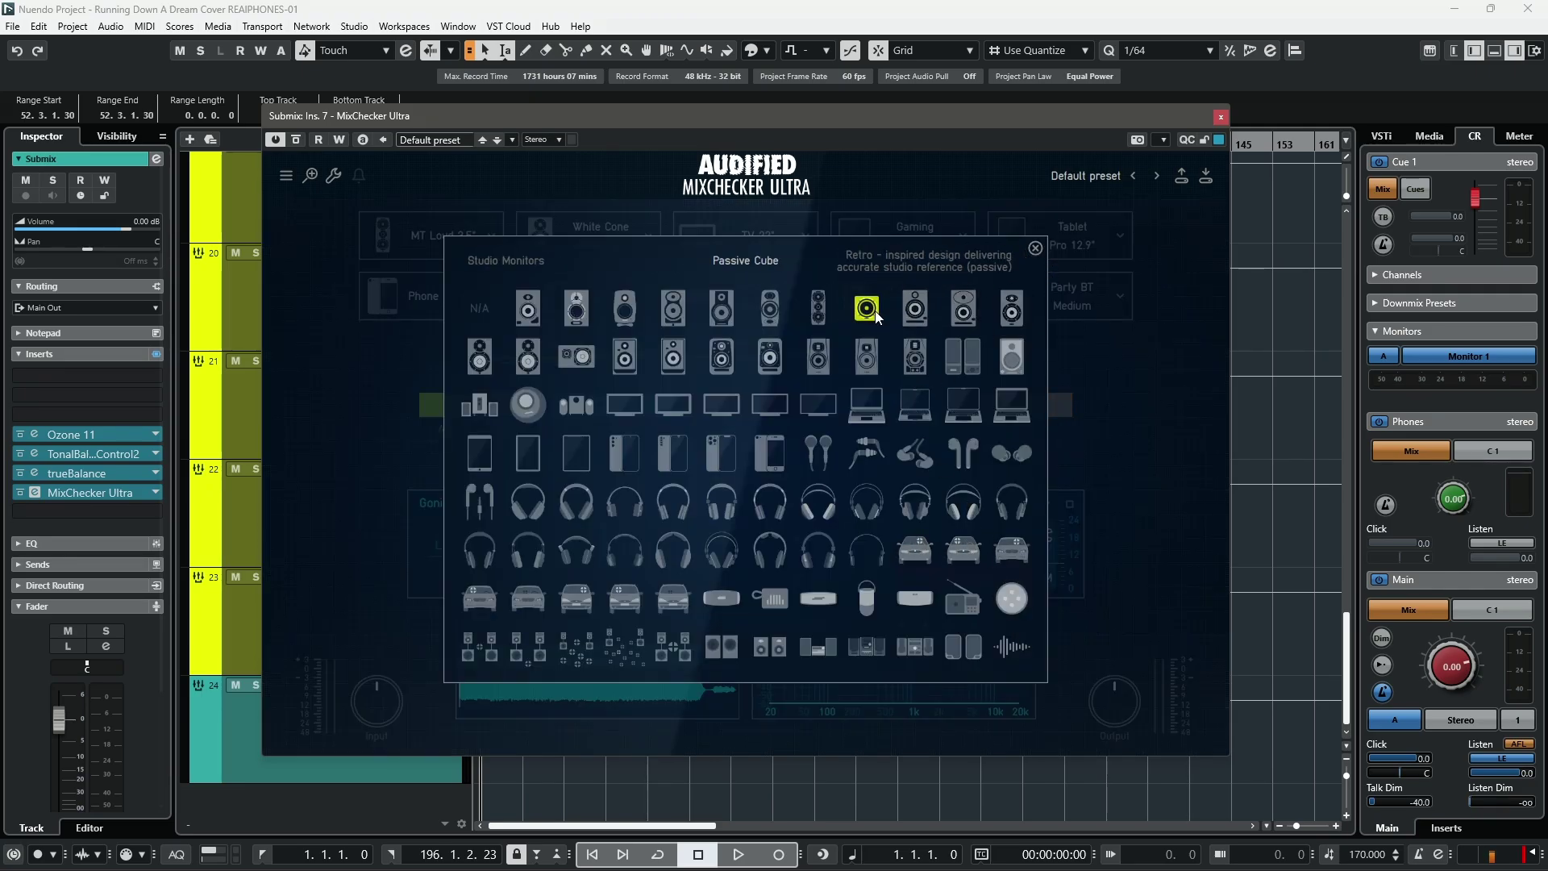
click(1034, 248)
Step: Play through Passive Cube with Stereo Base narrowed to about 19%, then disable it and stop
key(space)
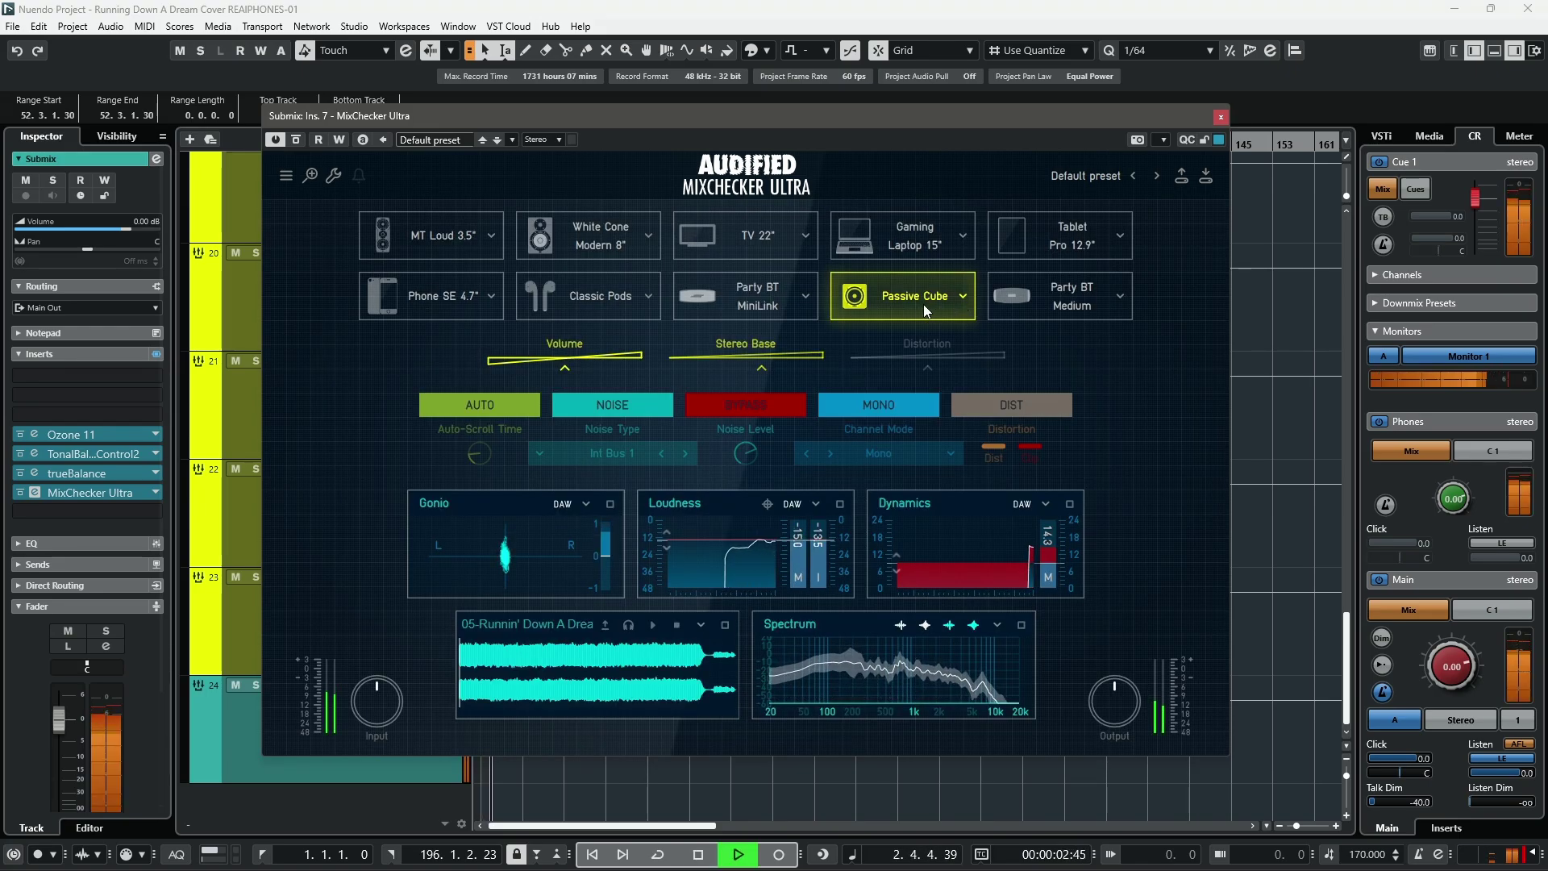
click(922, 302)
click(921, 302)
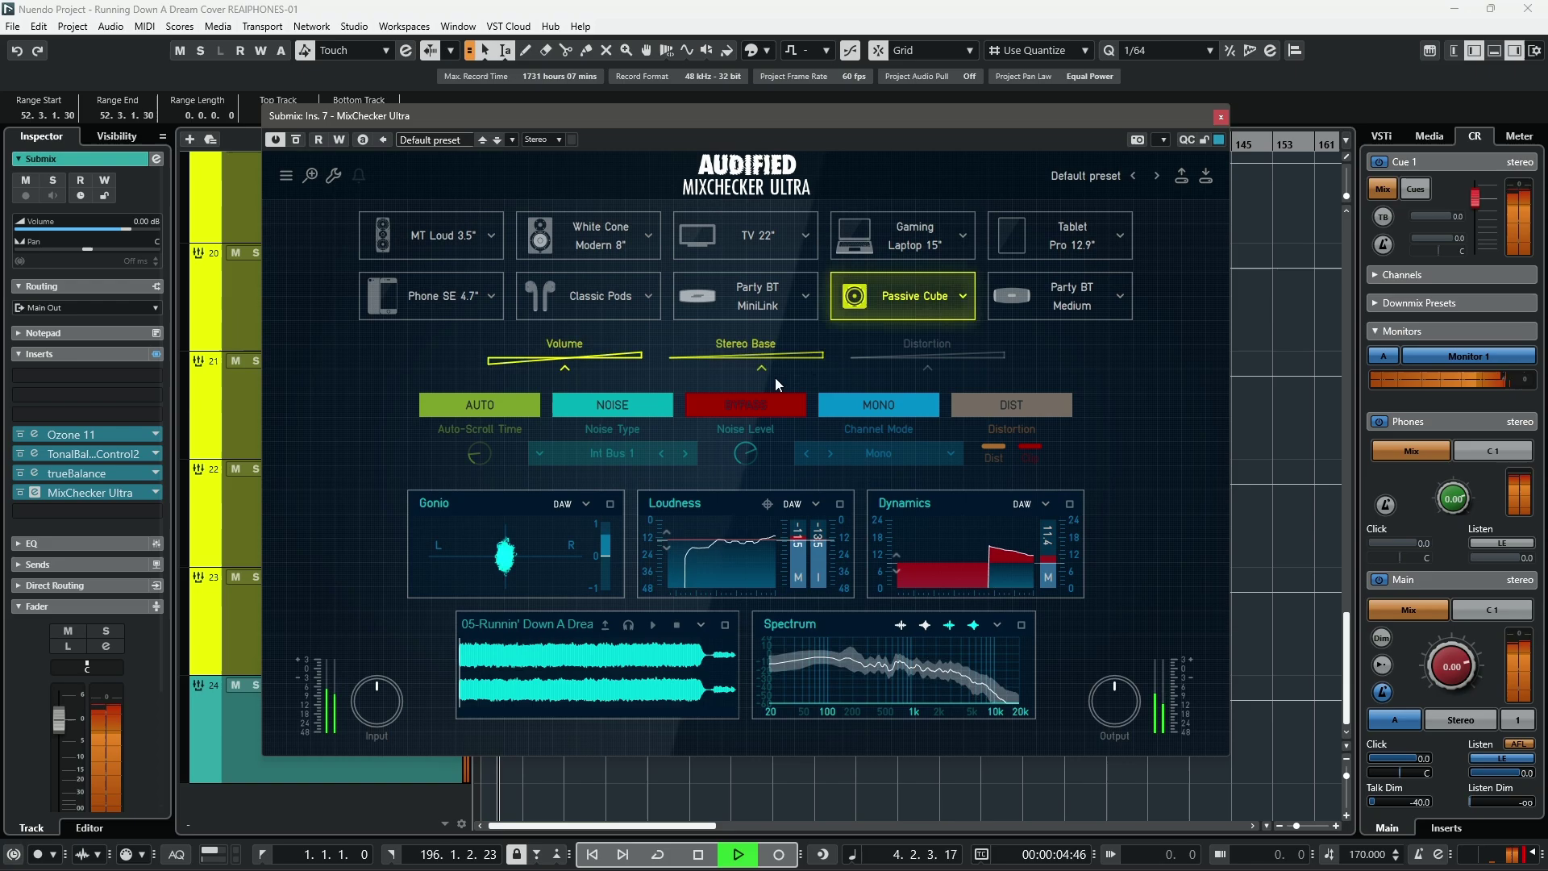
drag(761, 368, 698, 370)
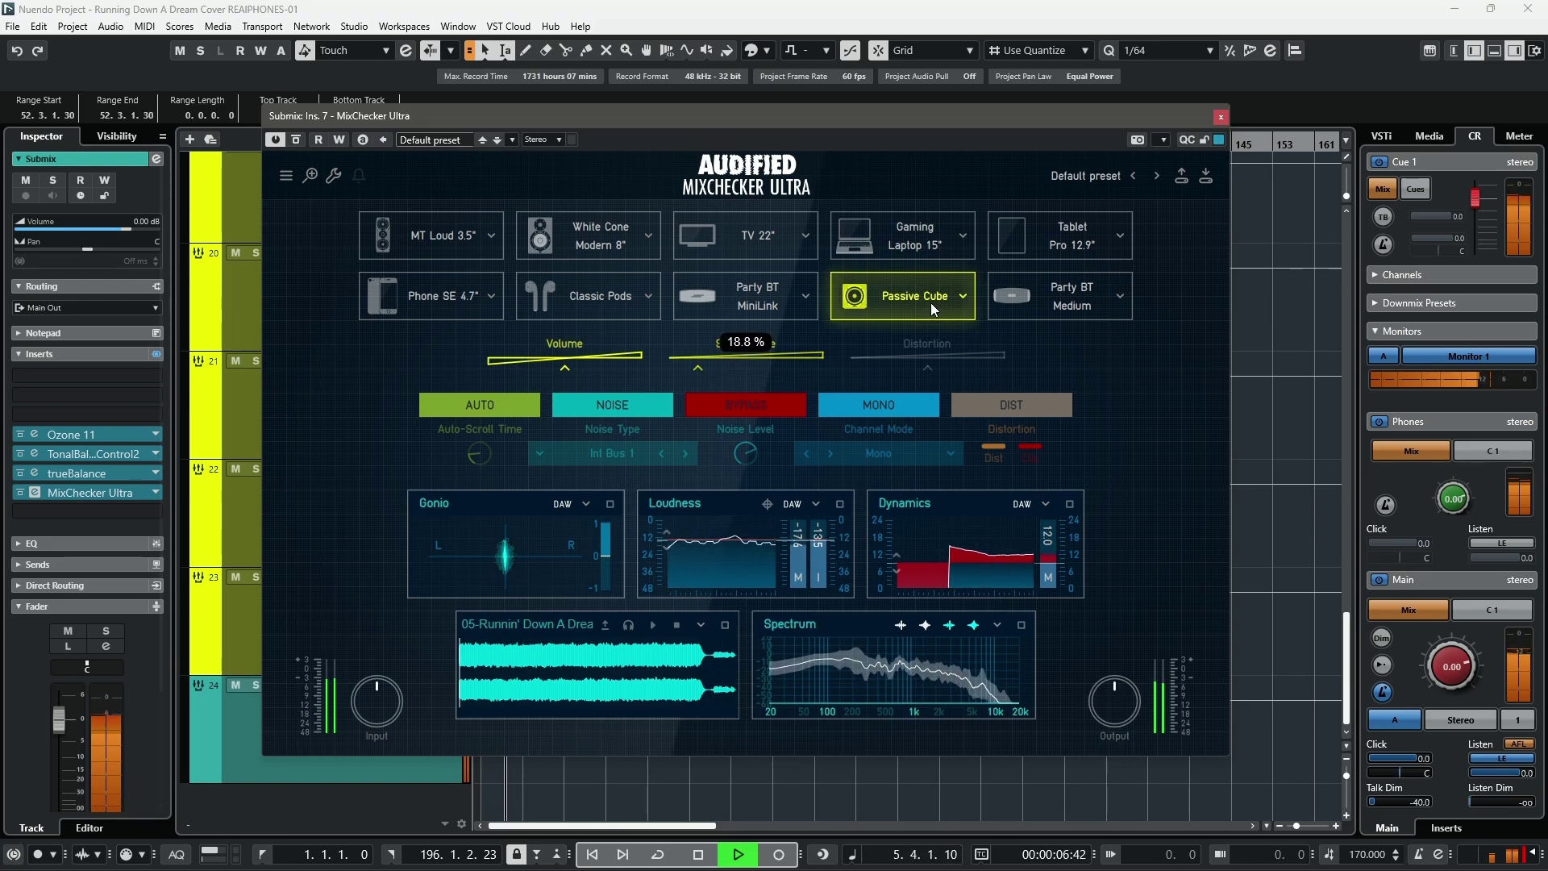
click(910, 297)
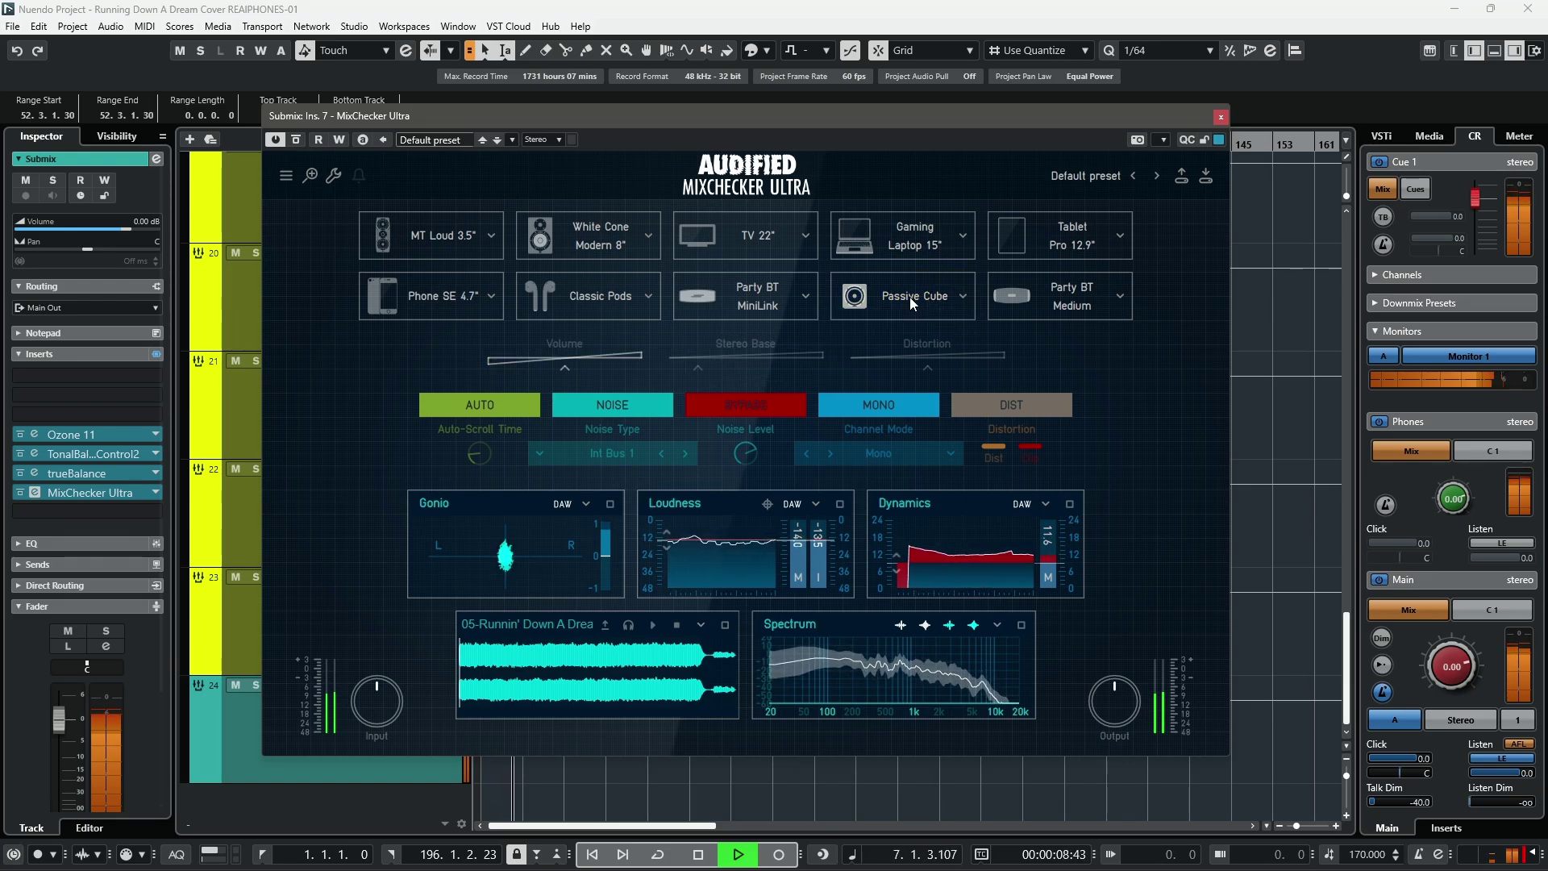
key(space)
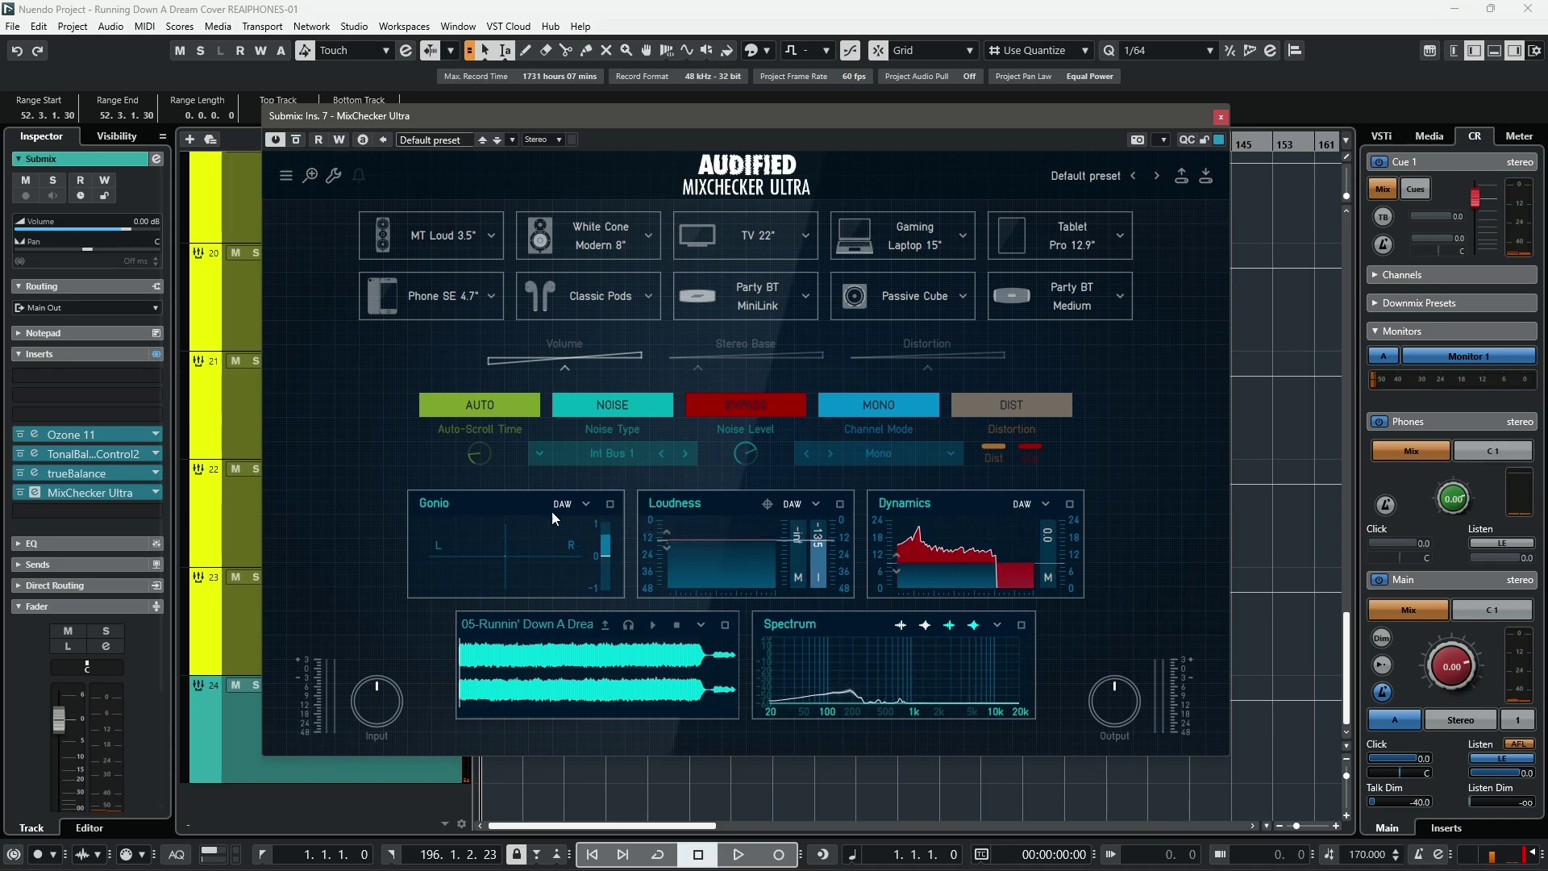
Step: Swap the Gonio panel for the Stereo analysis module via the module chooser
click(586, 505)
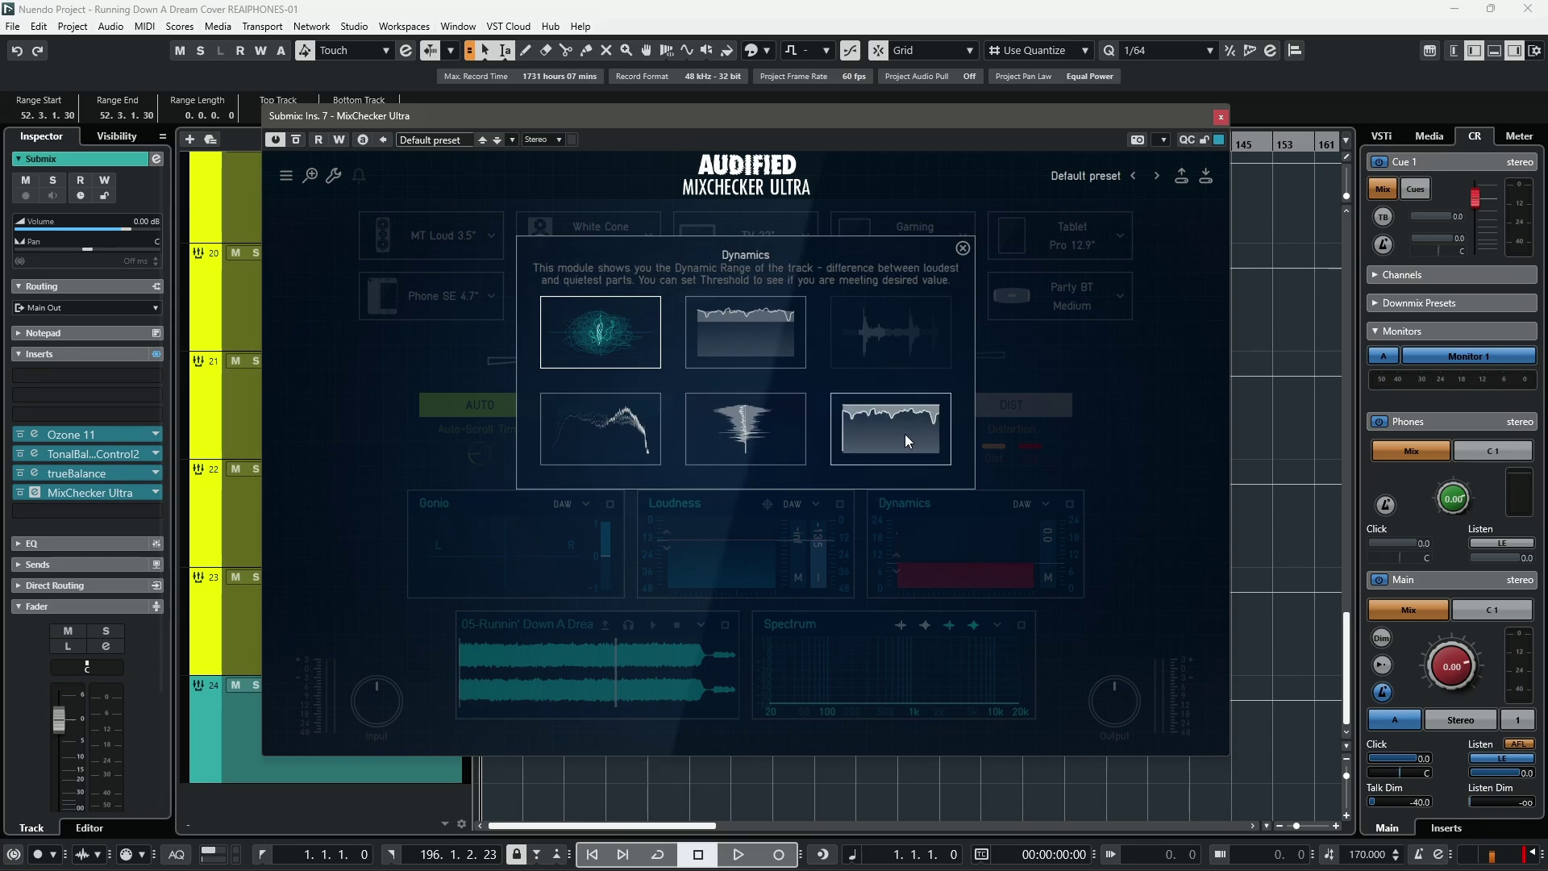
click(770, 428)
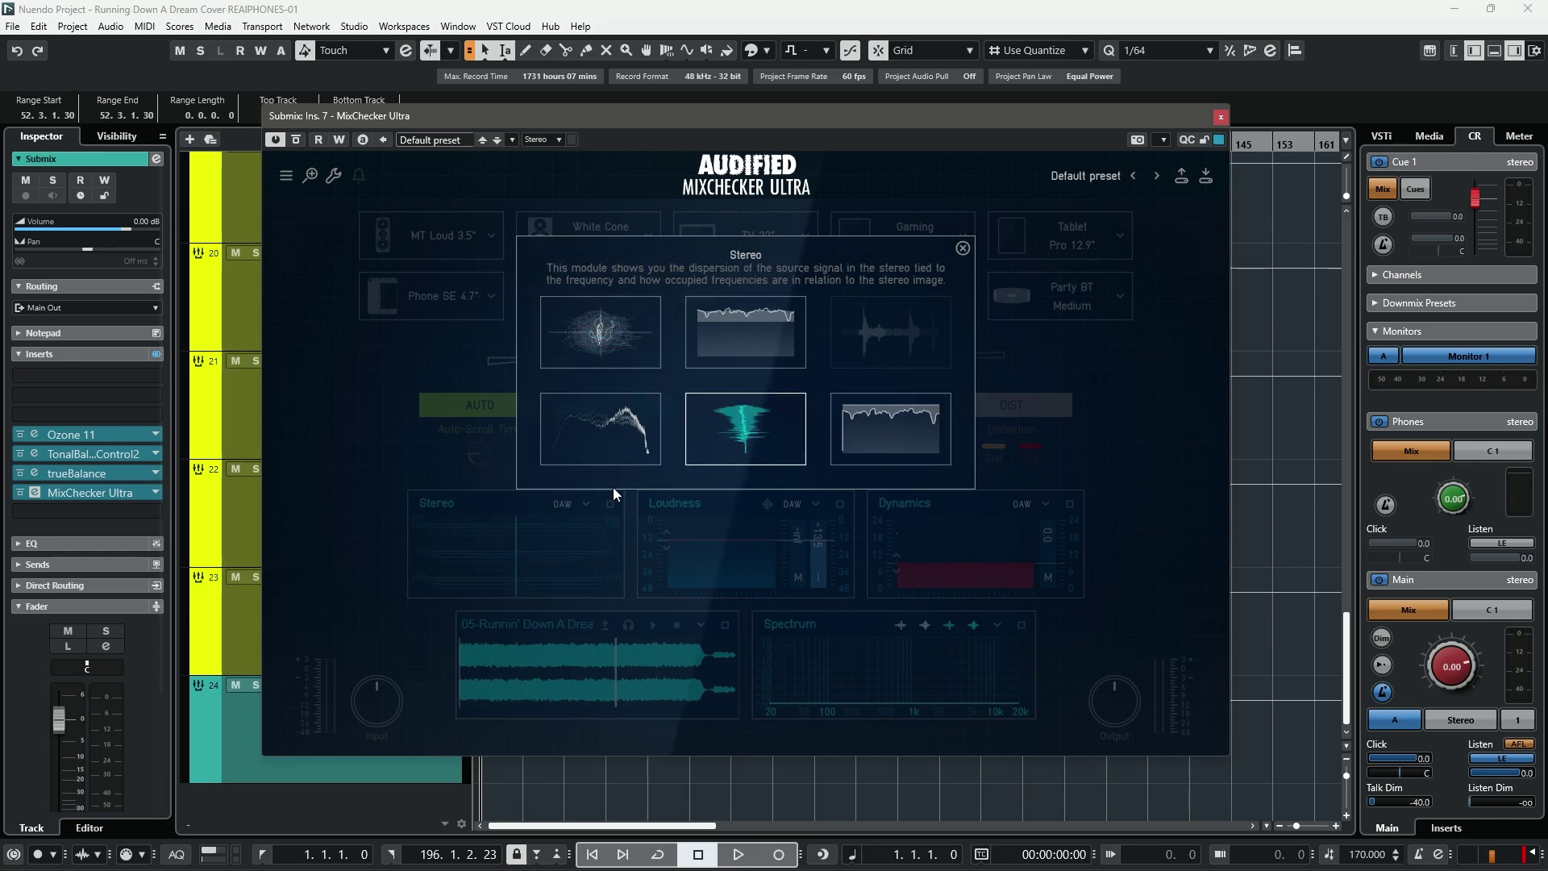
click(962, 248)
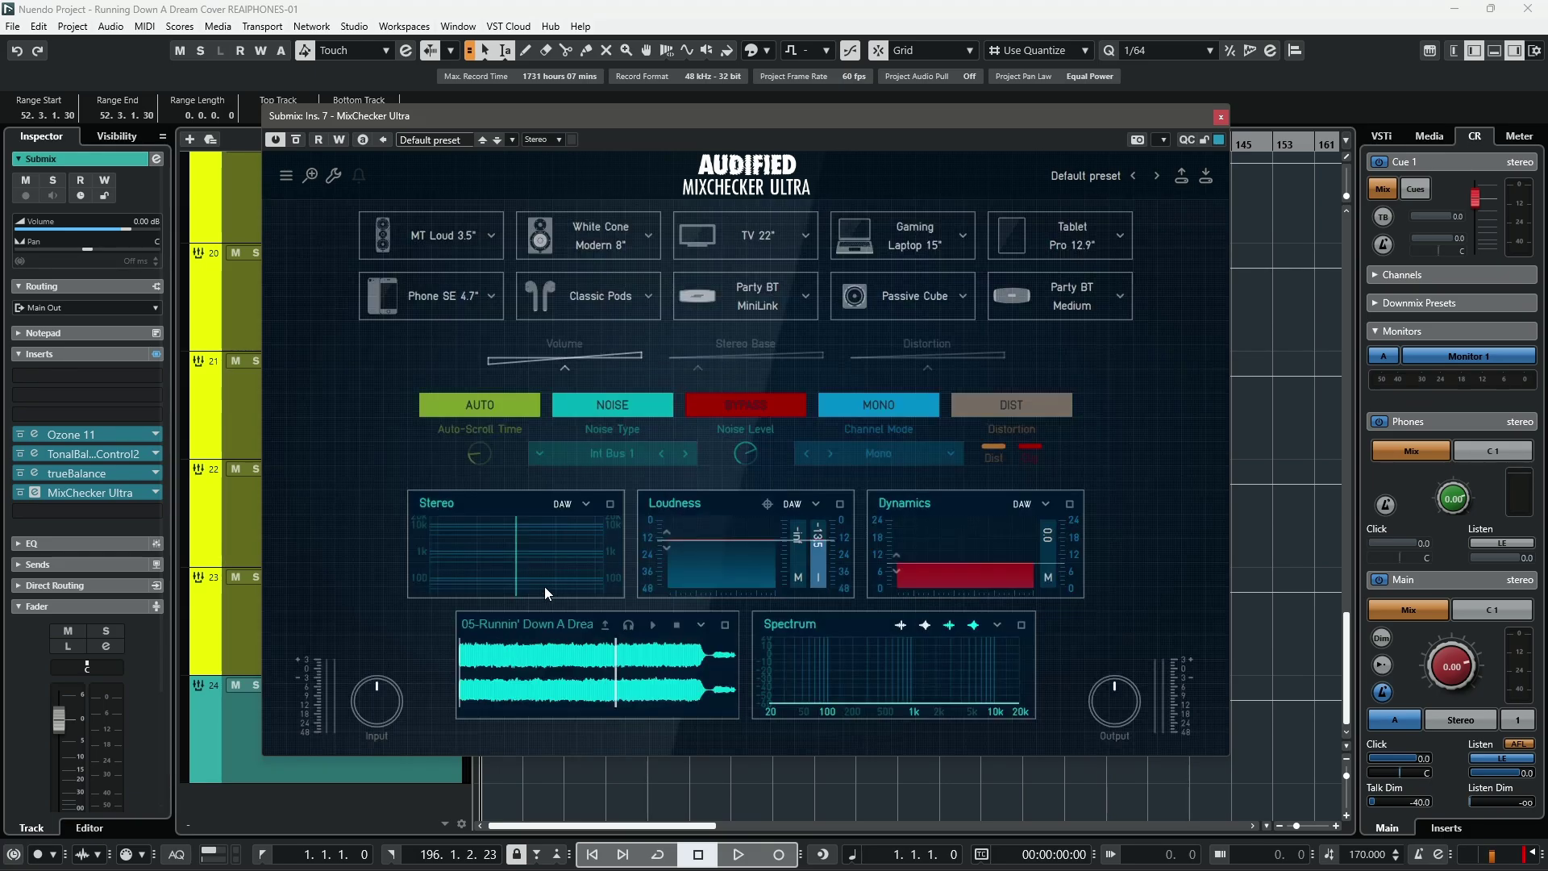
Step: Play the mix with the Stereo module maximized to view its stereo spread, then restore and stop
click(611, 504)
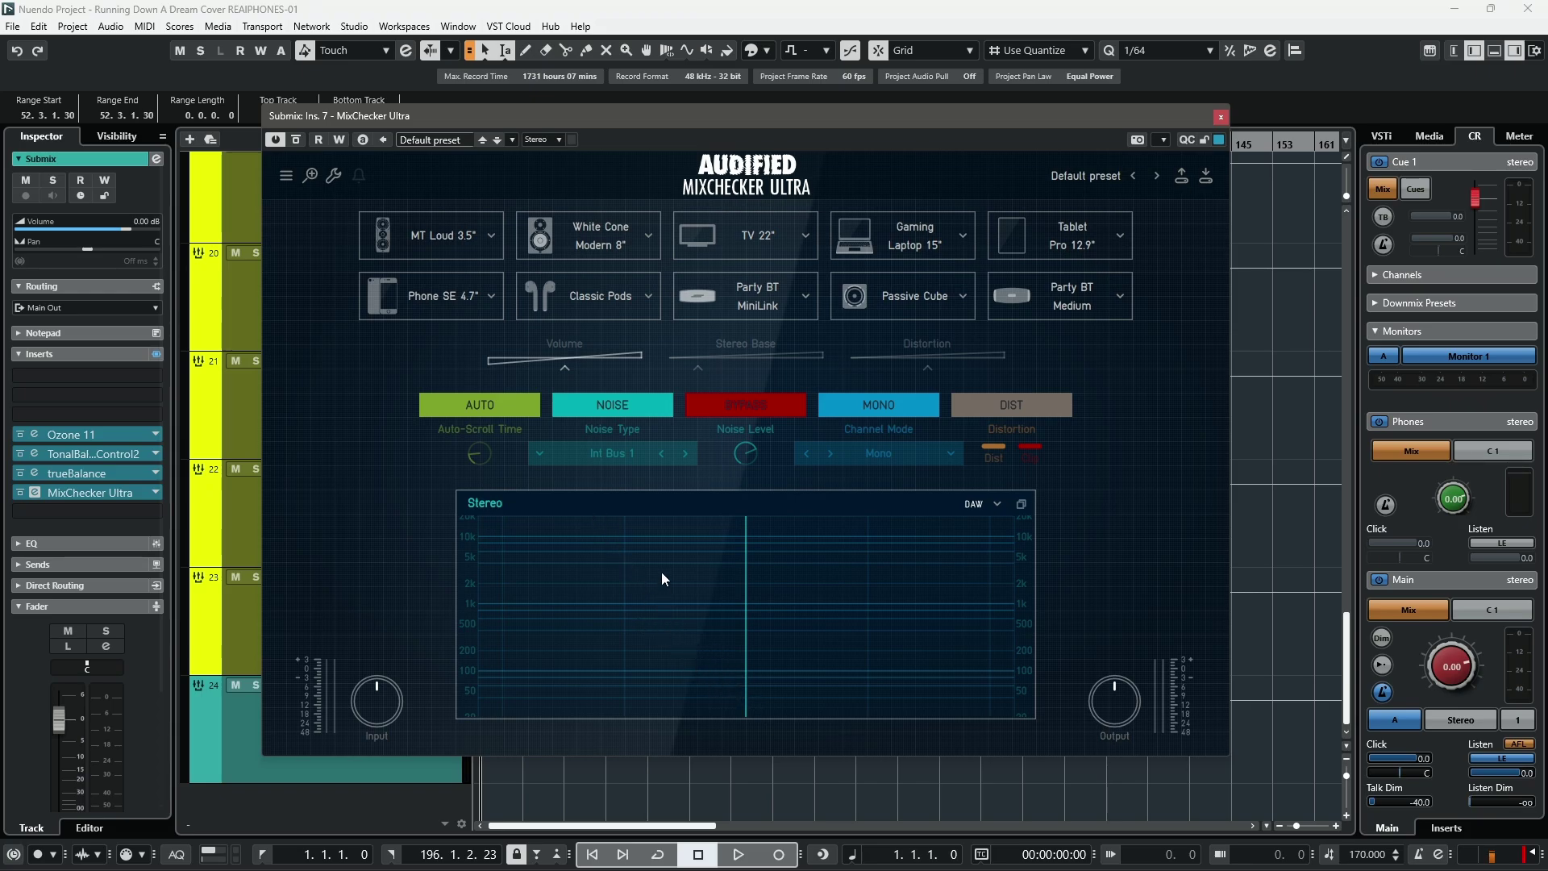
key(space)
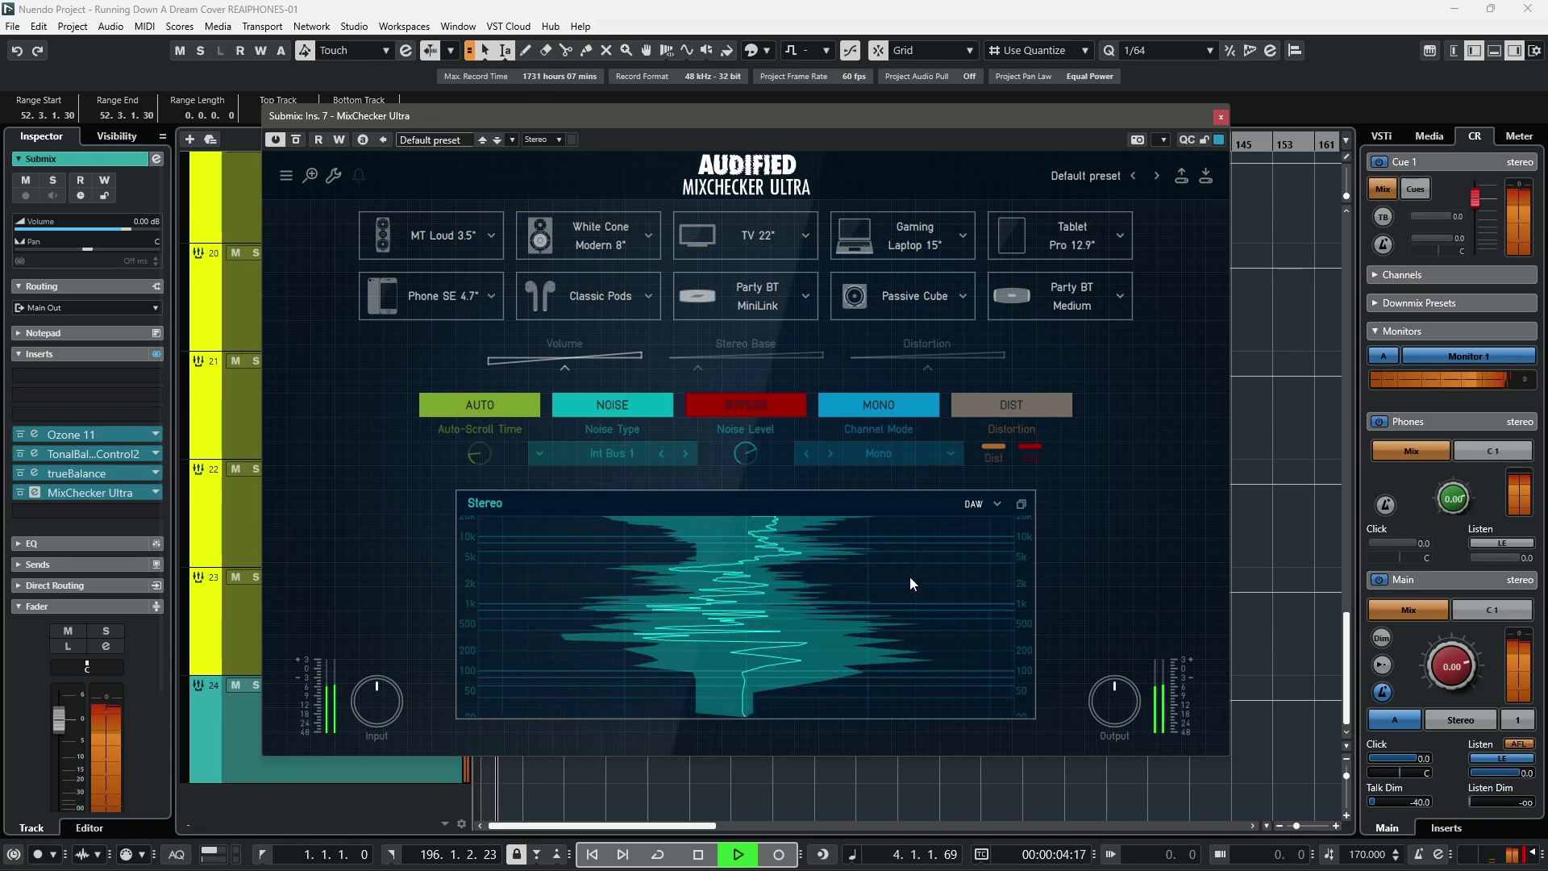
click(1021, 503)
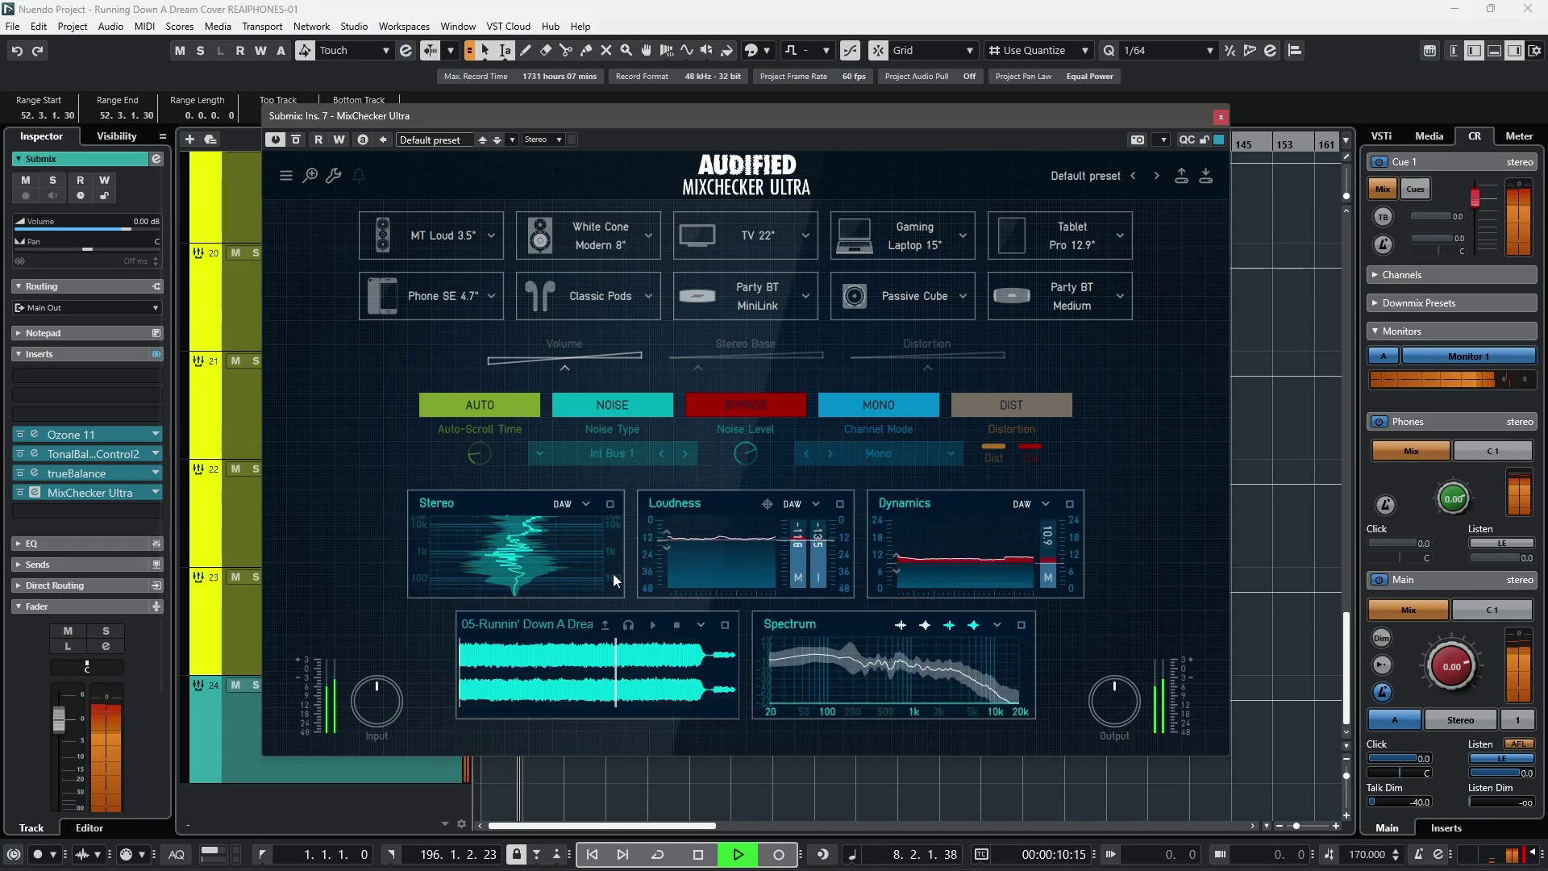
key(space)
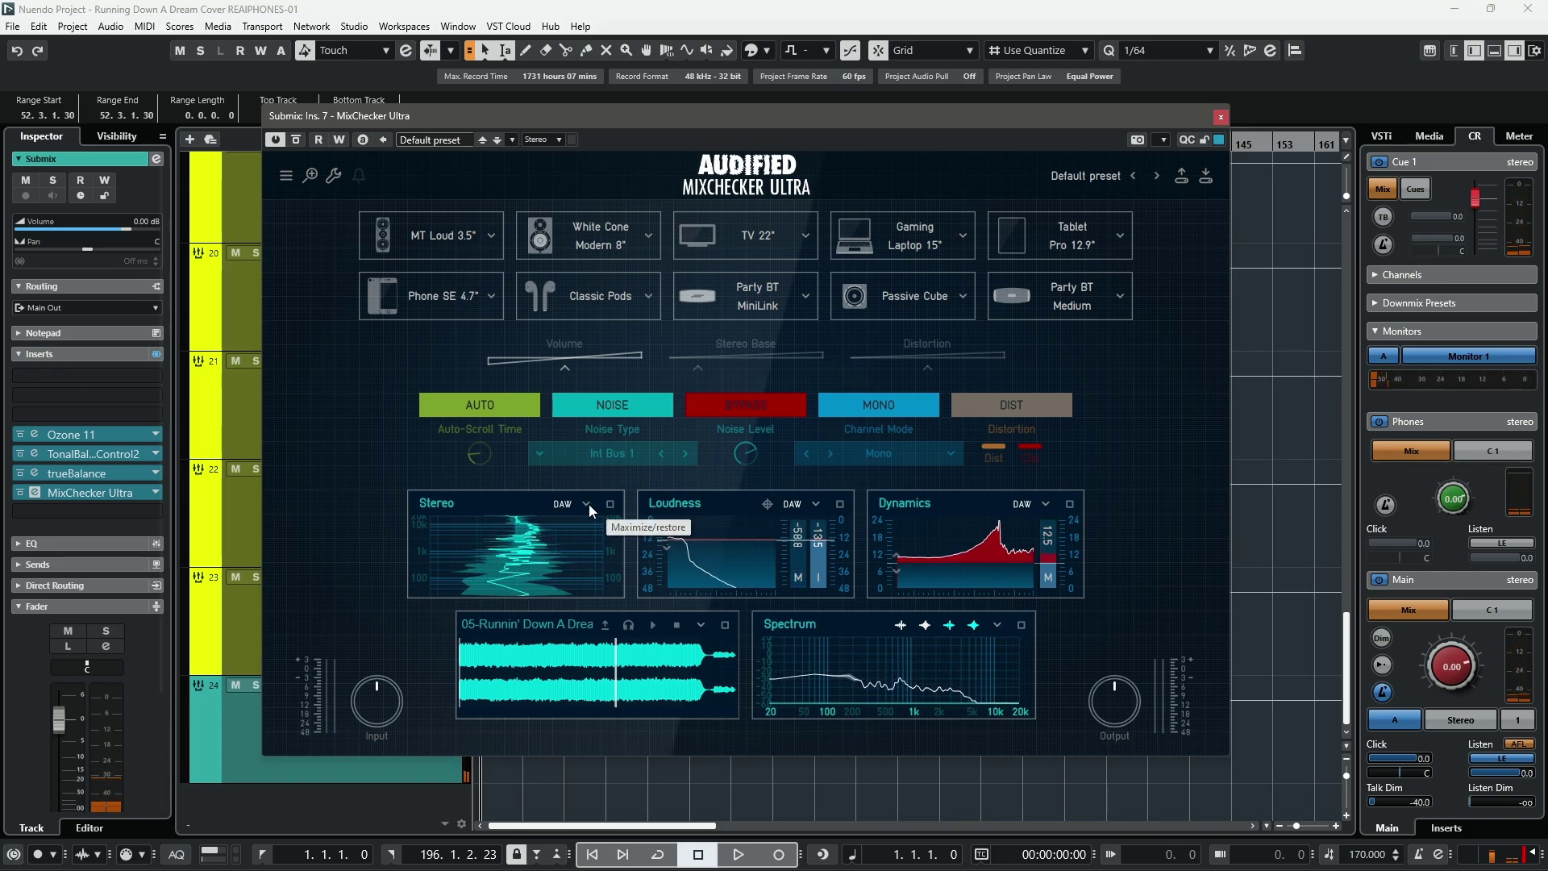
Step: Replace the Stereo module with the Gonio module
click(590, 537)
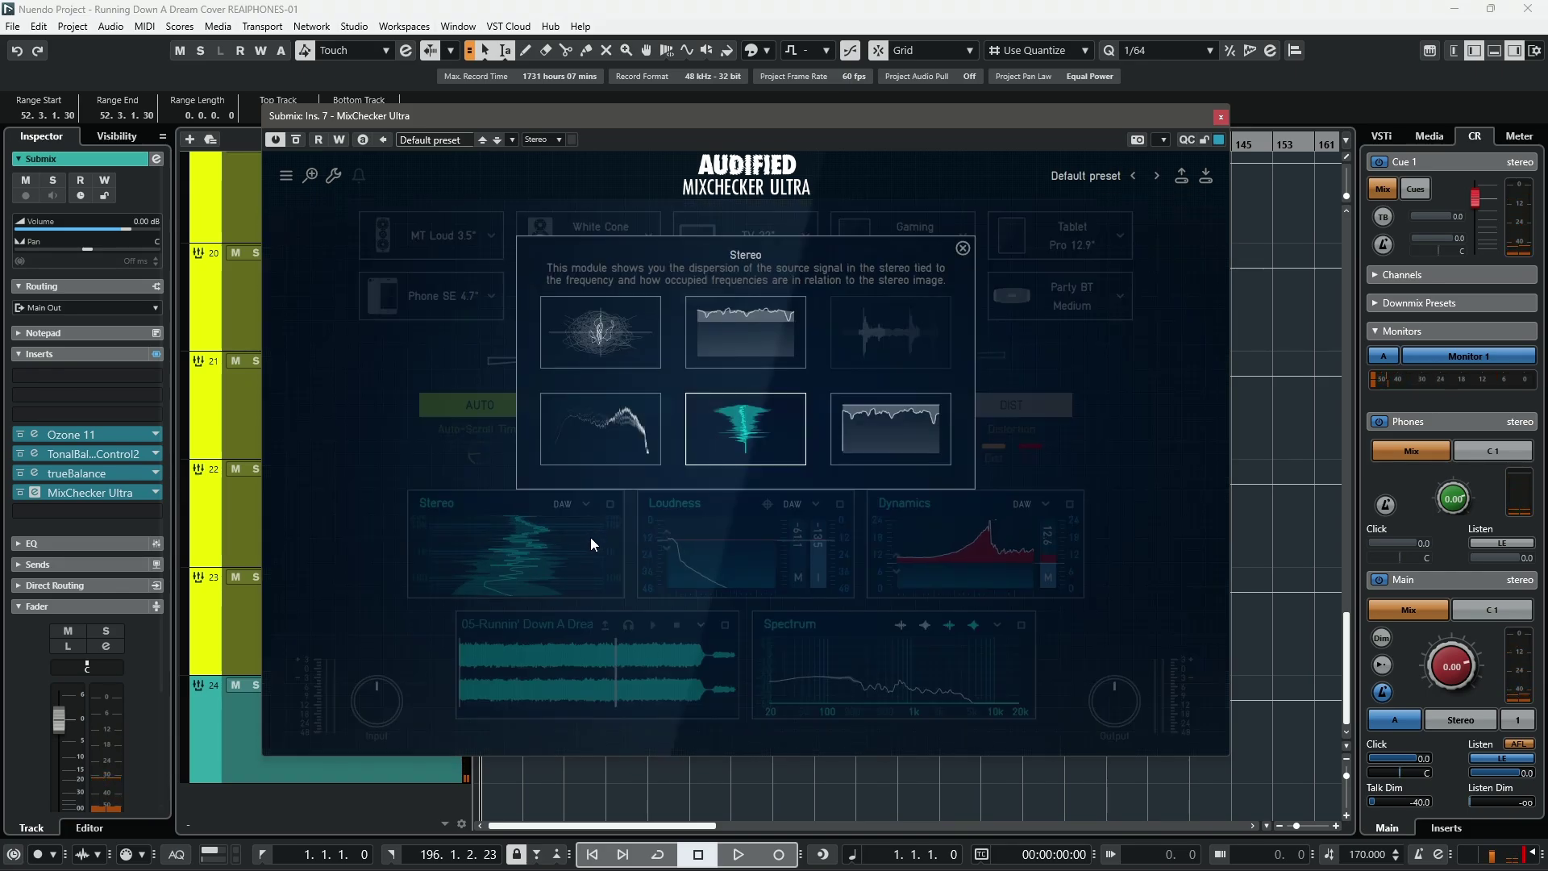
click(607, 328)
click(963, 248)
Step: Play the mix and inspect the stereo phase with Gonio maximized, then restore and stop
key(space)
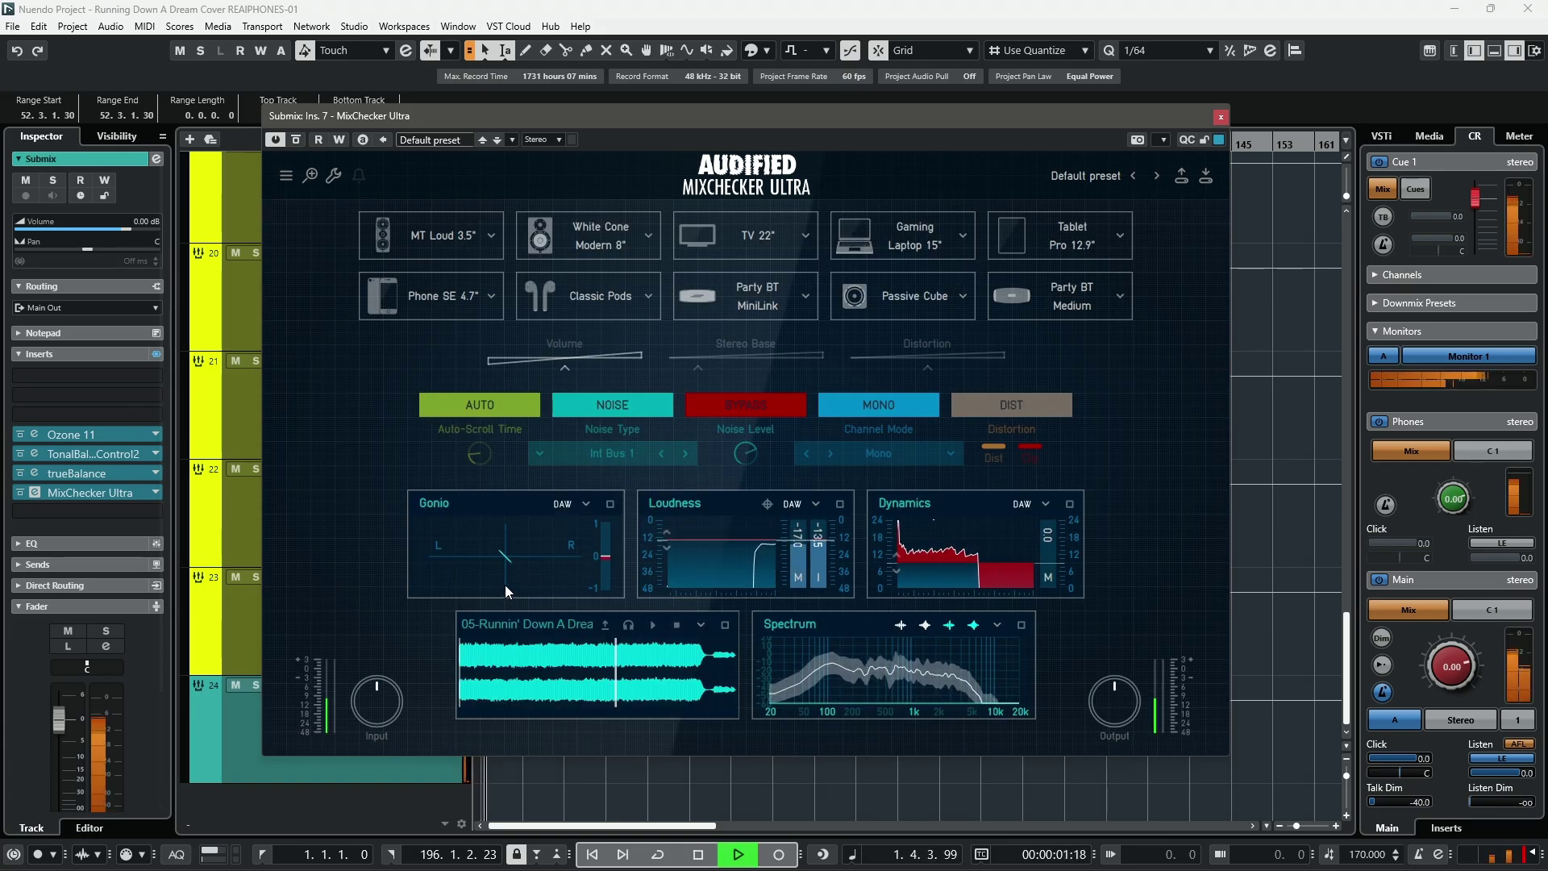
click(611, 504)
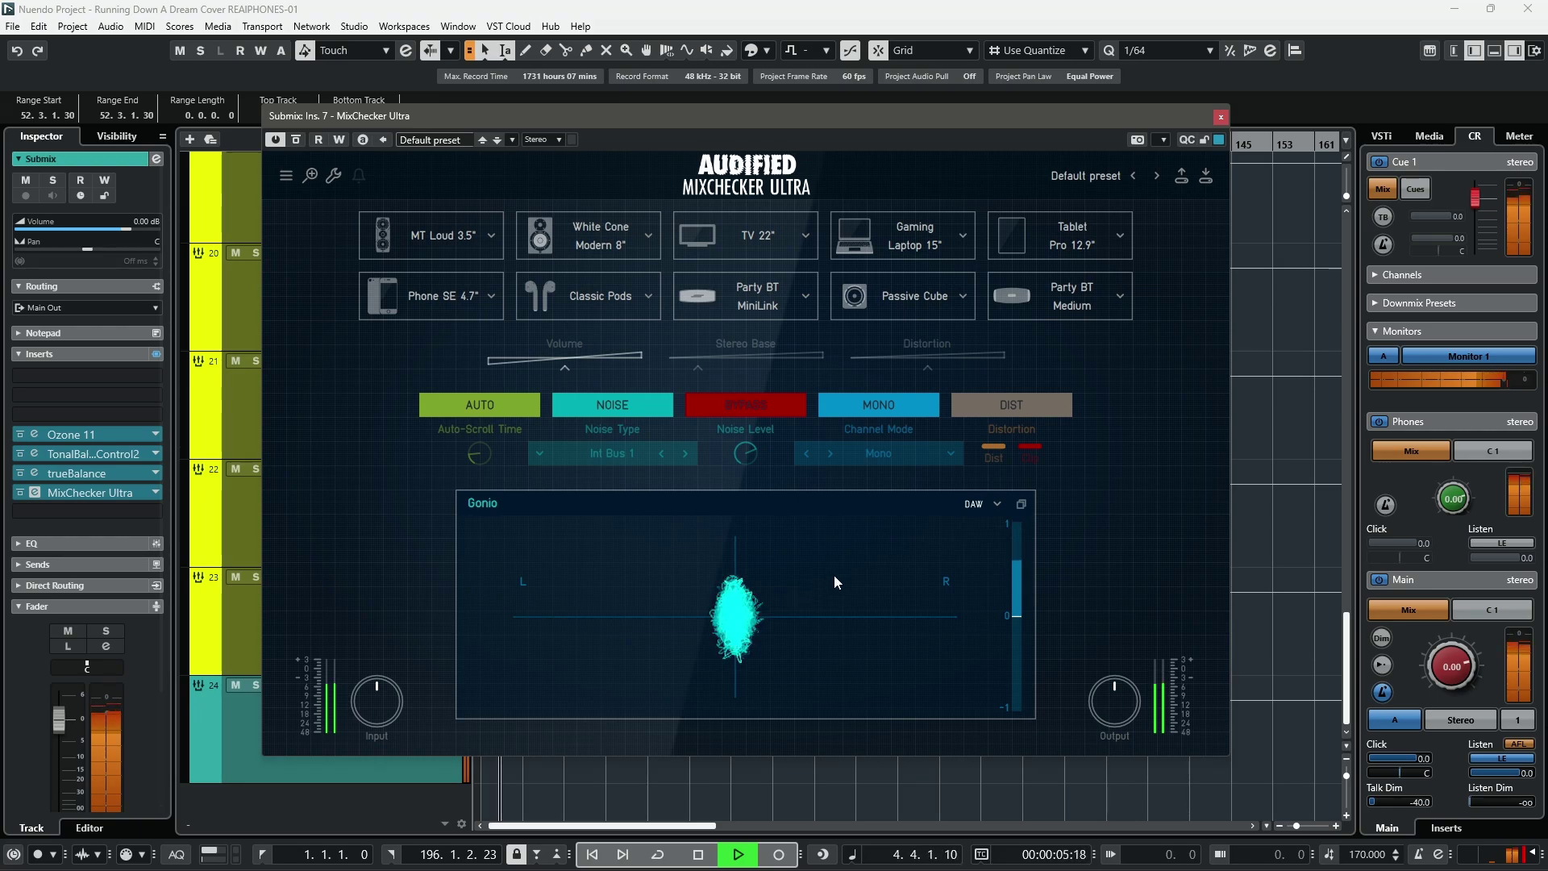
click(1020, 504)
key(space)
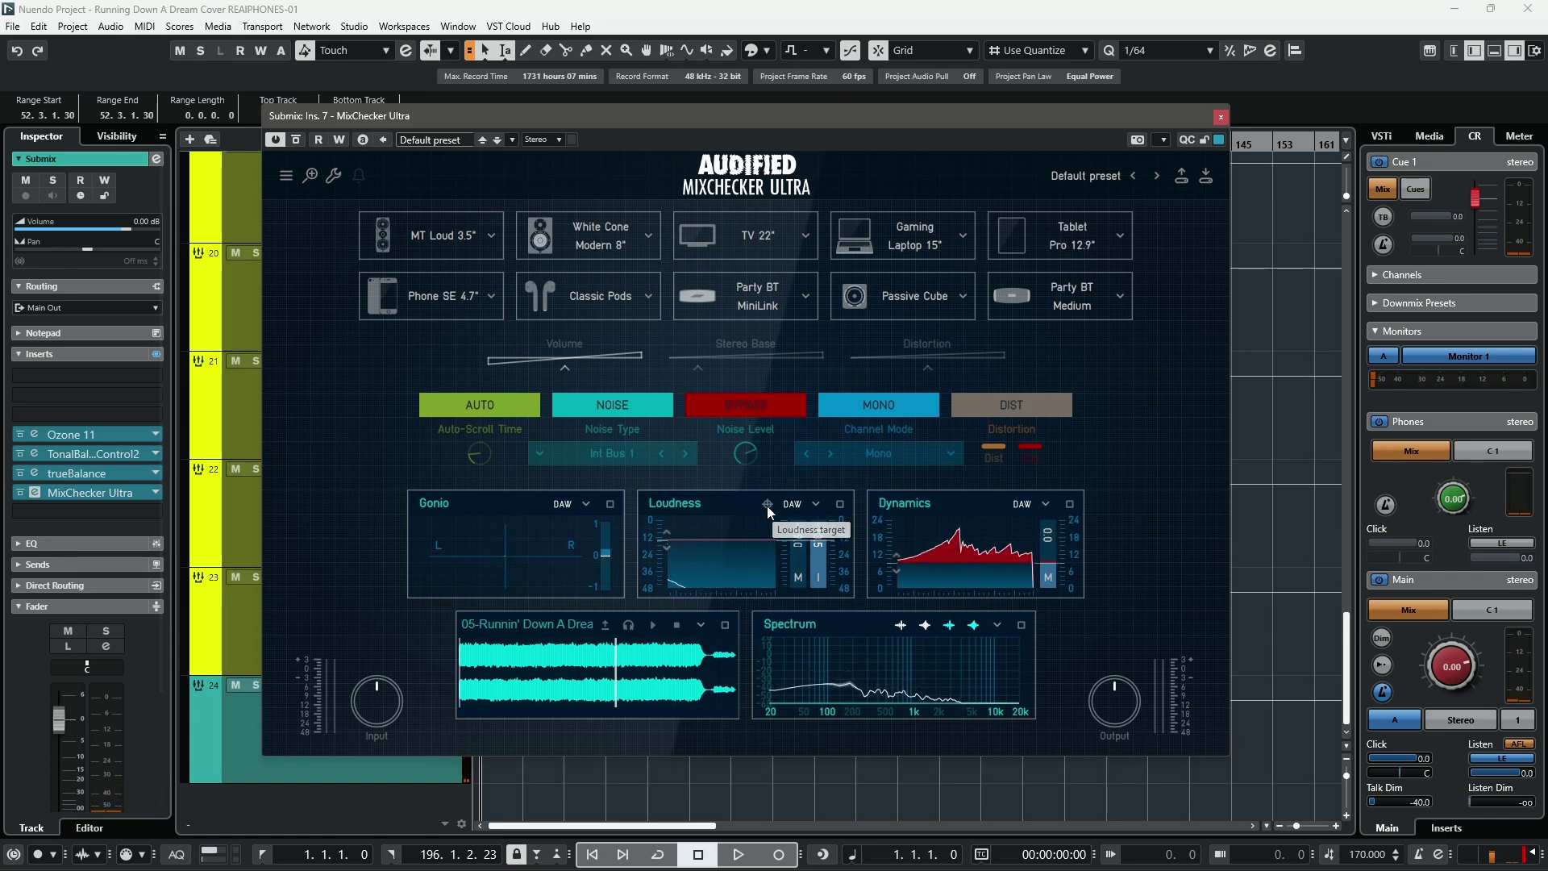
Step: Set the loudness target to TV Broadcasting and play the mix with Loudness maximized
click(767, 507)
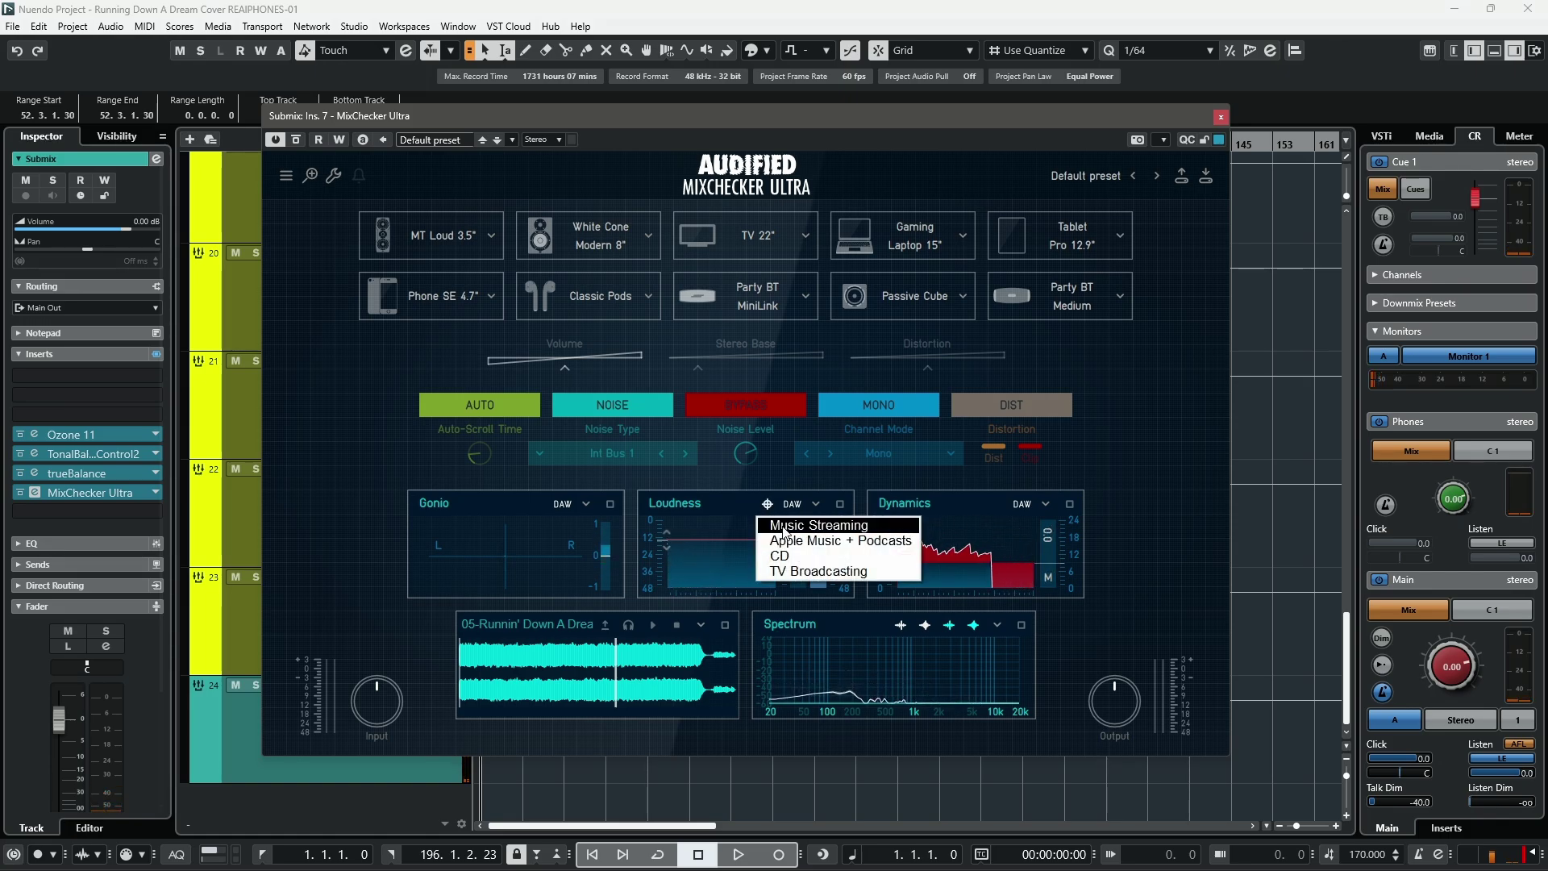
click(794, 573)
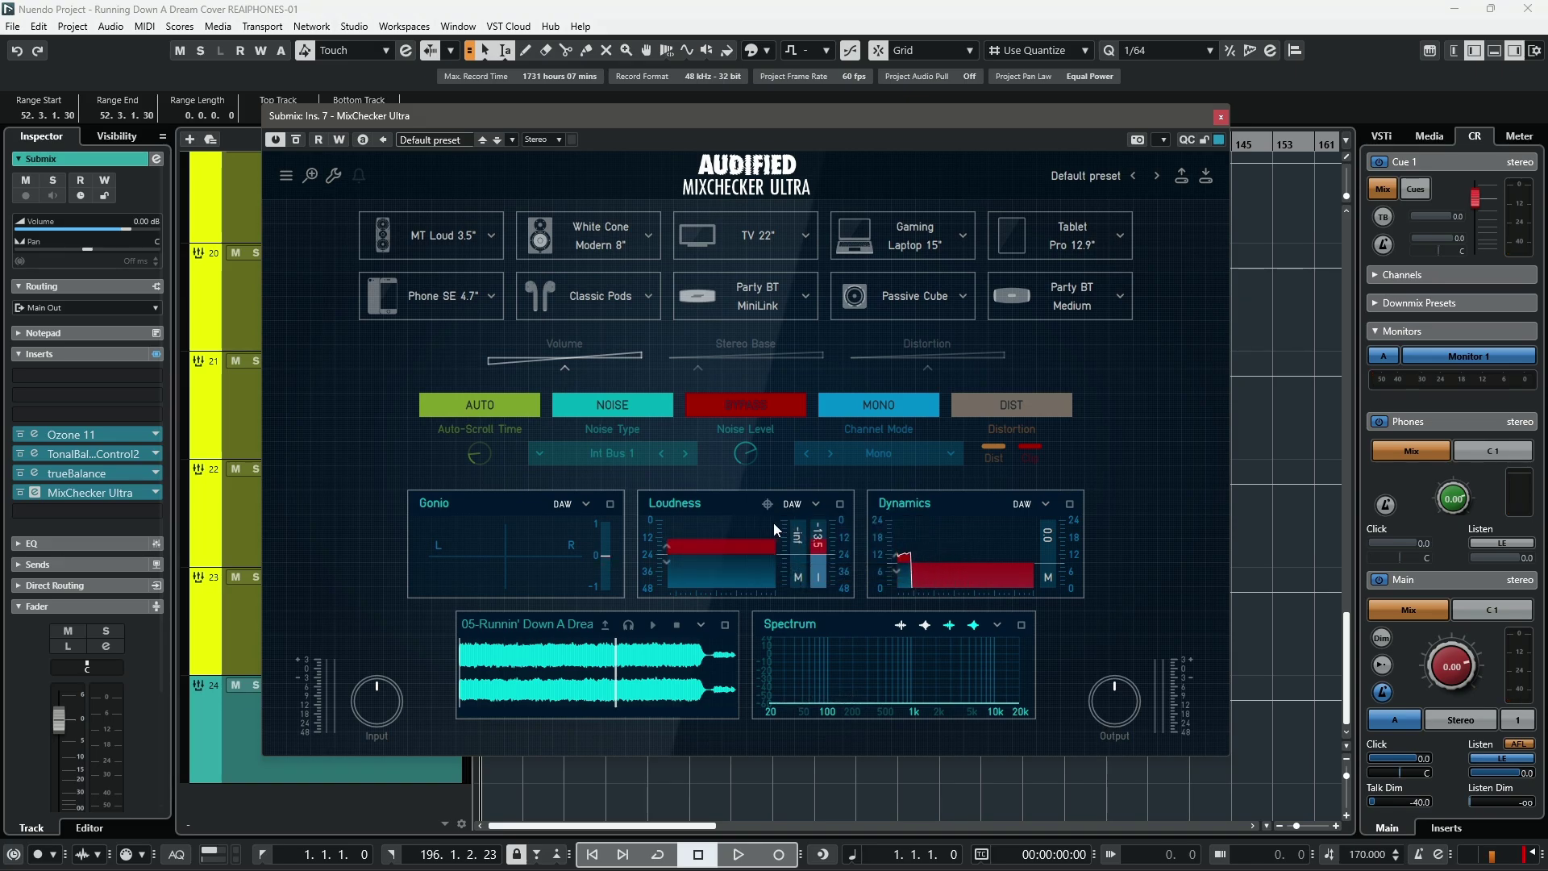
click(840, 504)
key(space)
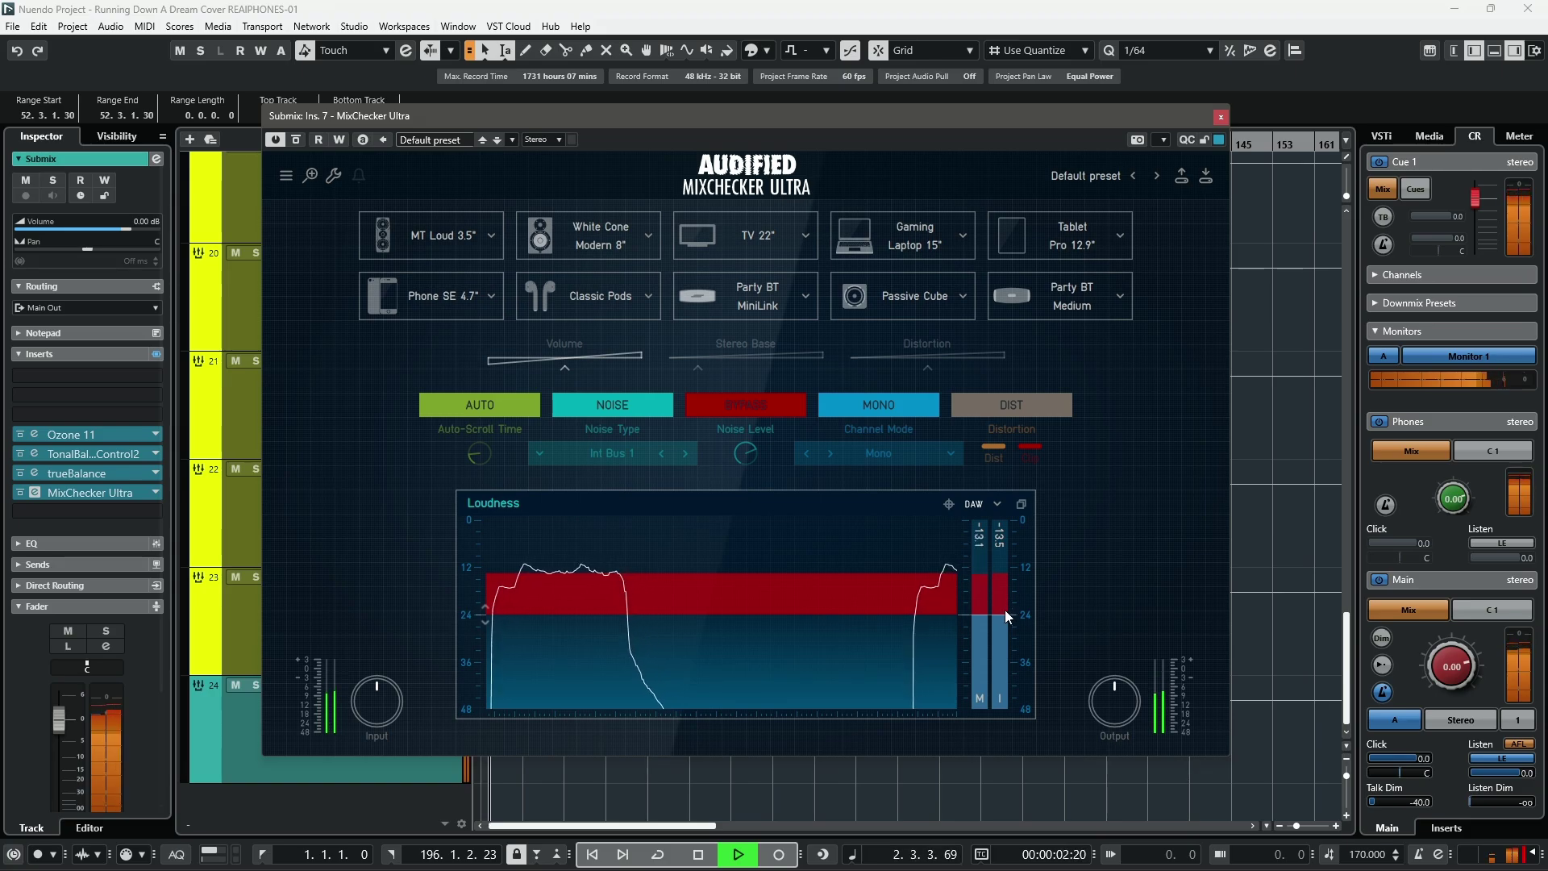
key(space)
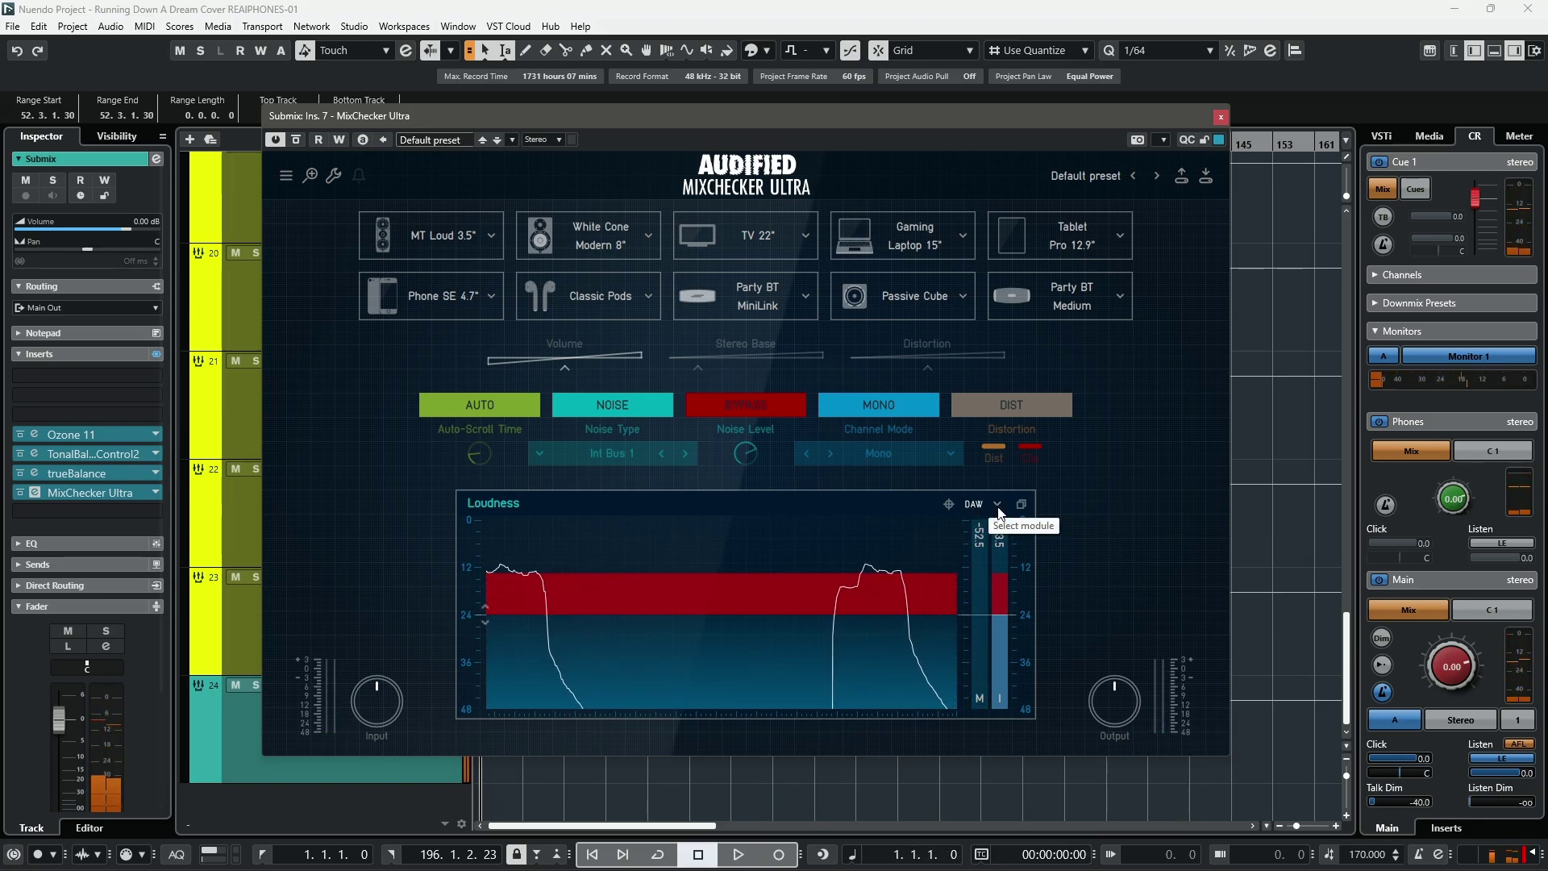
Step: Switch Loudness to the reference track and play it from the player to measure its loudness
click(981, 506)
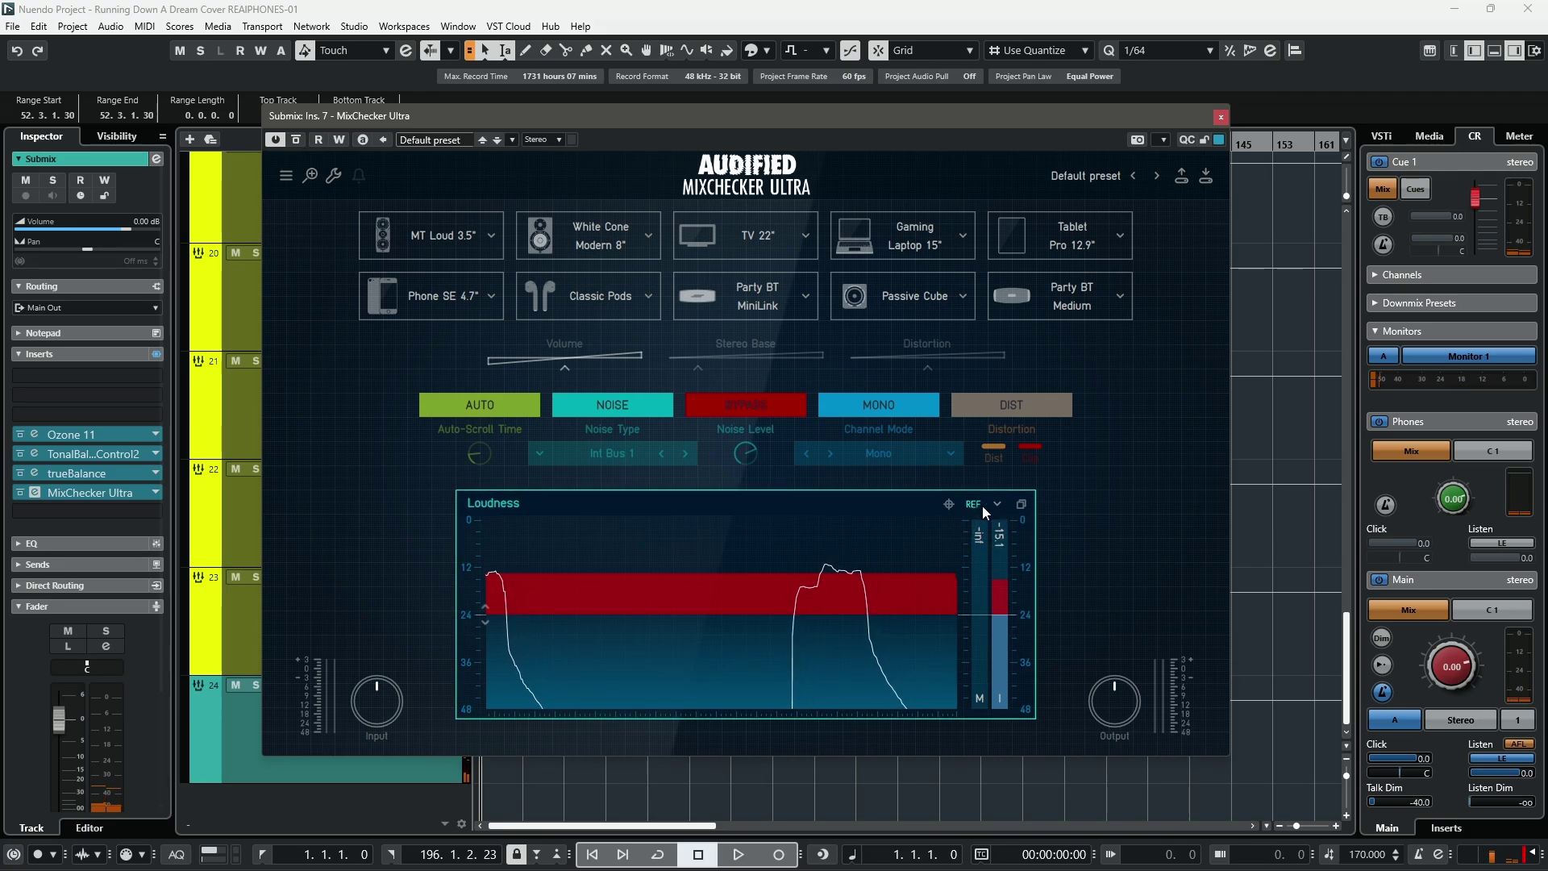
key(space)
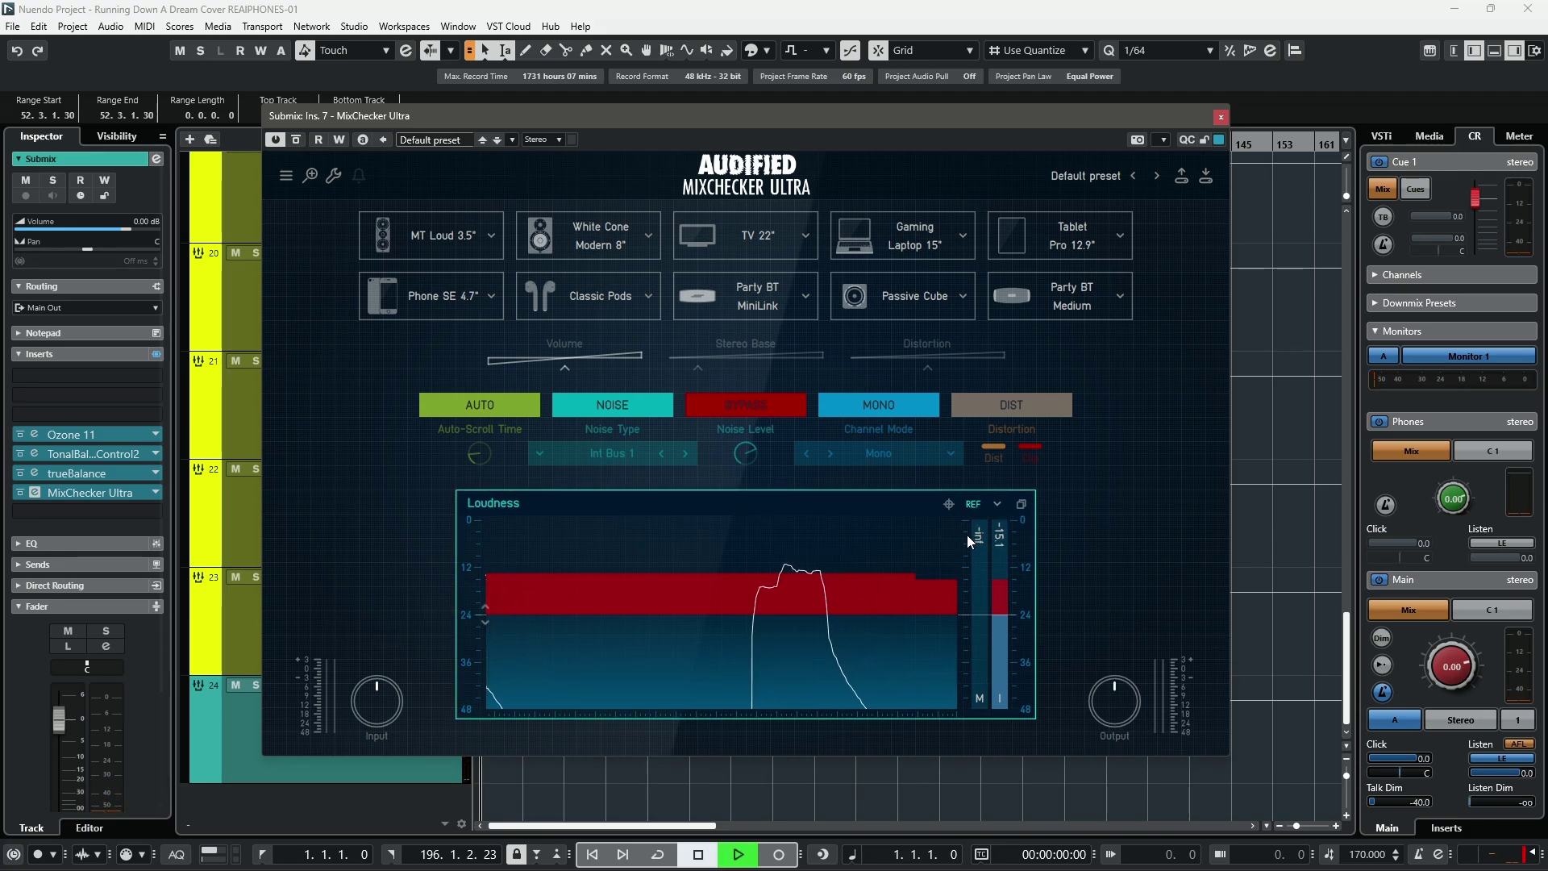
click(1021, 504)
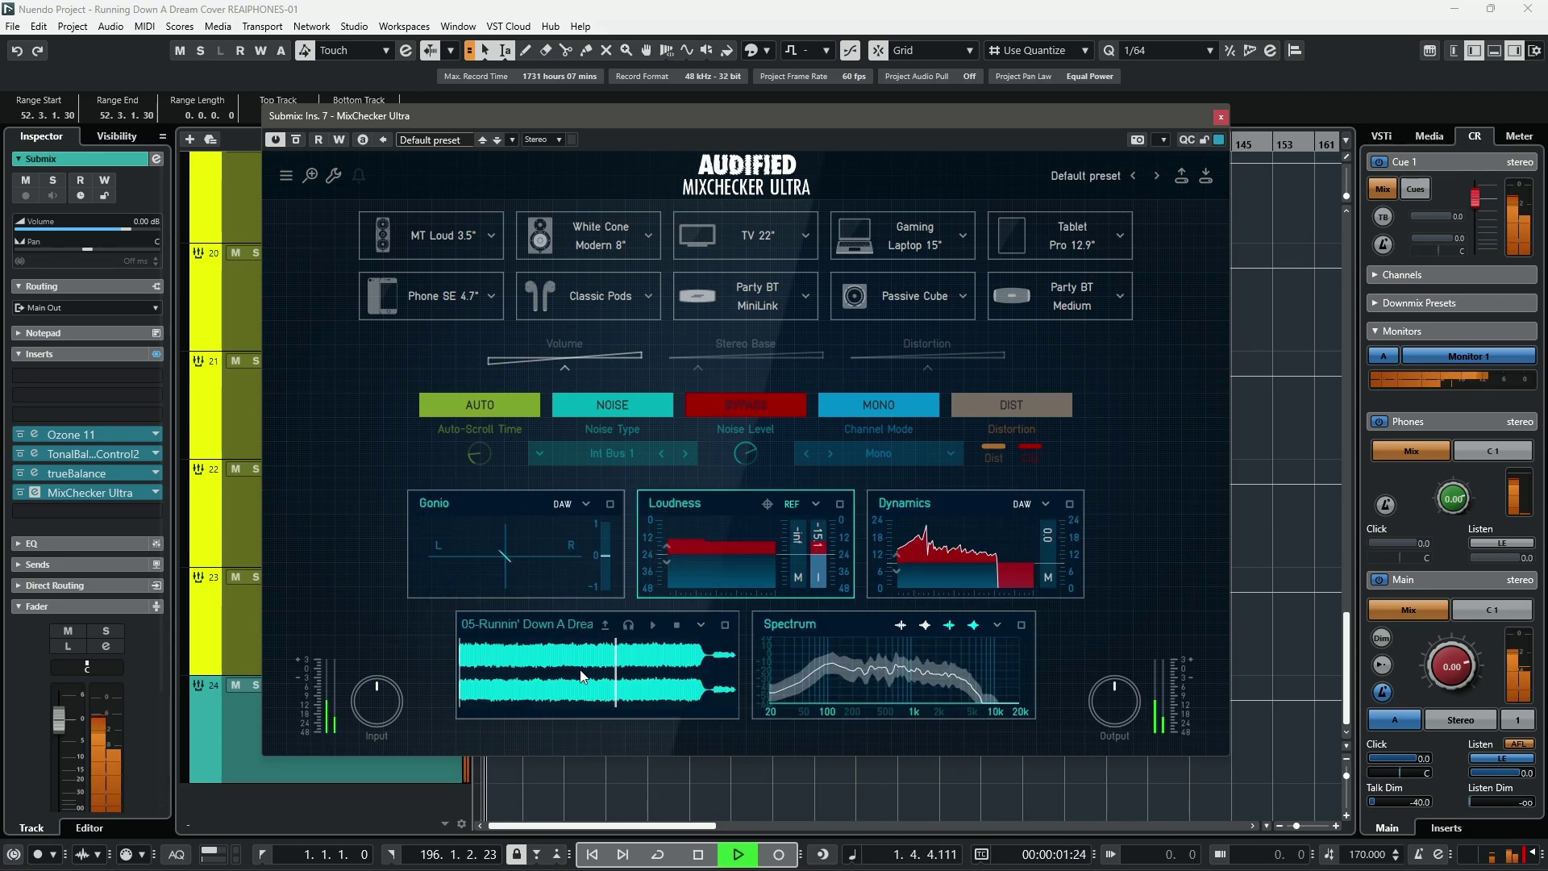
click(653, 625)
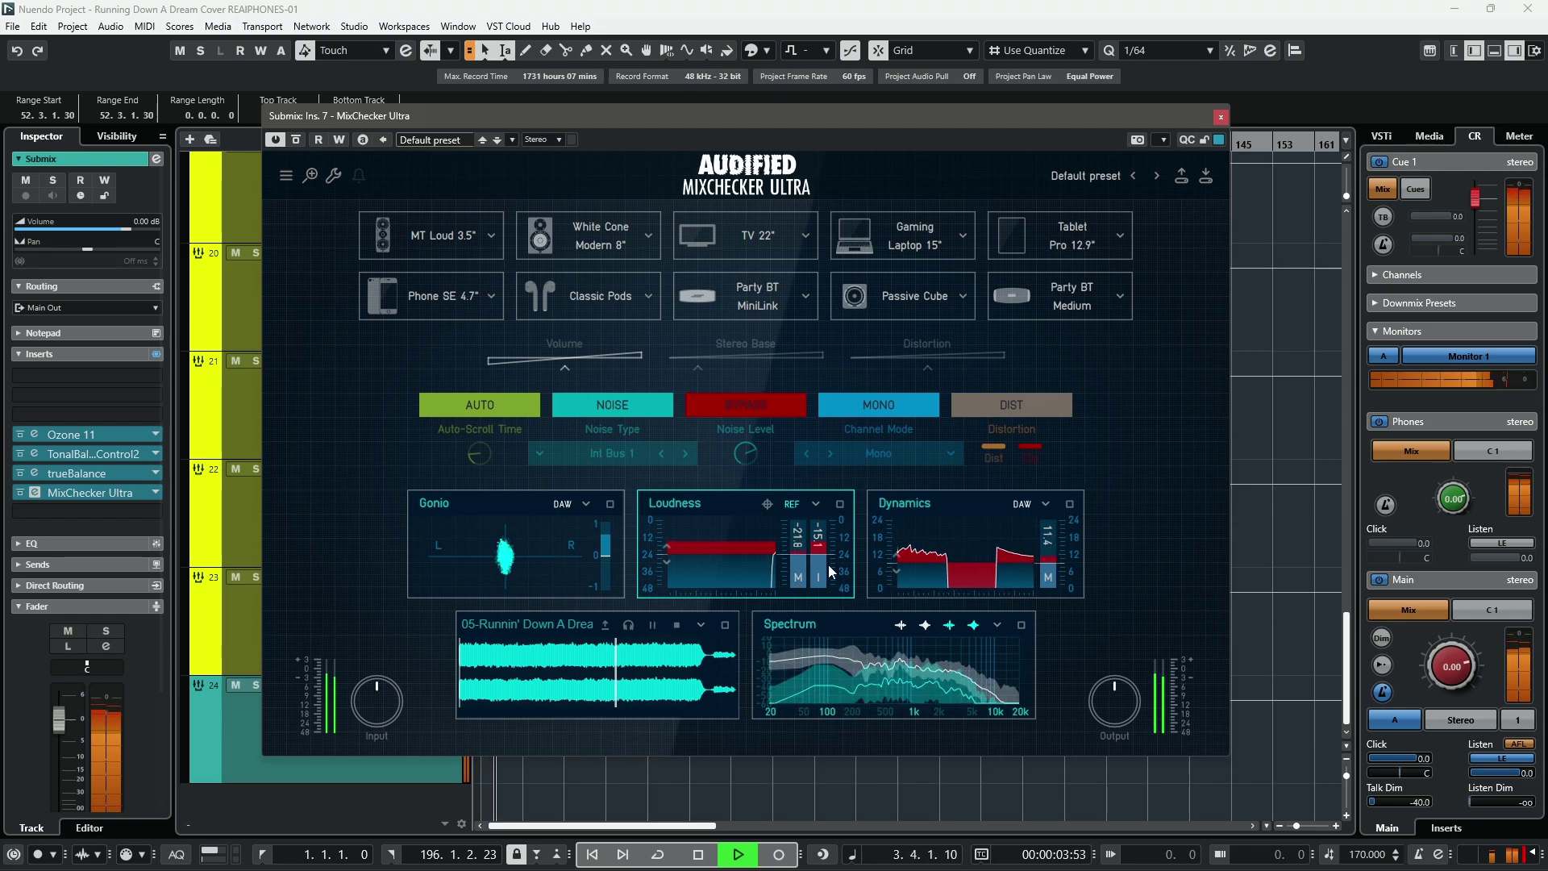
click(841, 503)
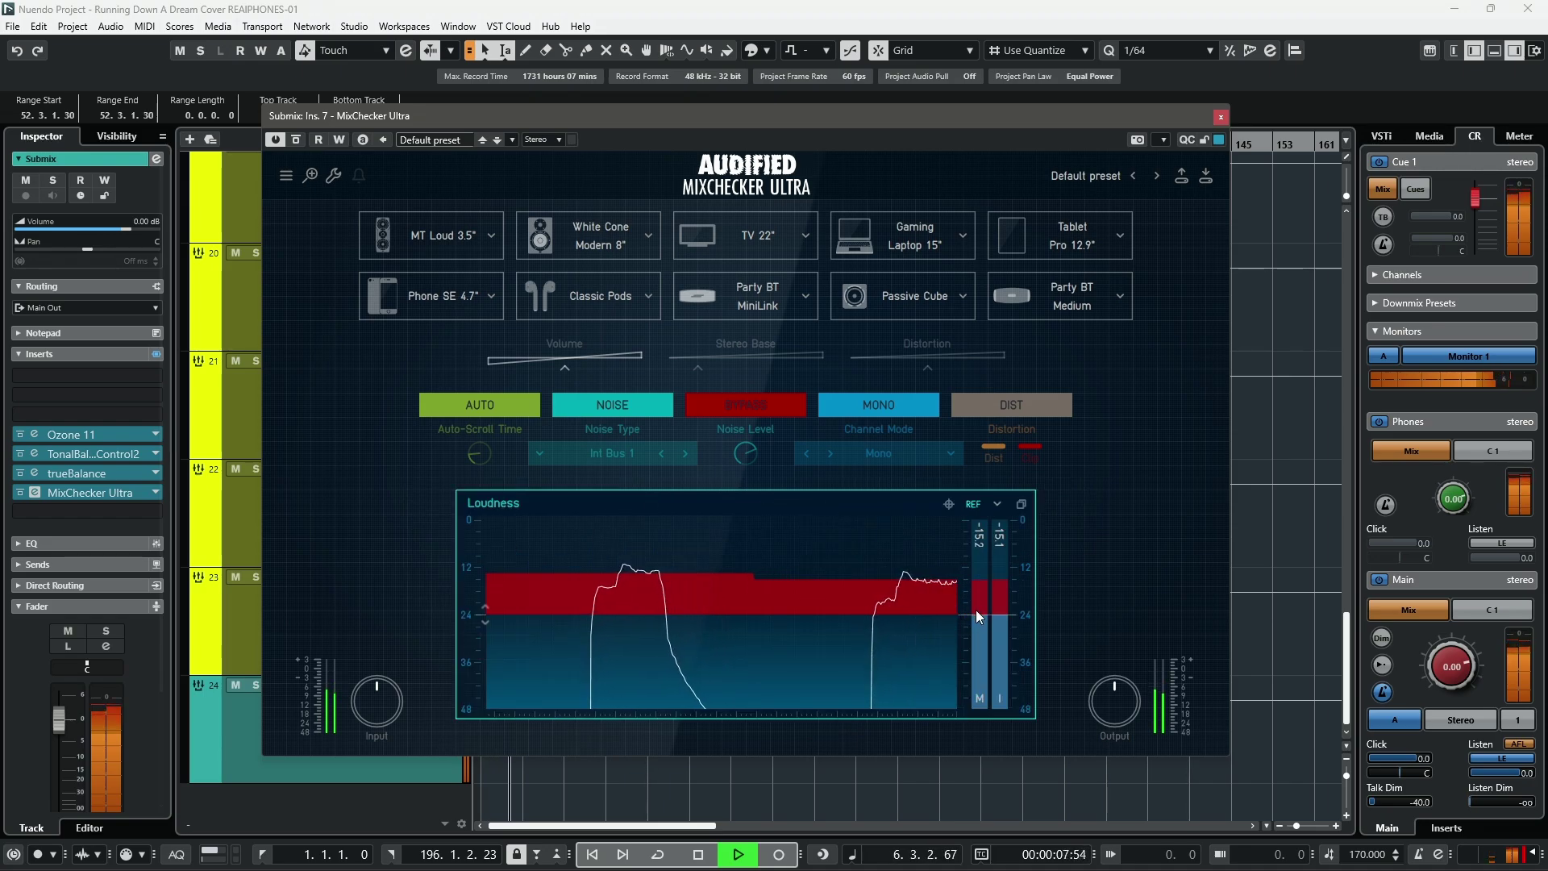
key(space)
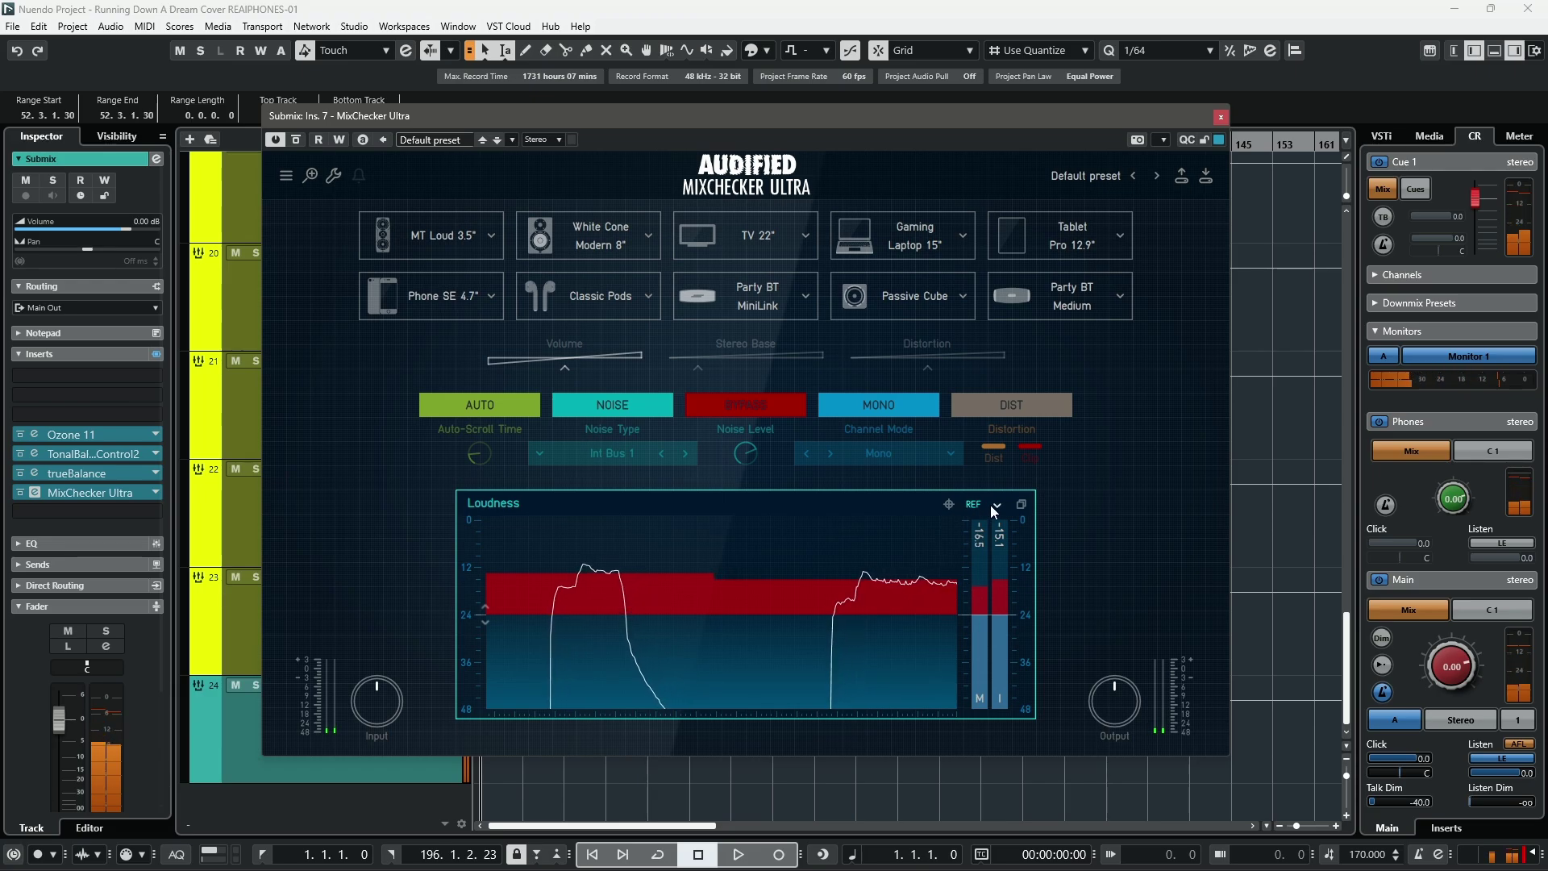
Step: Change the loudness target to Music Streaming
click(992, 506)
click(991, 503)
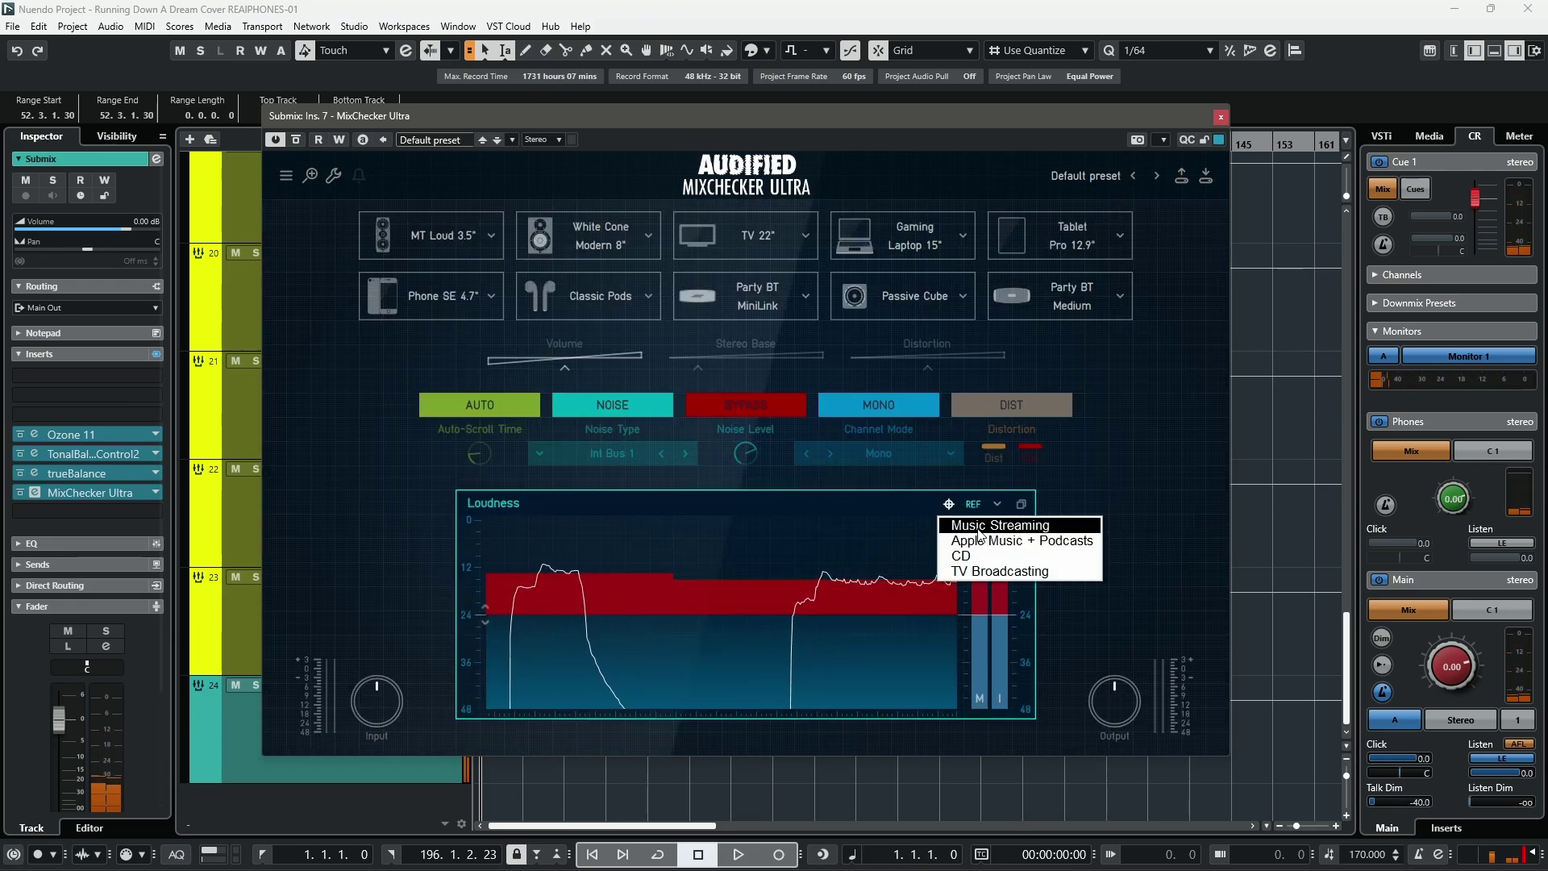
click(979, 528)
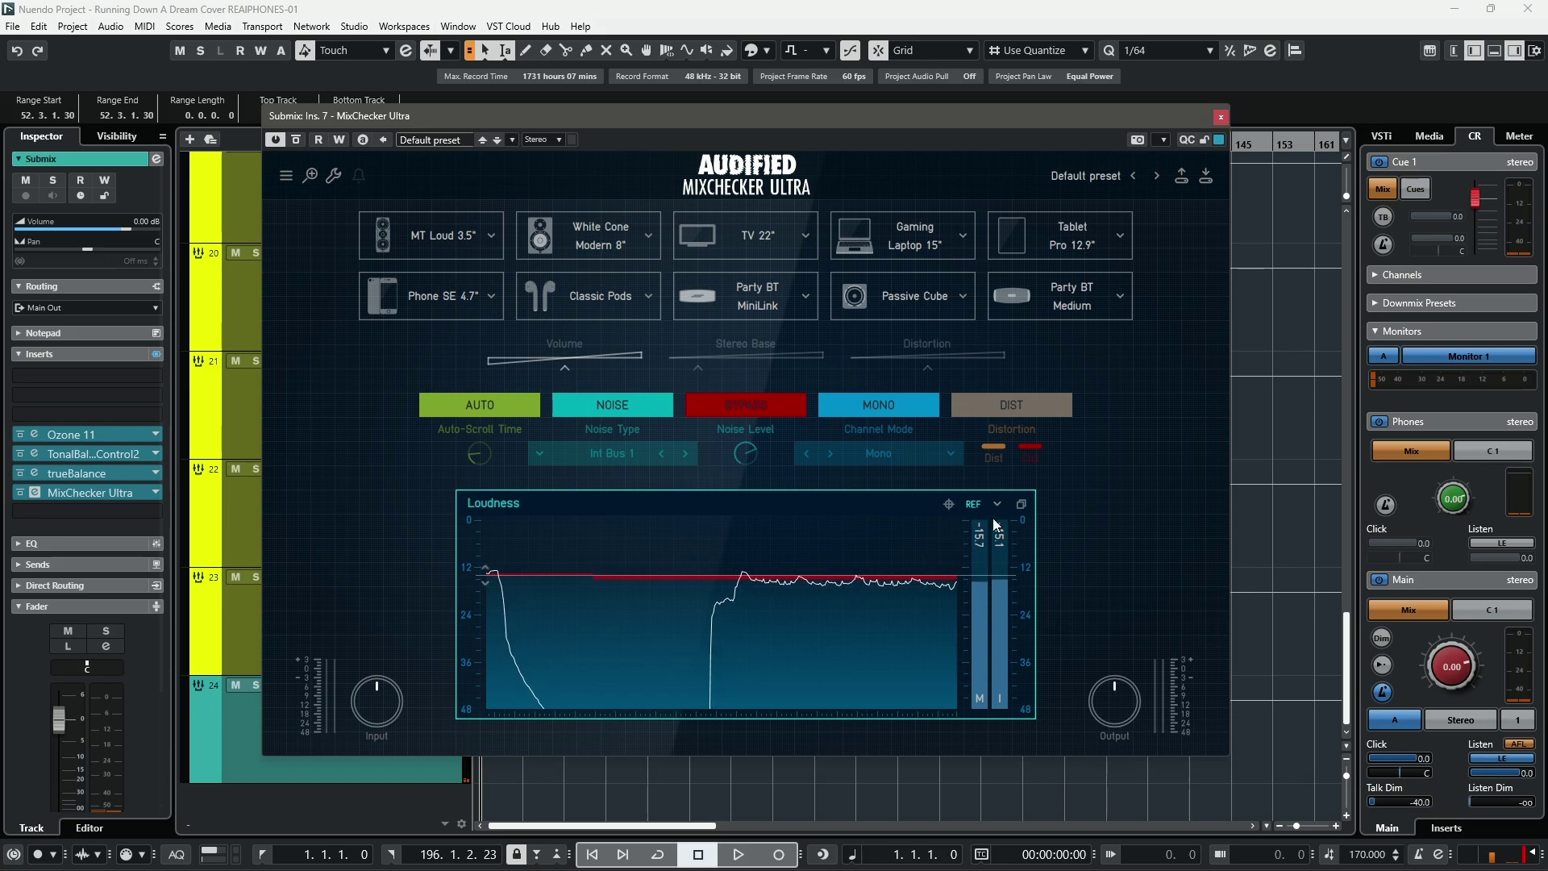
Step: Toggle Loudness between mix and reference during playback, ending on DAW, then restore the overview
click(975, 504)
key(space)
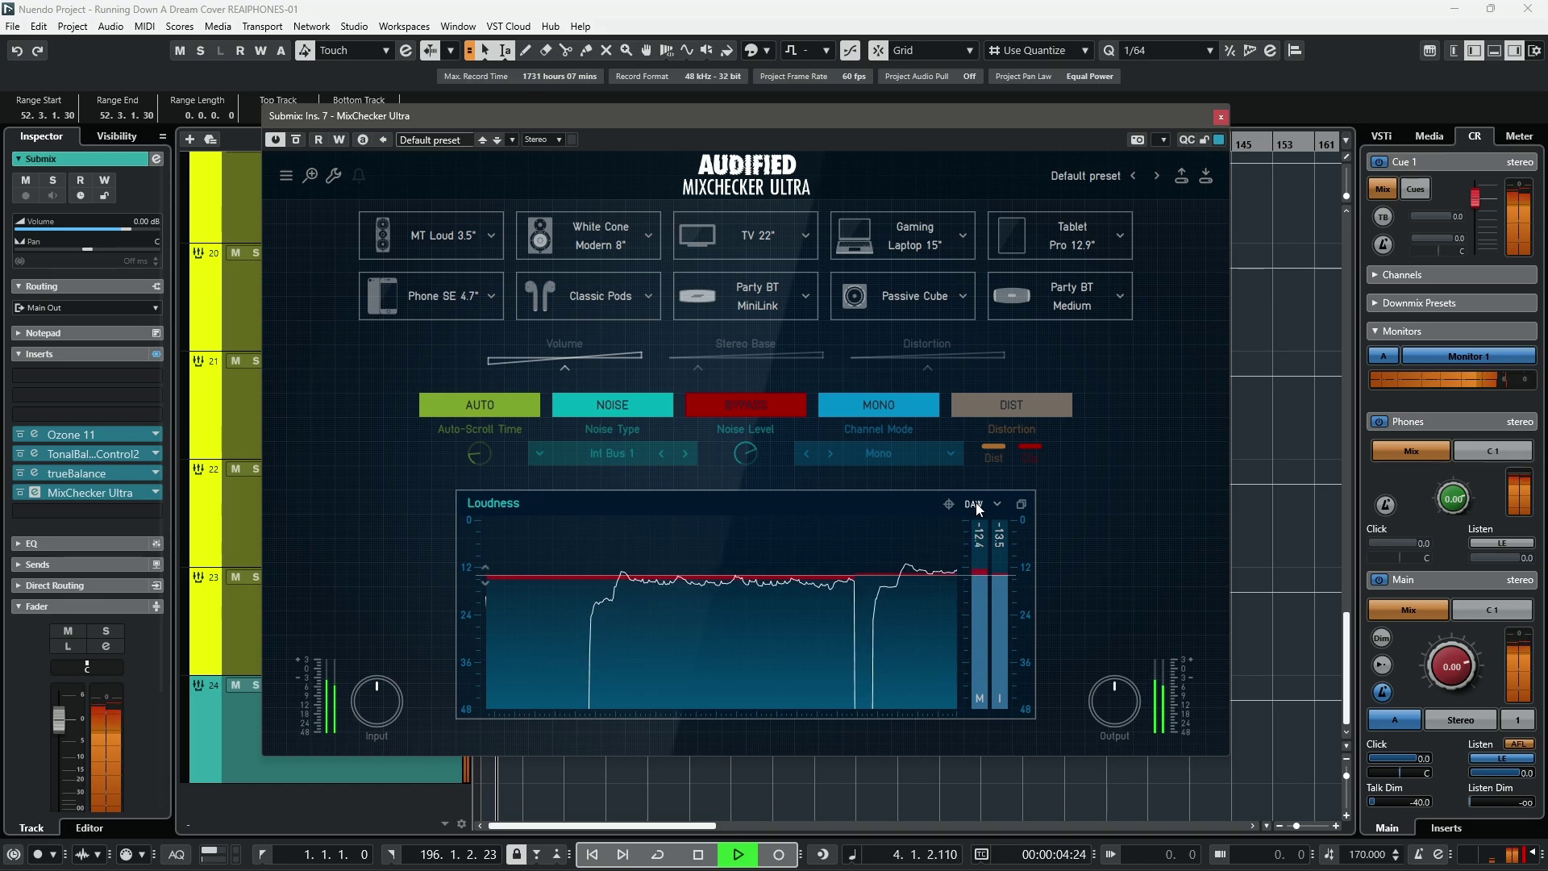
click(976, 503)
click(976, 501)
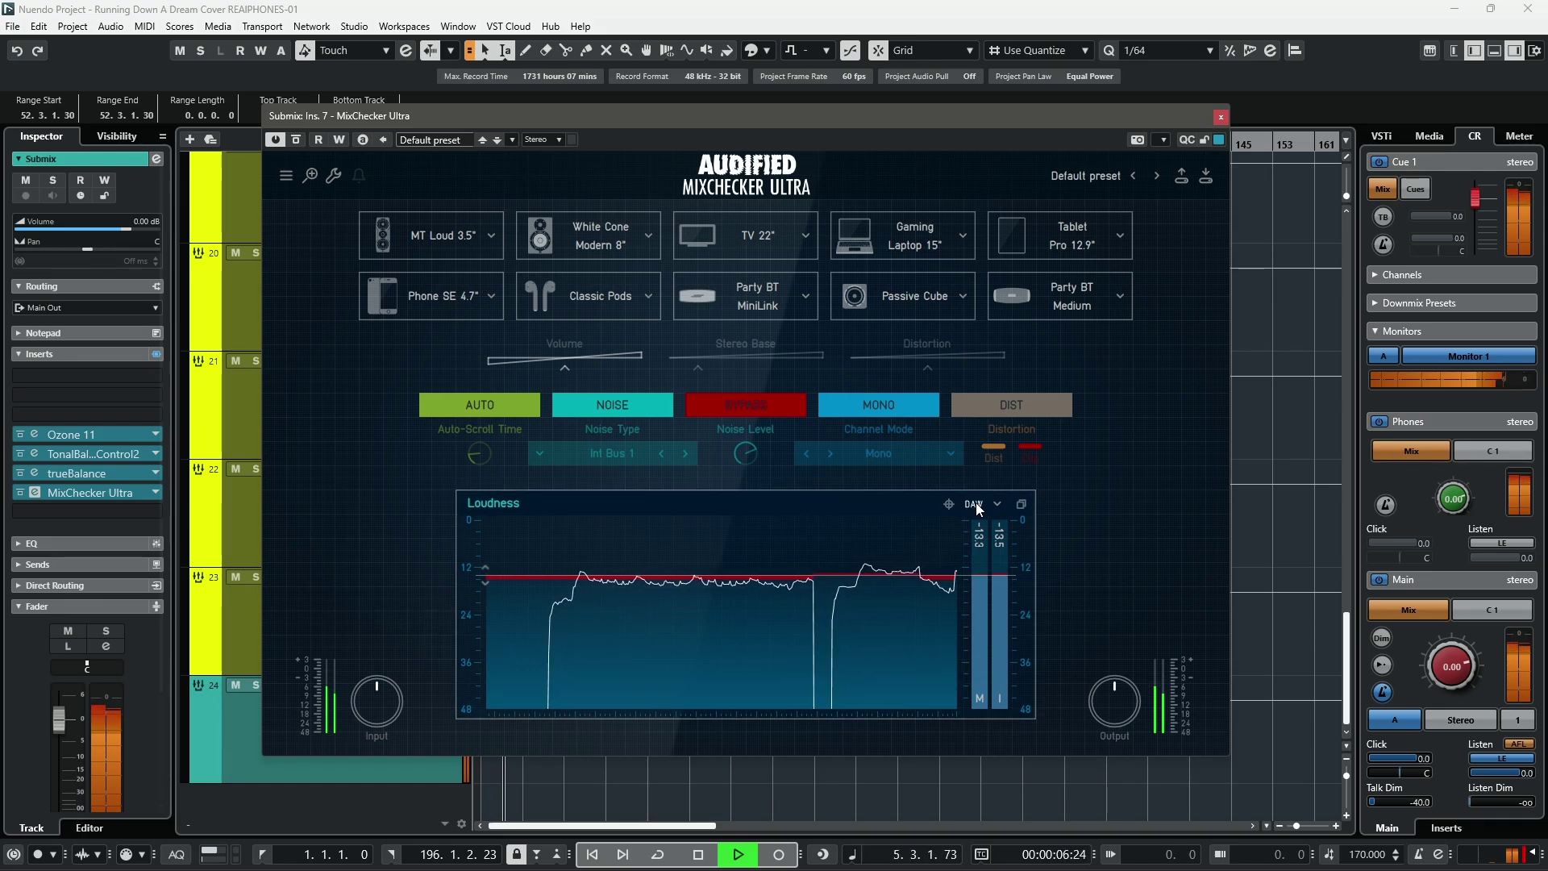
key(space)
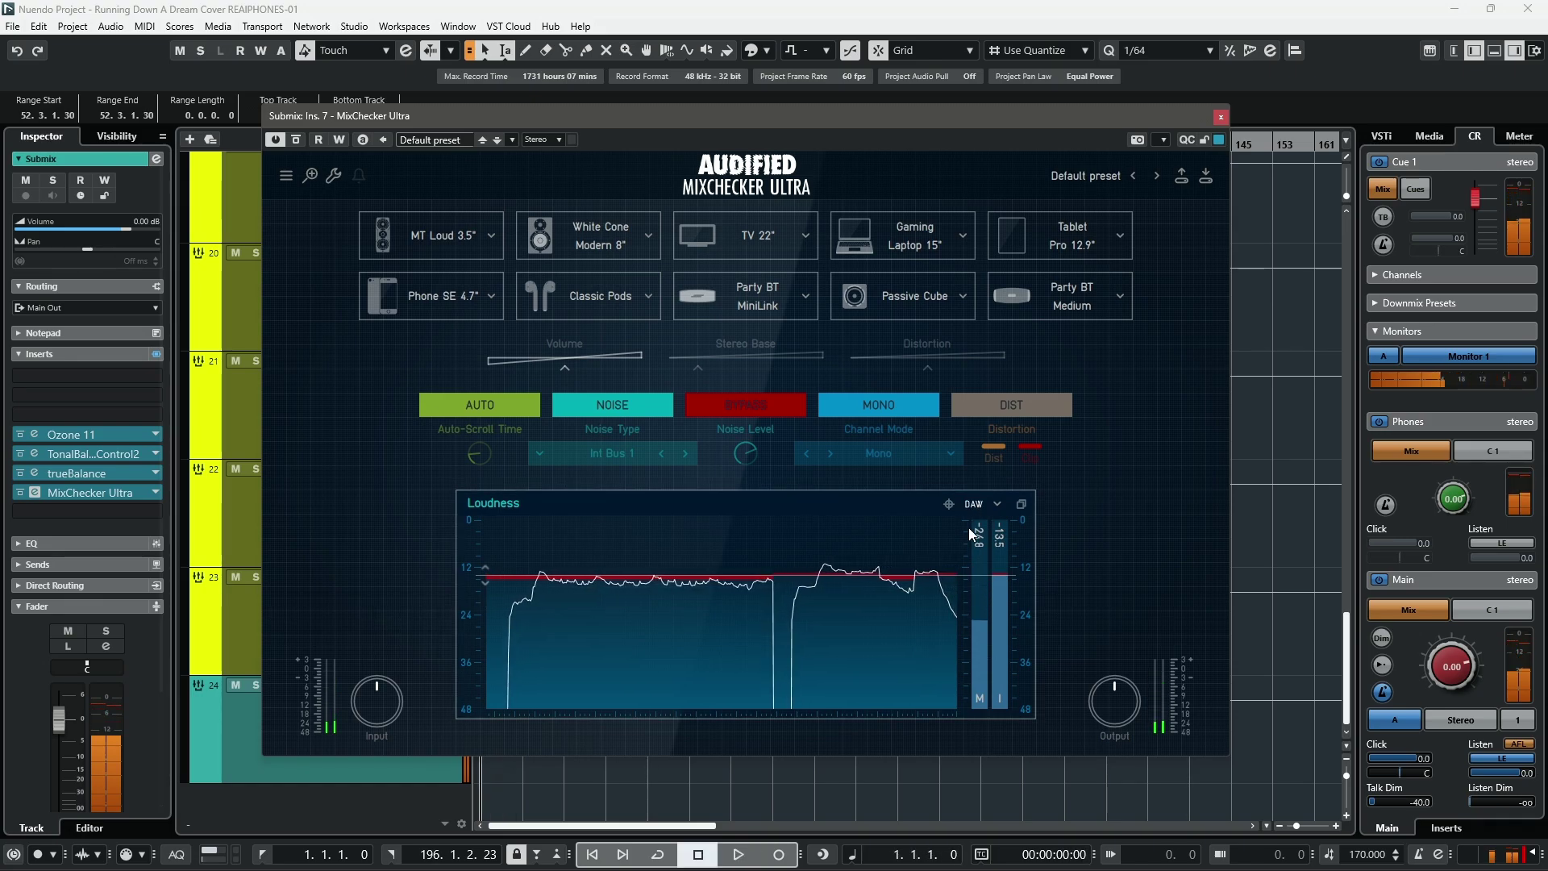
click(1023, 506)
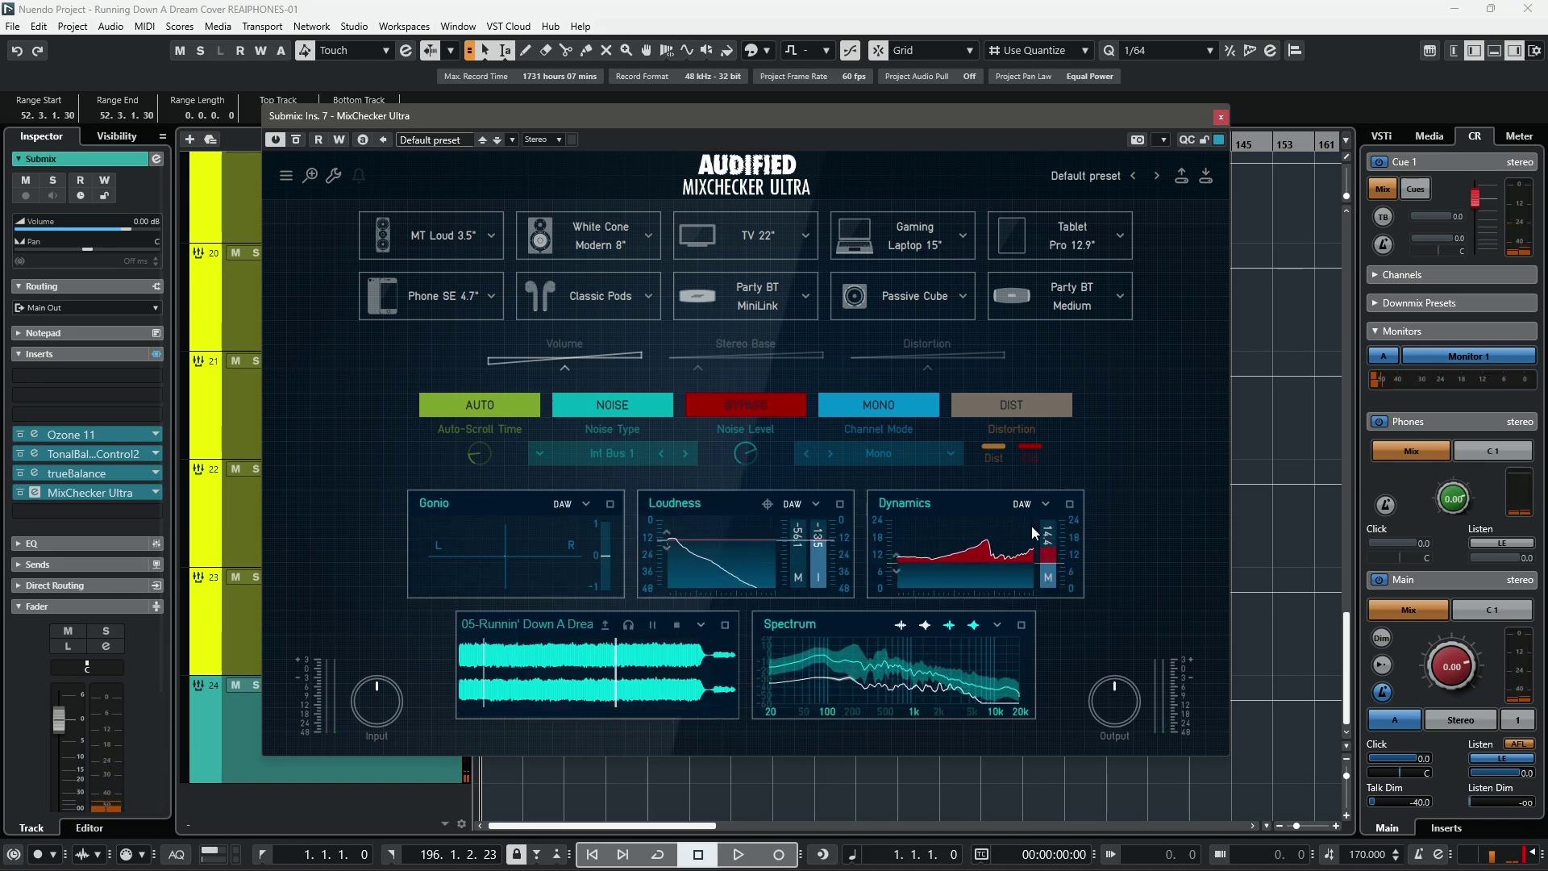
click(1046, 504)
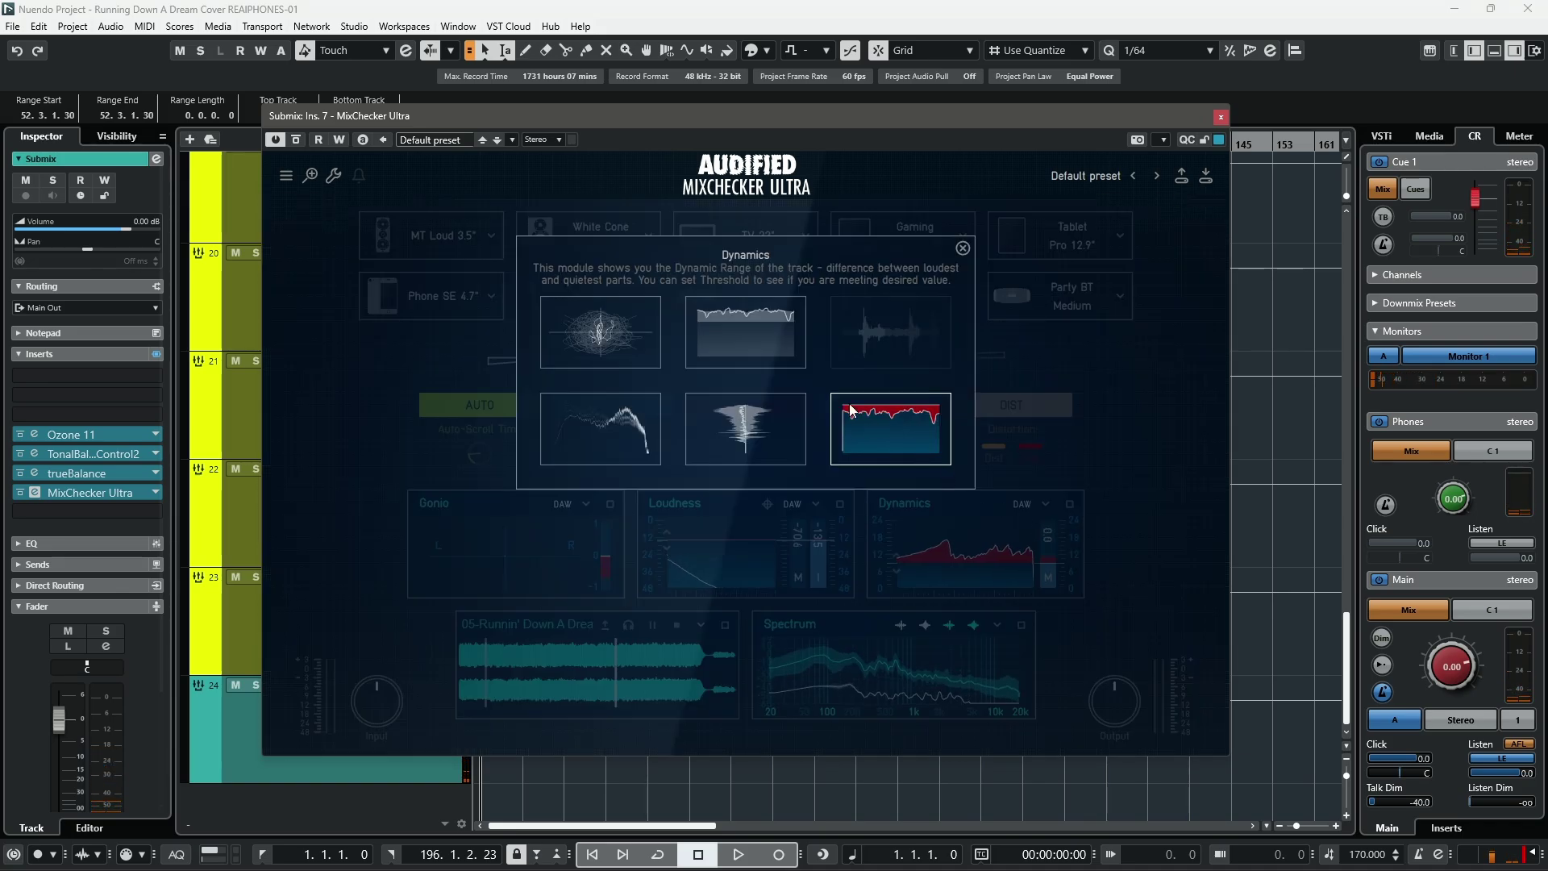
click(1005, 315)
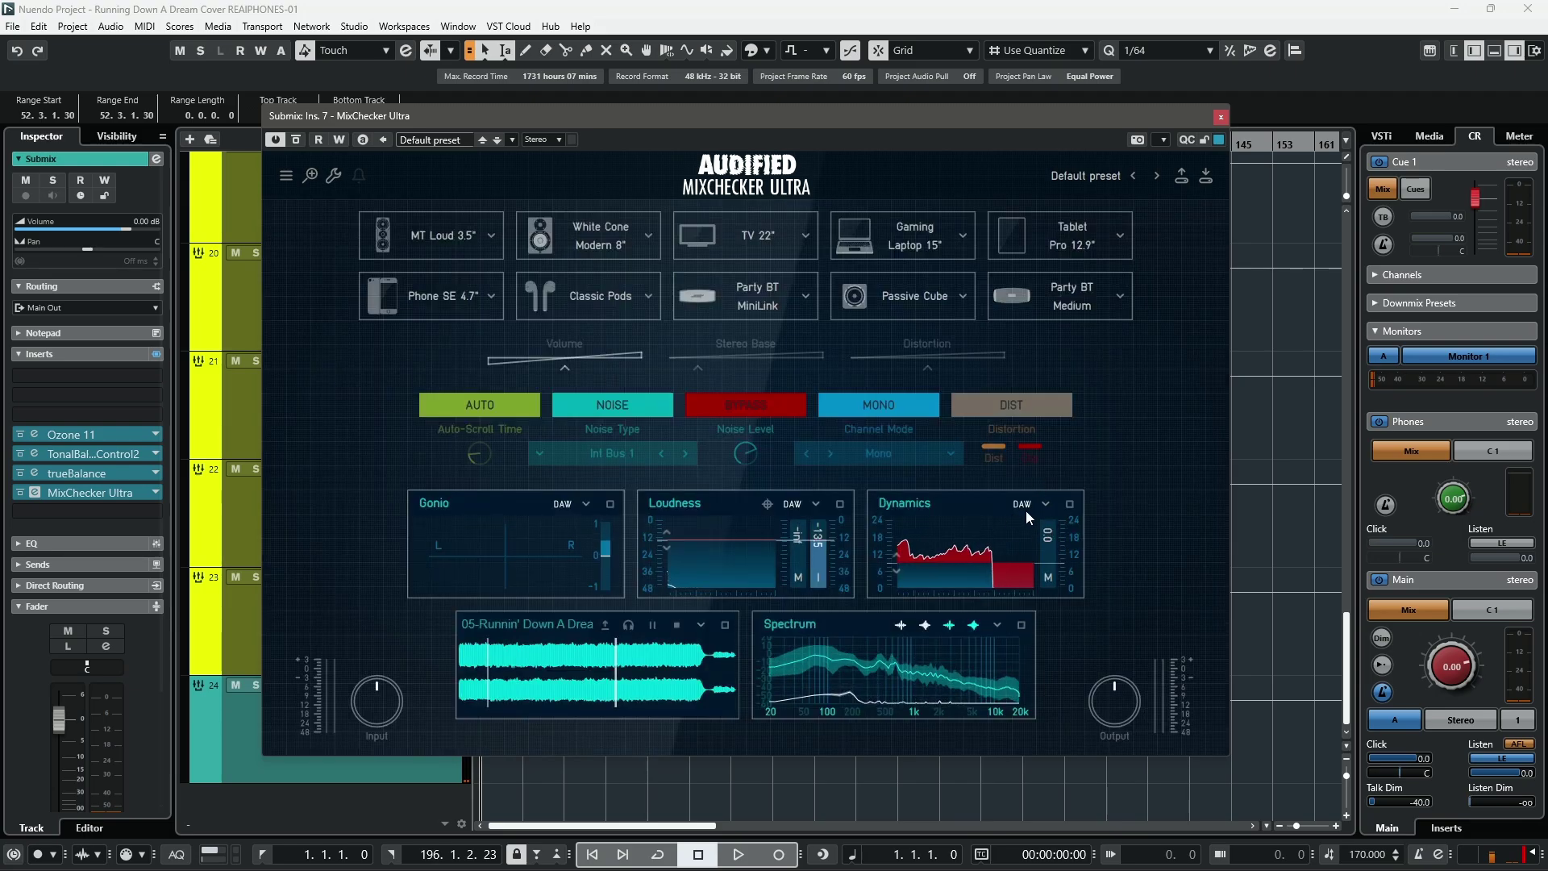
click(1069, 504)
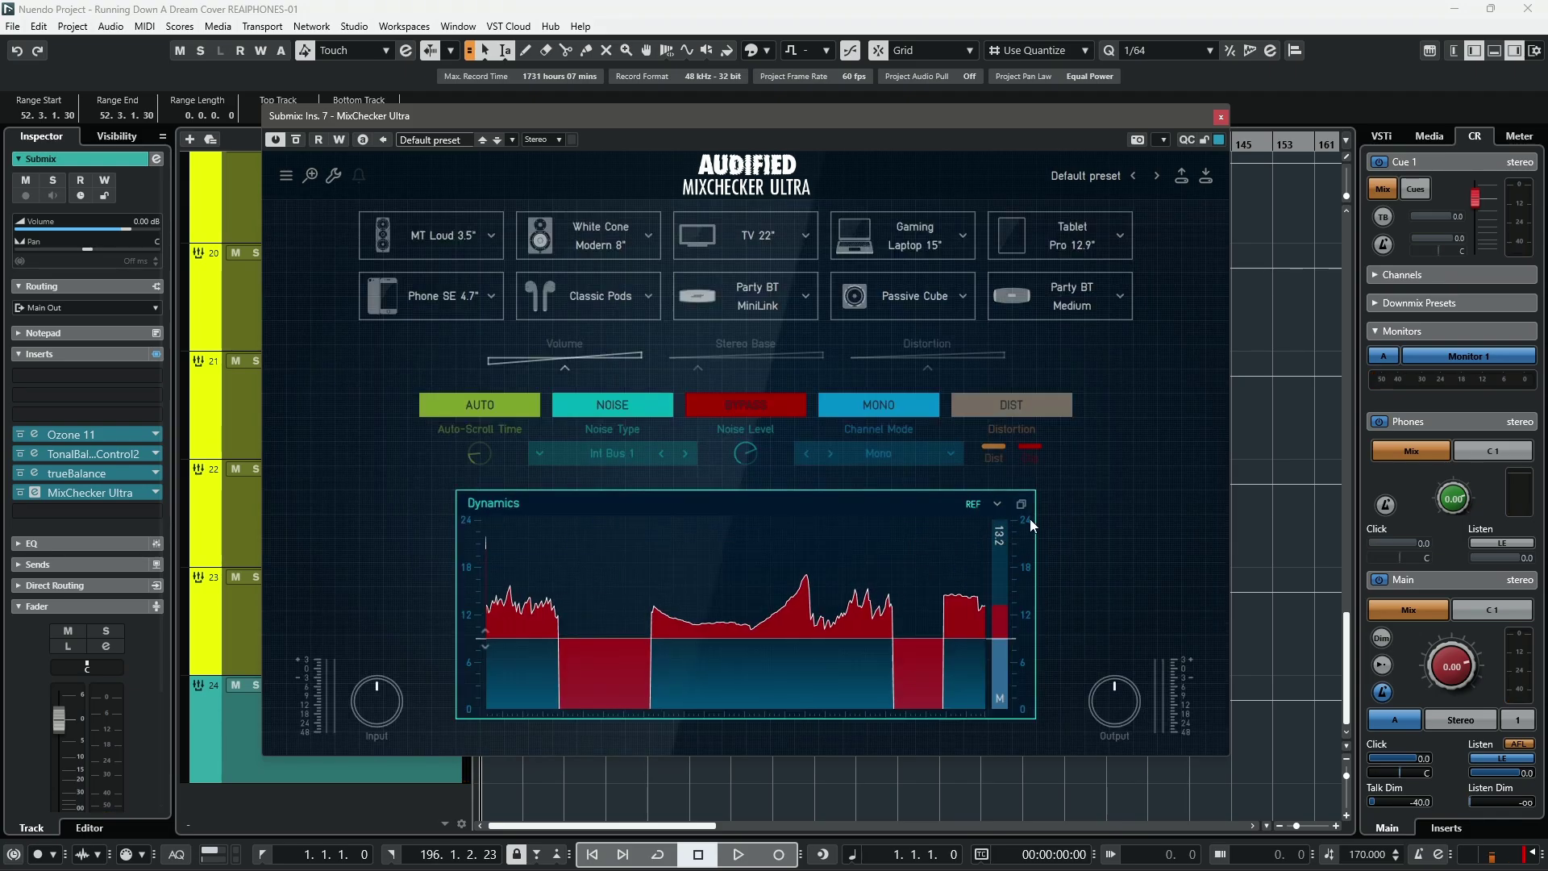
click(973, 503)
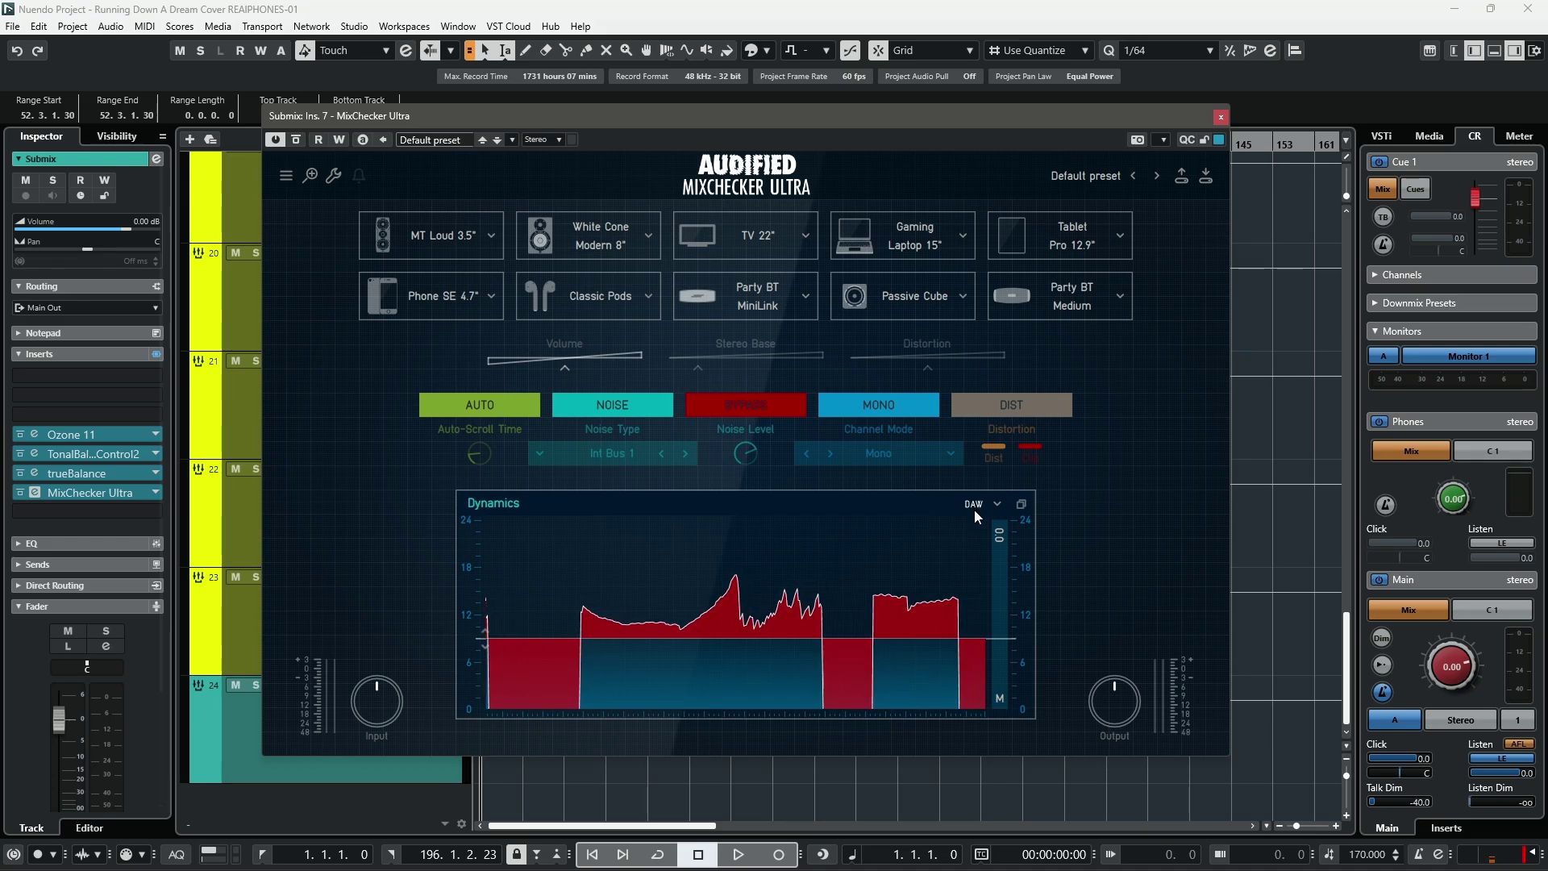
click(976, 504)
key(space)
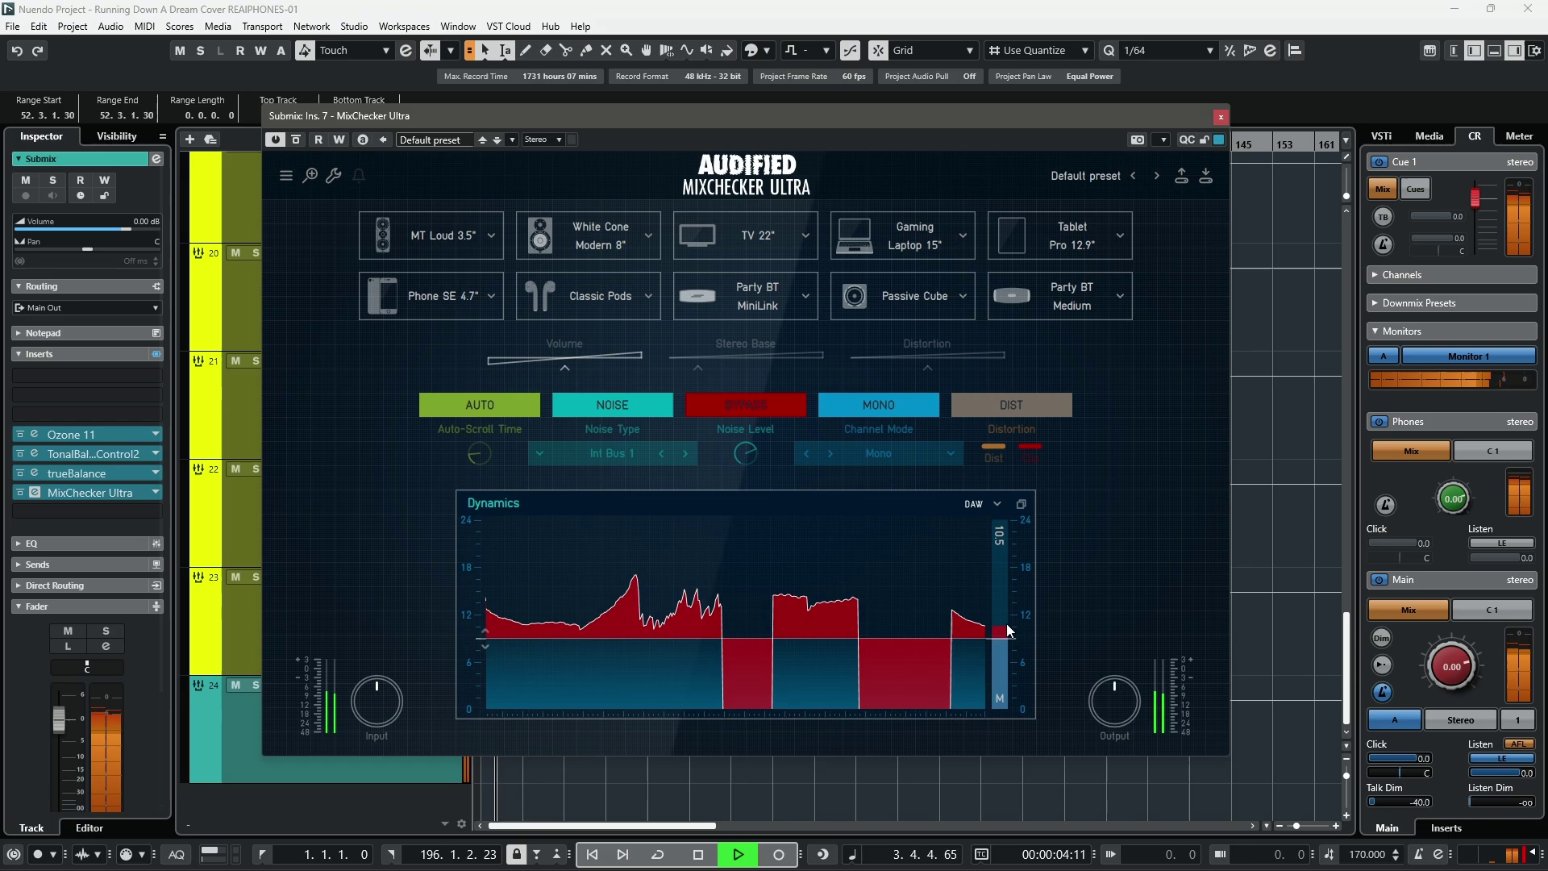
click(975, 504)
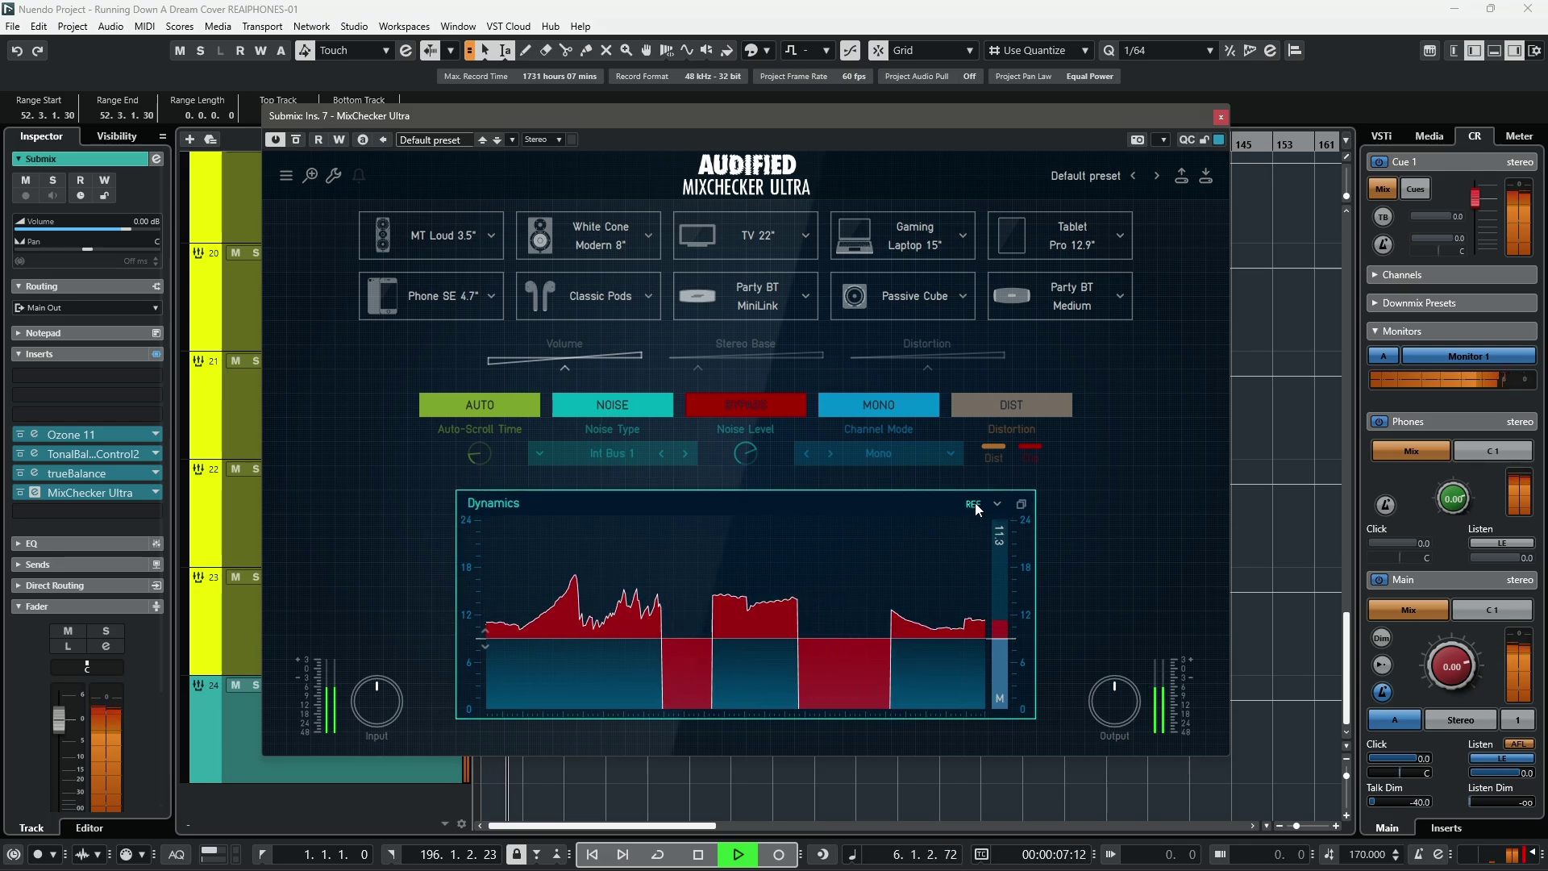
click(976, 505)
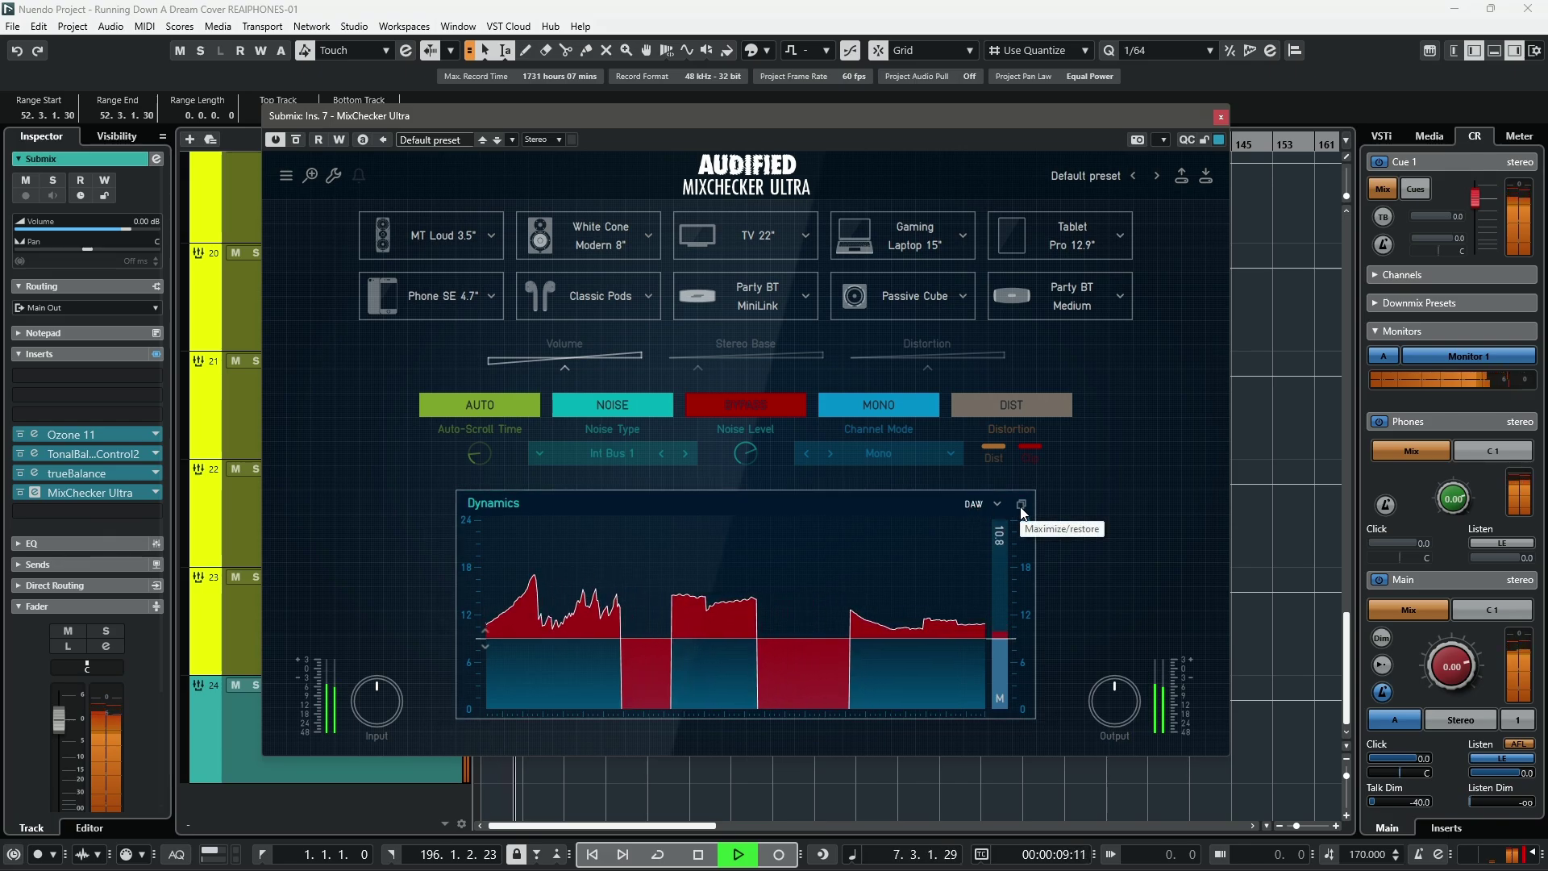
click(973, 504)
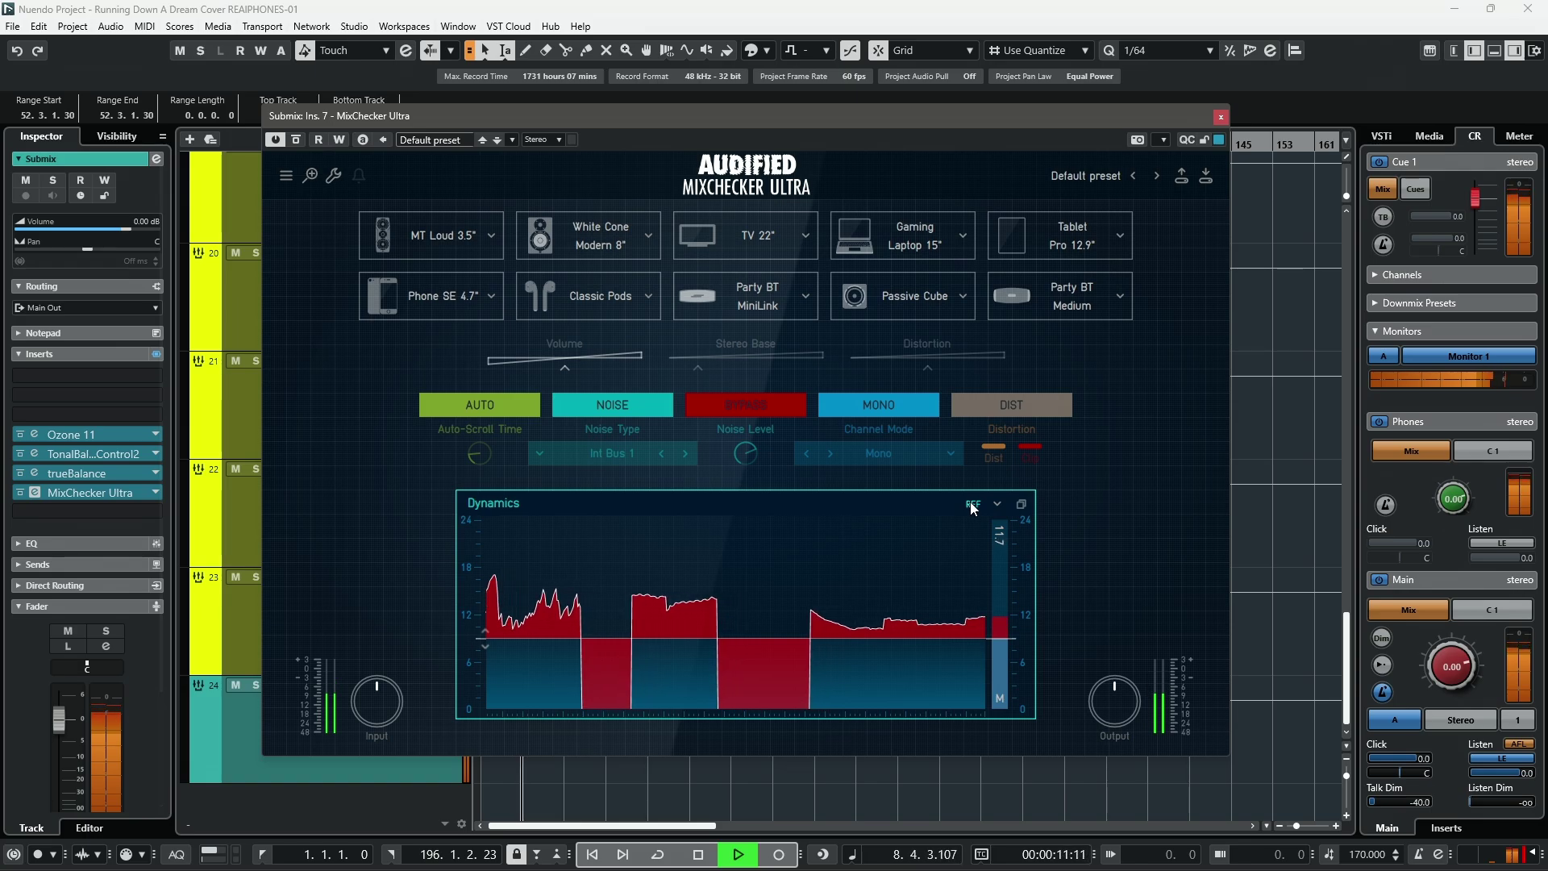
click(974, 505)
key(space)
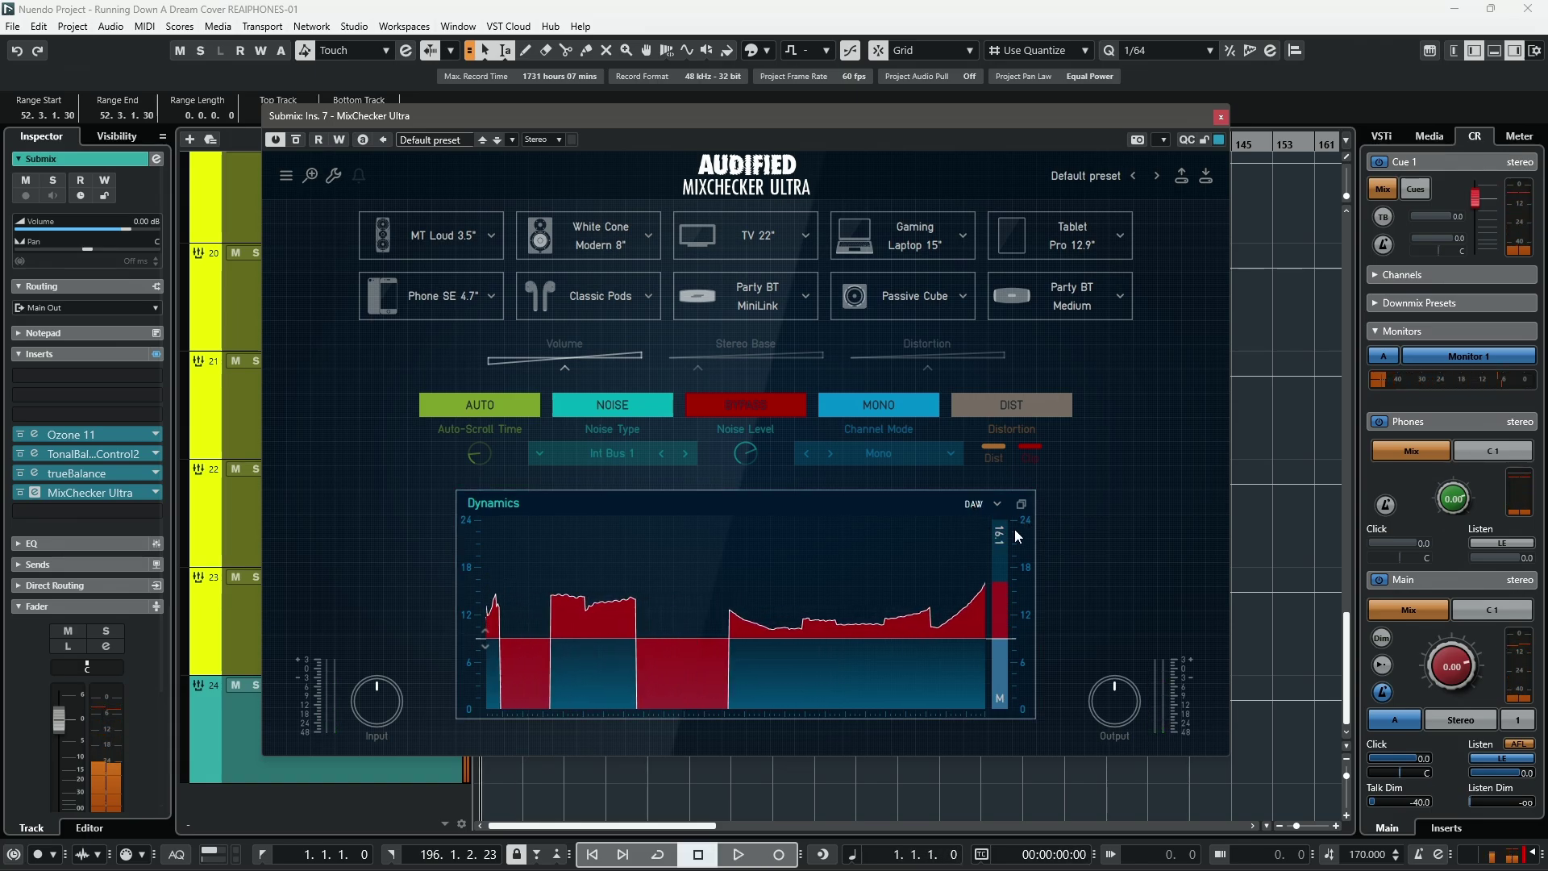
click(1021, 505)
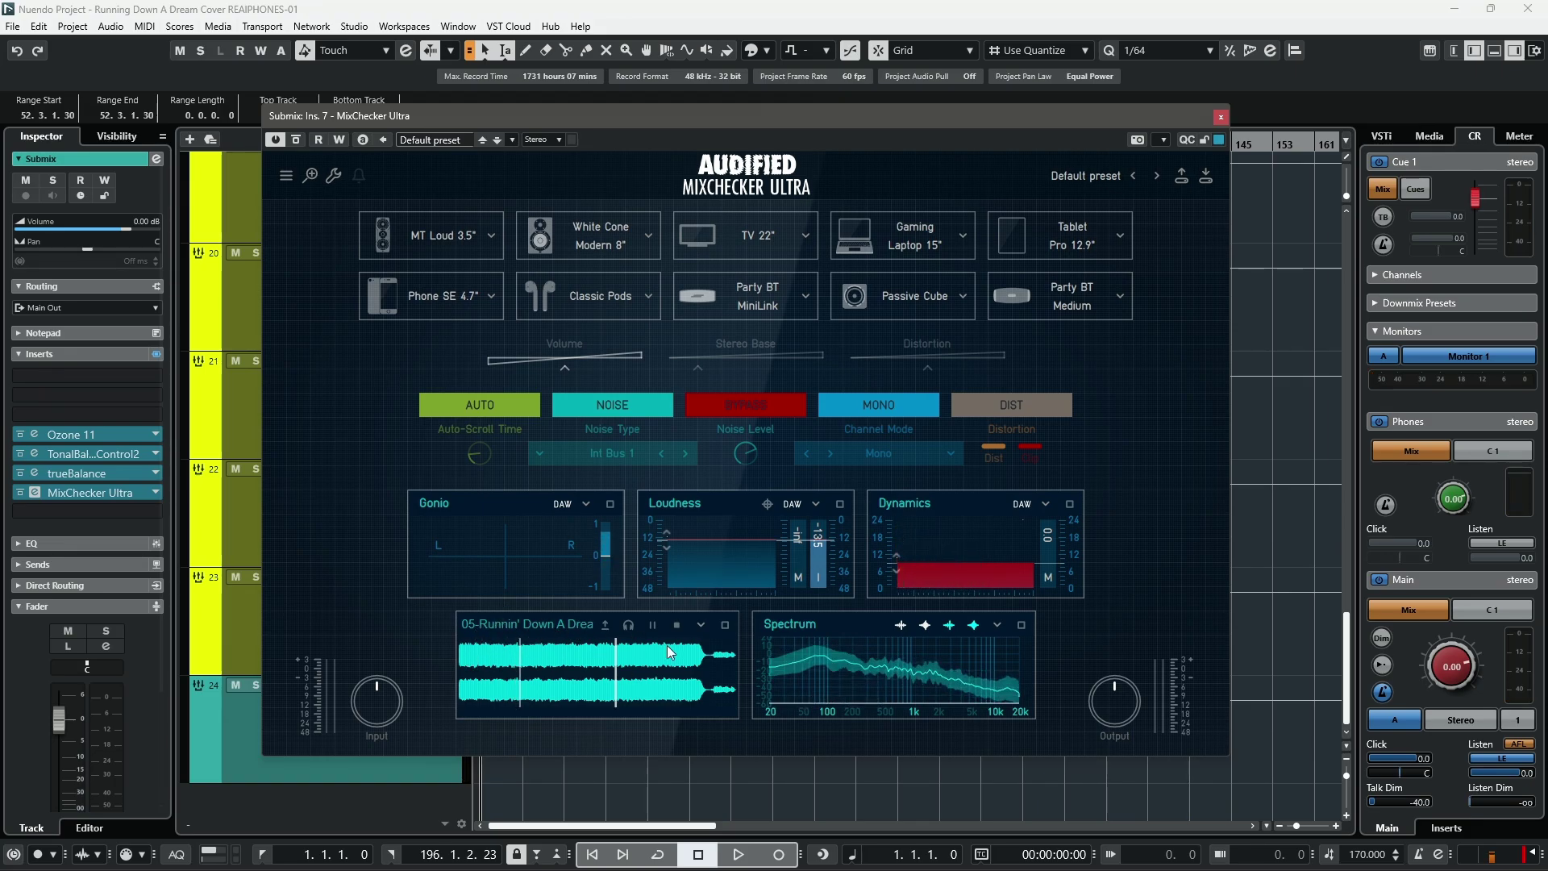
click(604, 625)
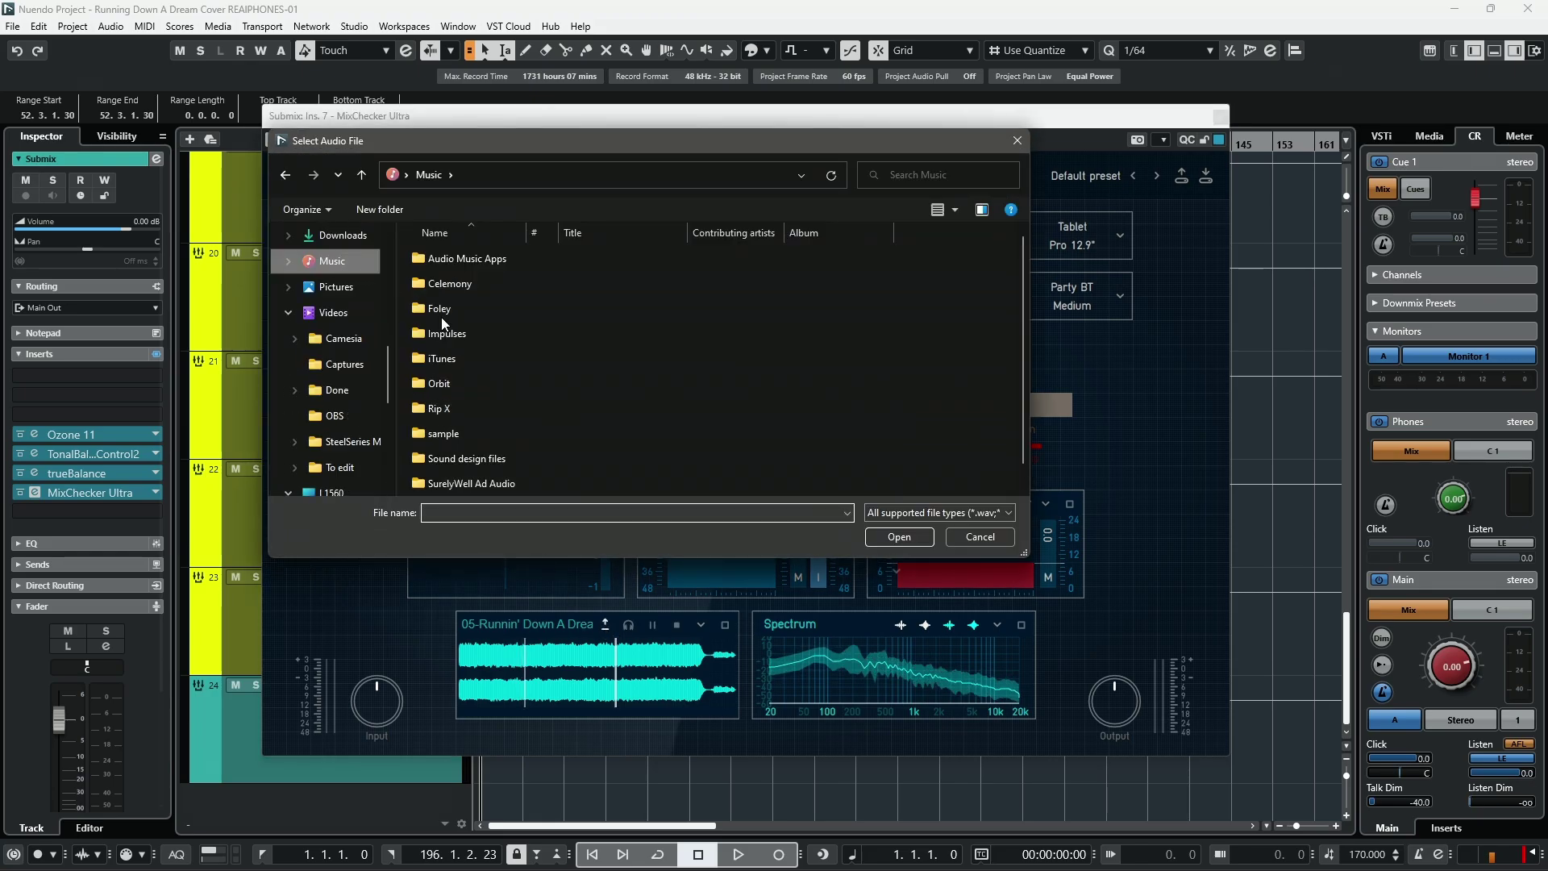
double_click(448, 484)
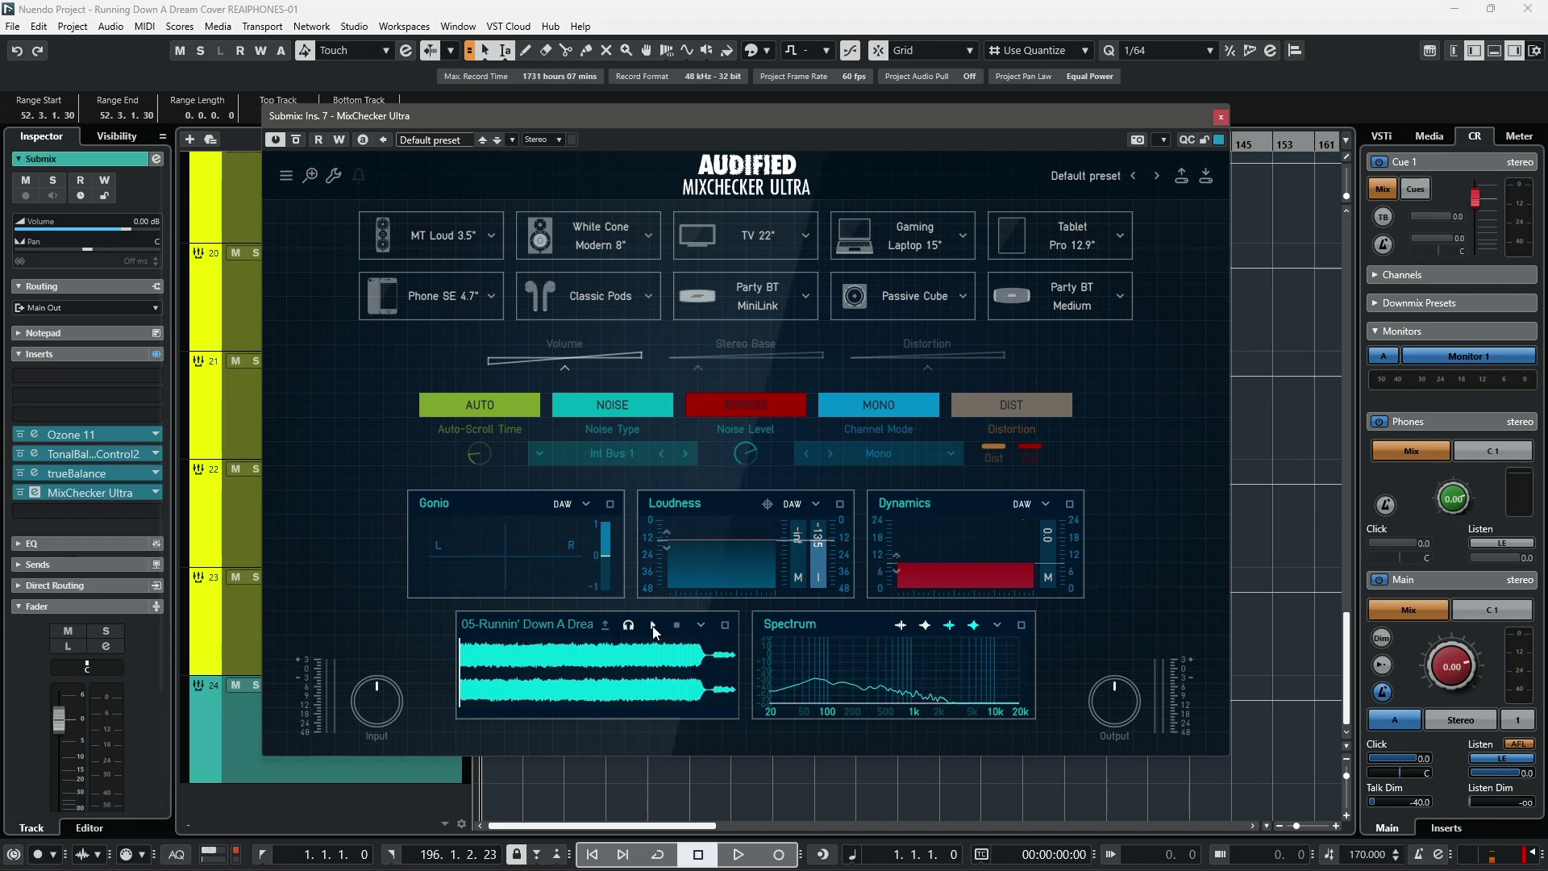
click(654, 625)
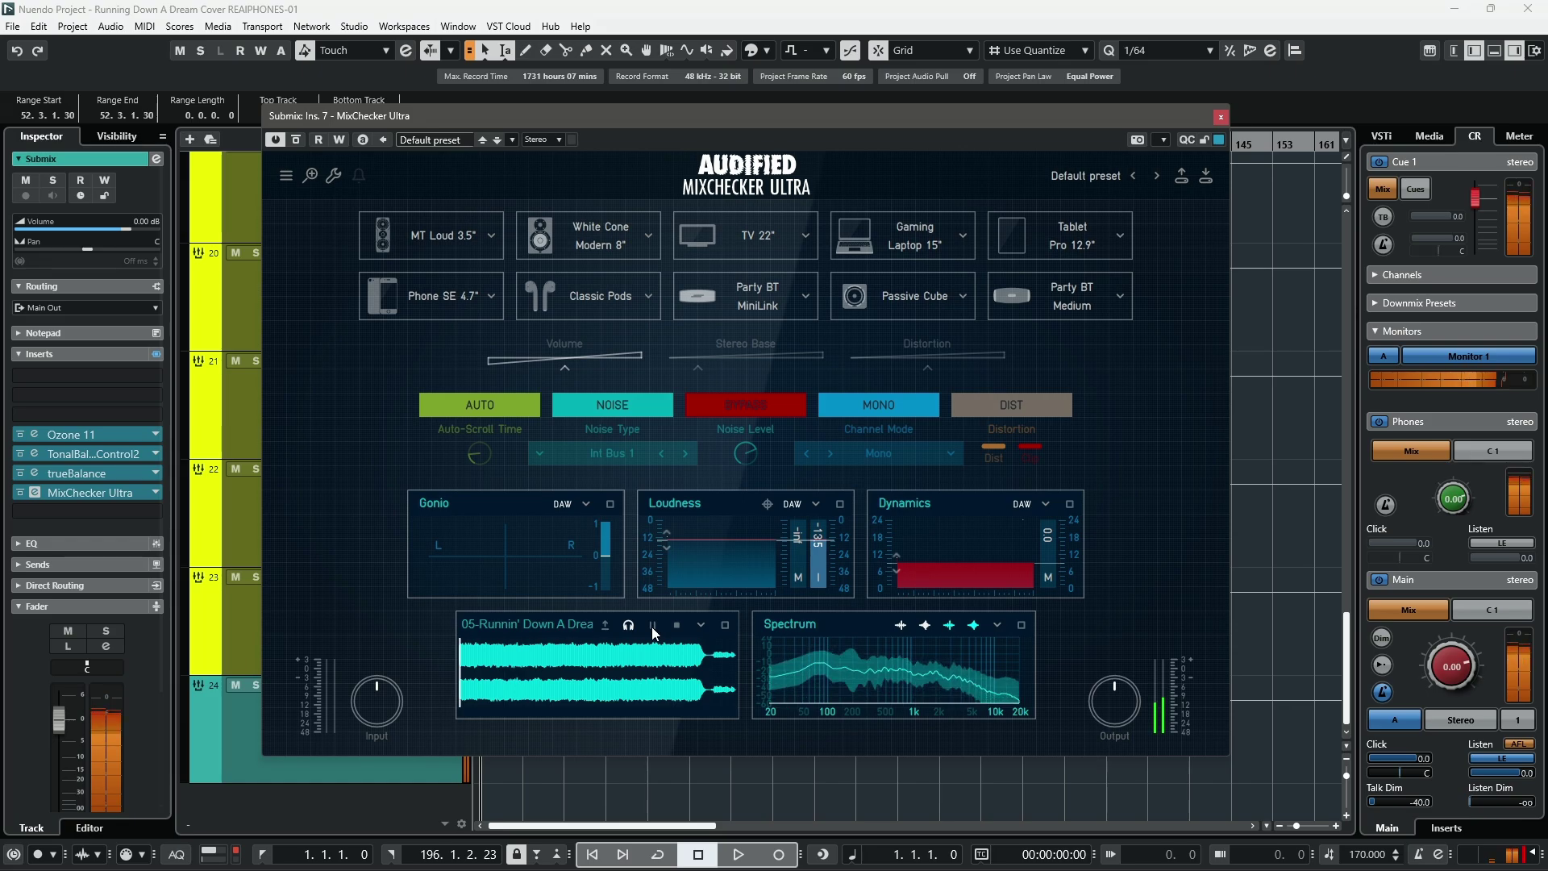
click(652, 626)
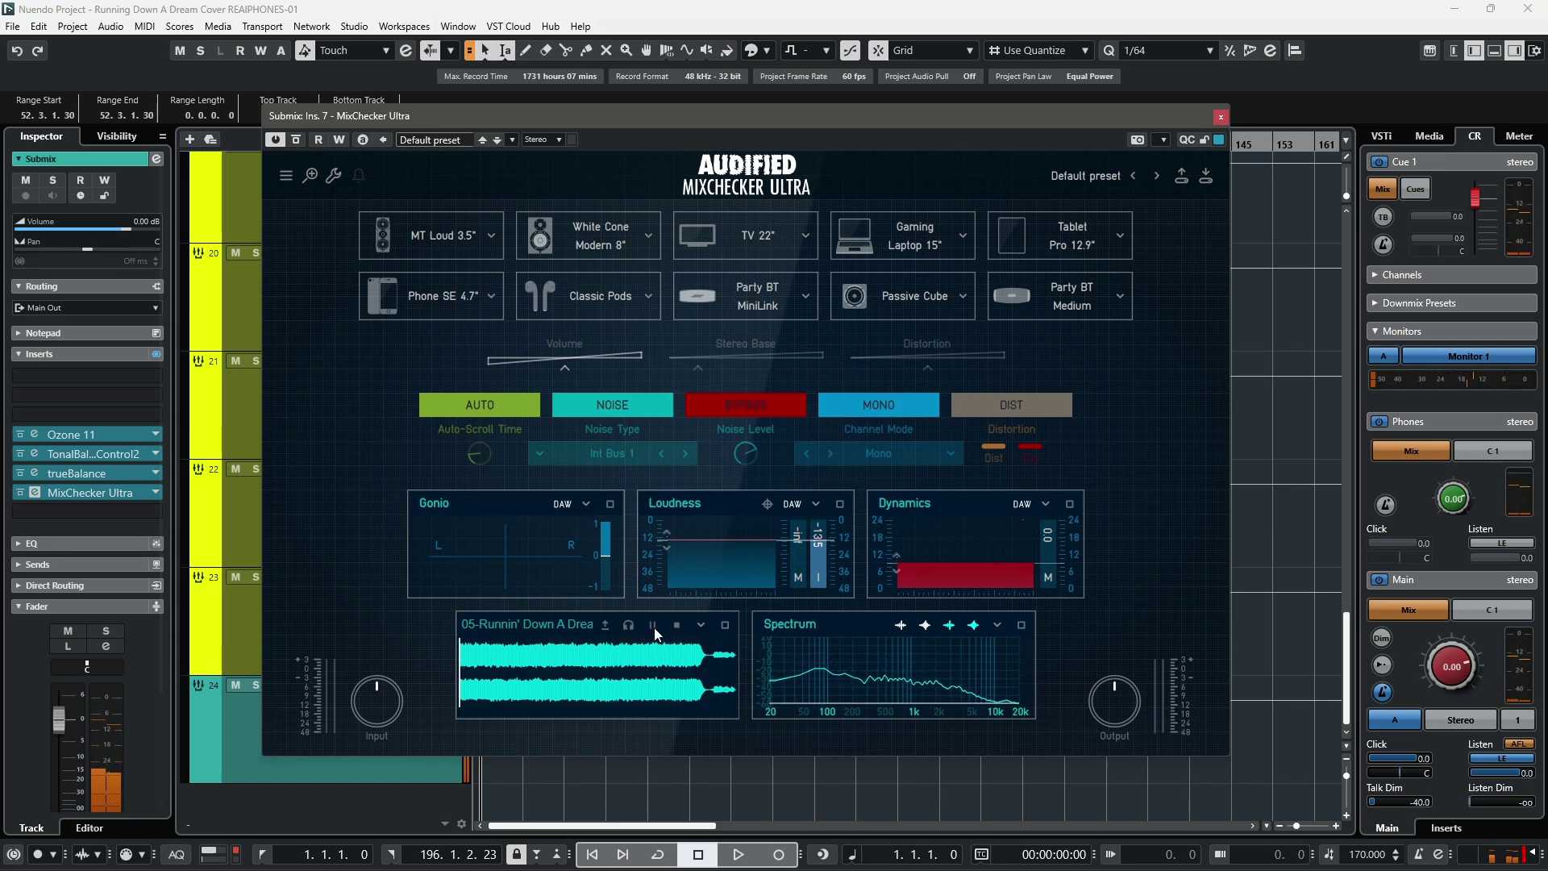
click(655, 627)
click(702, 626)
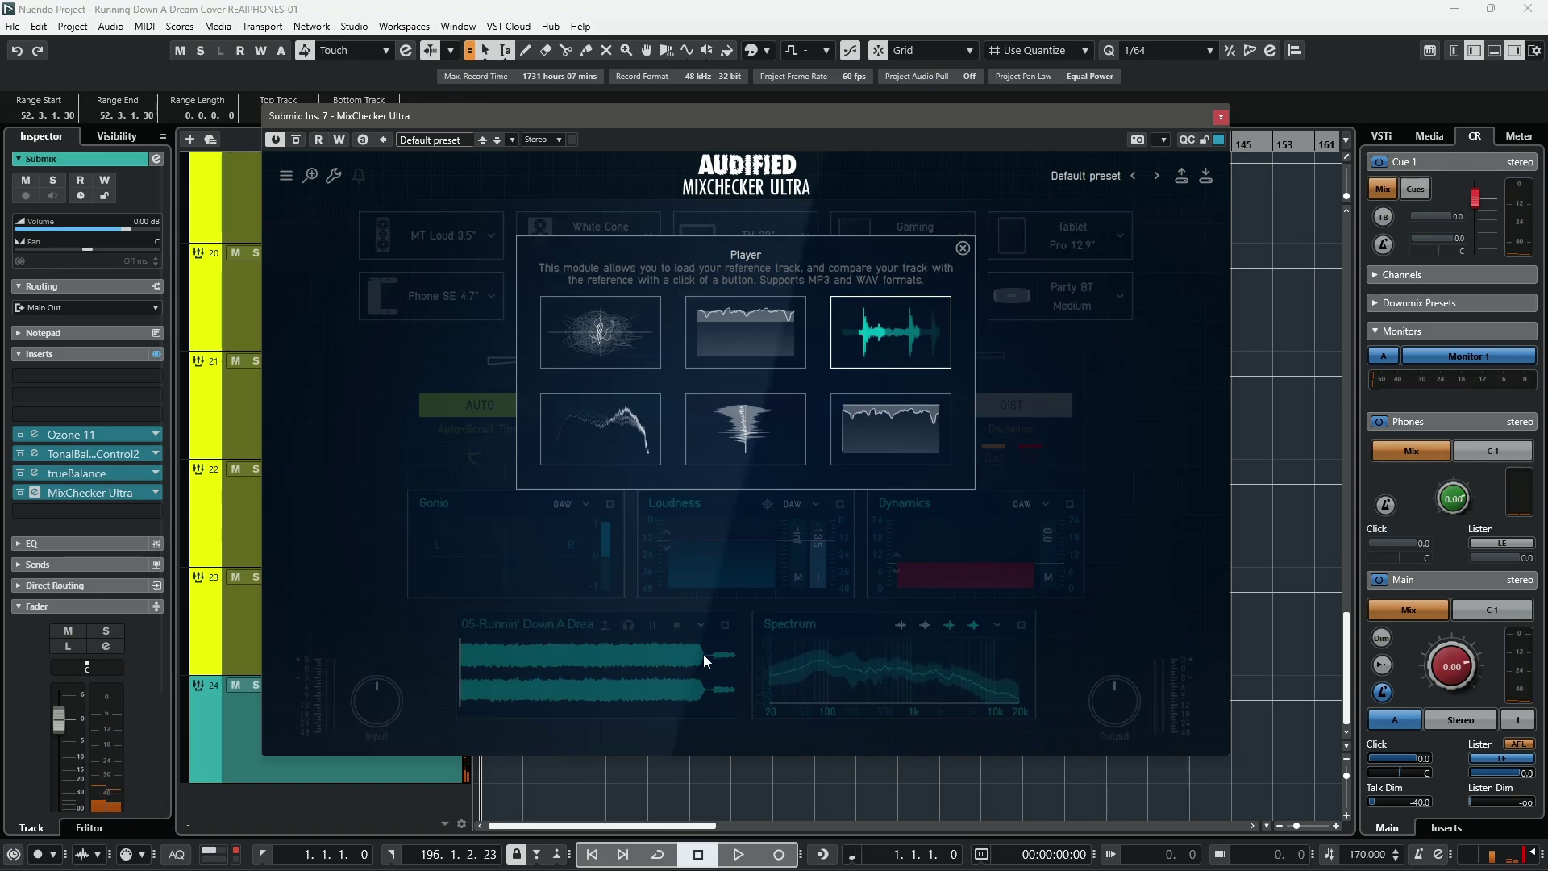
click(703, 655)
click(725, 625)
click(607, 602)
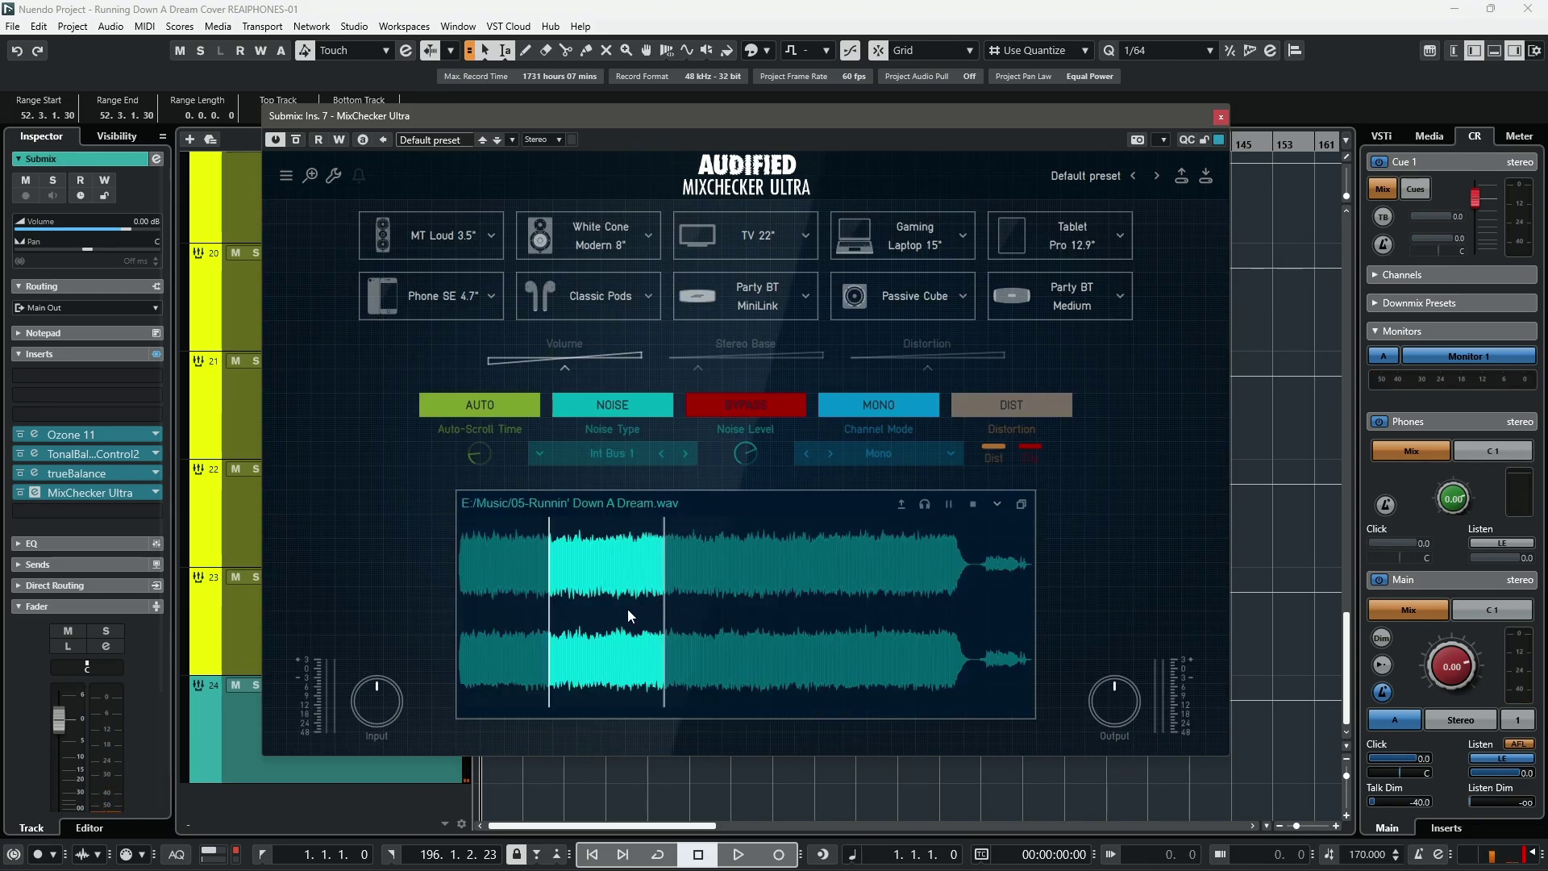
click(484, 605)
click(649, 596)
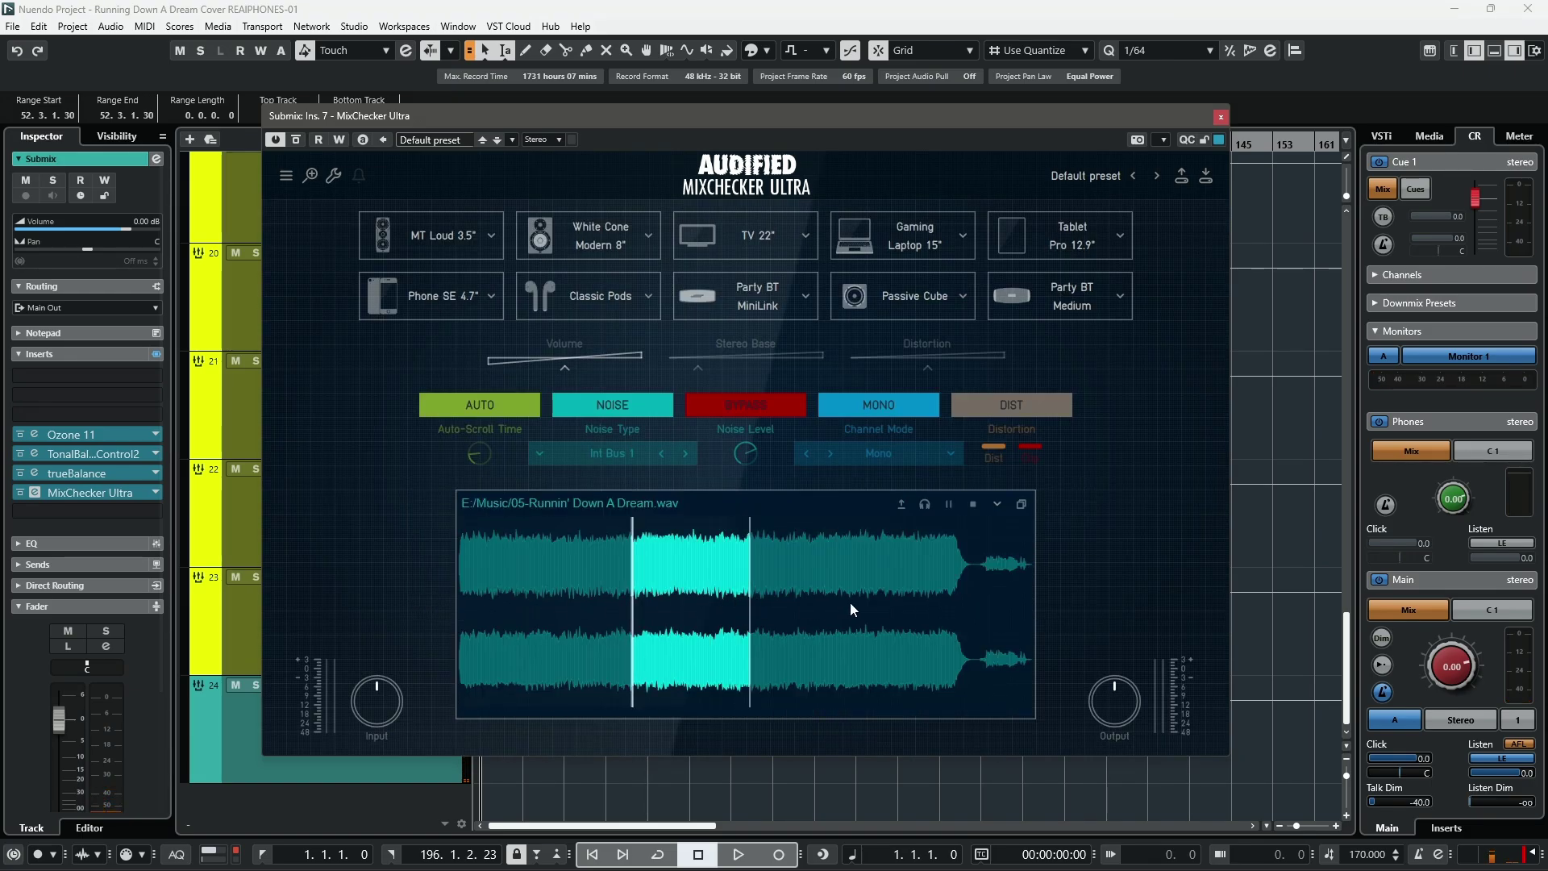
click(853, 602)
click(667, 599)
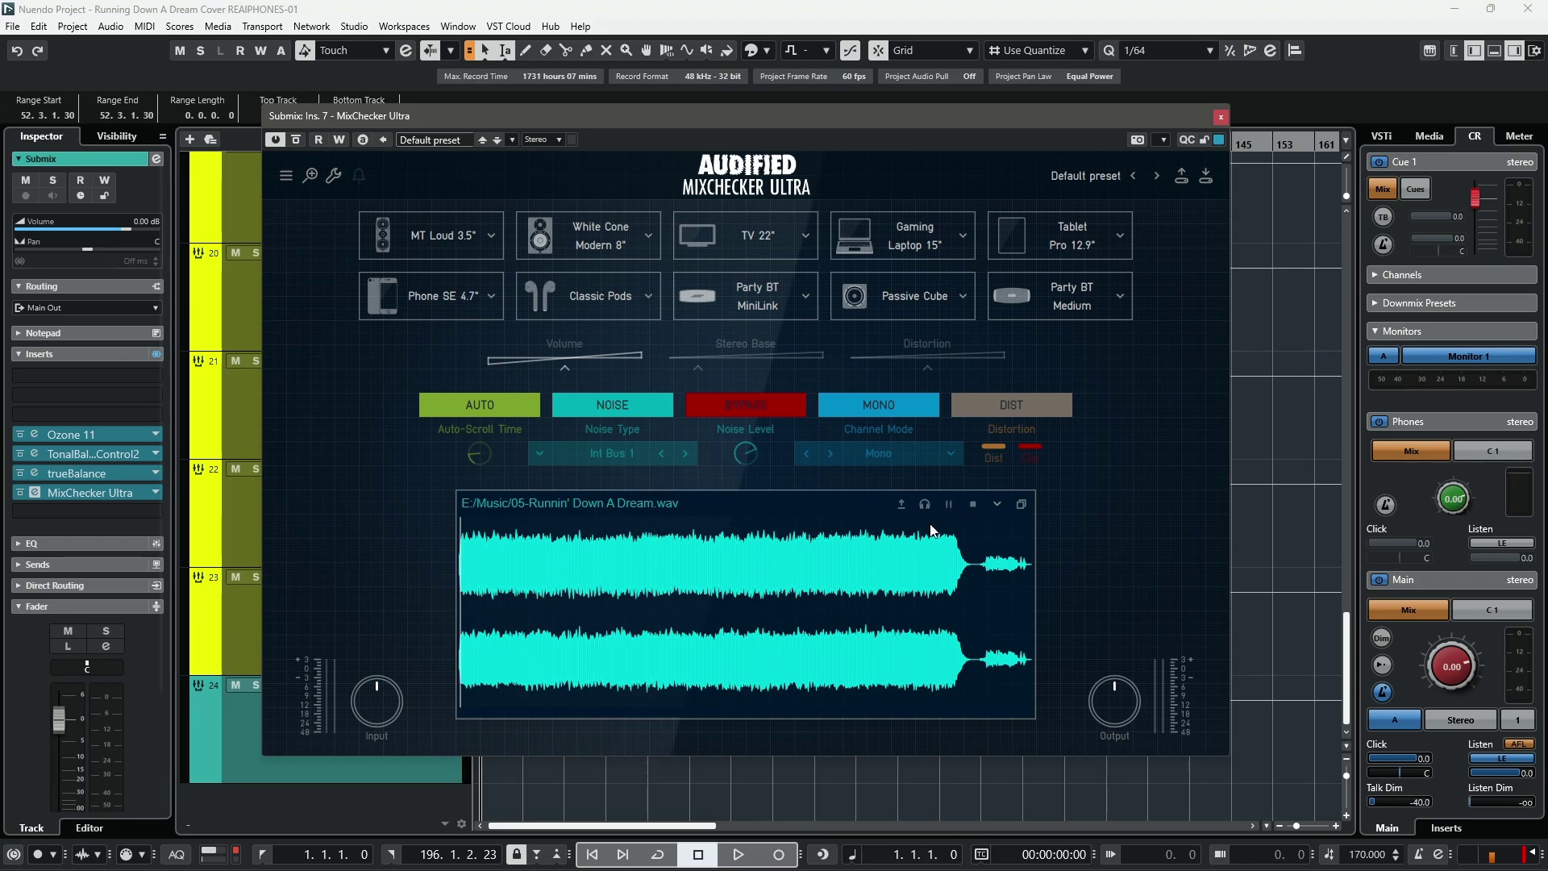
click(1022, 505)
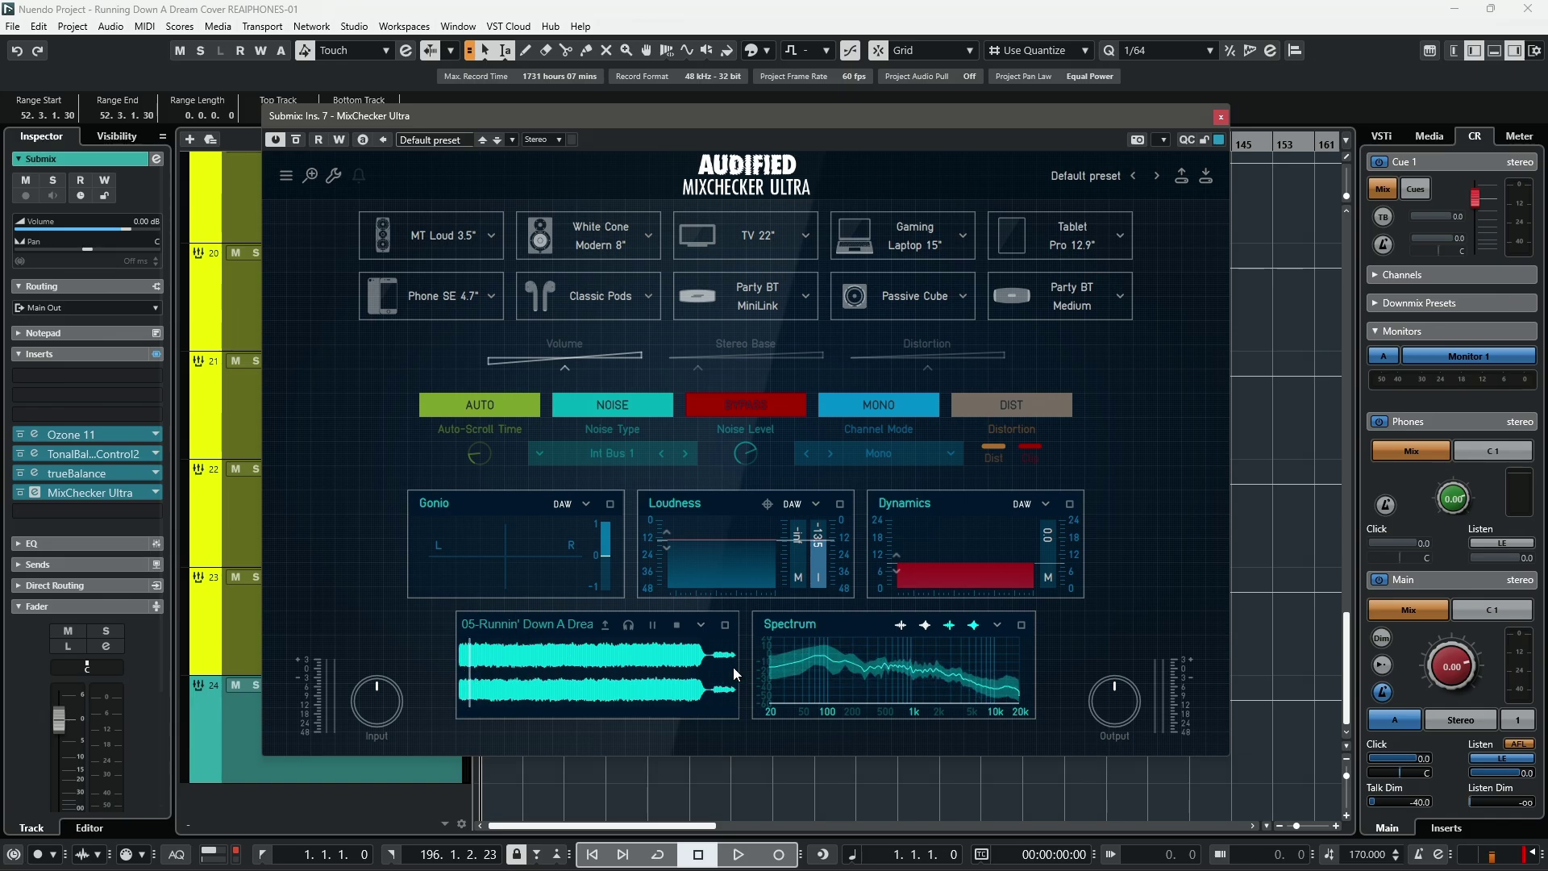
Step: Enlarge the Spectrum analyzer to full size and change which curves it displays
click(1021, 626)
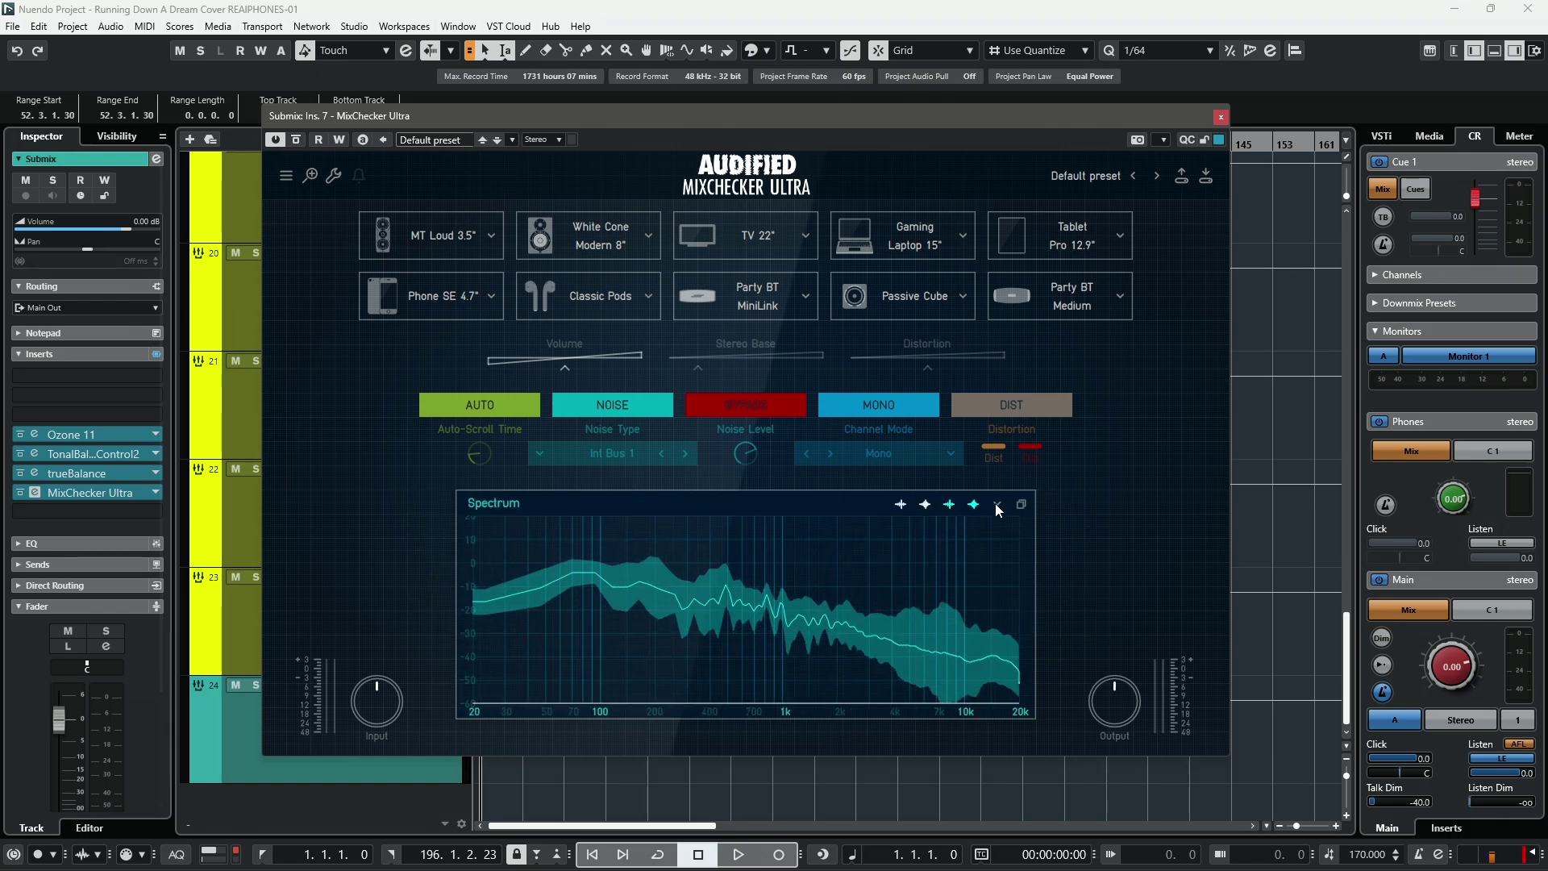
click(896, 505)
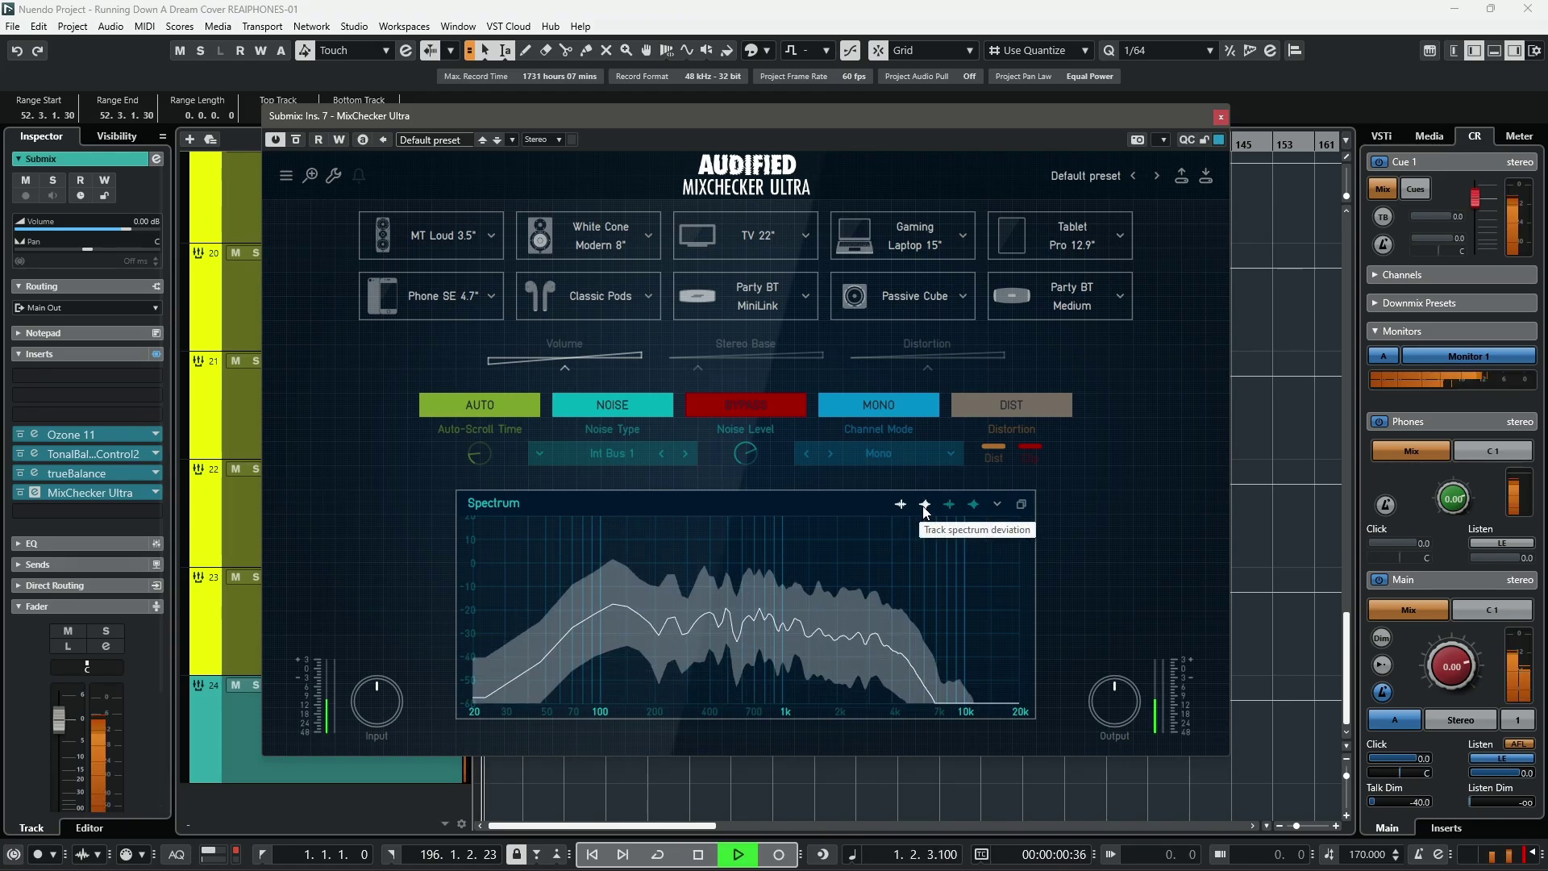
key(space)
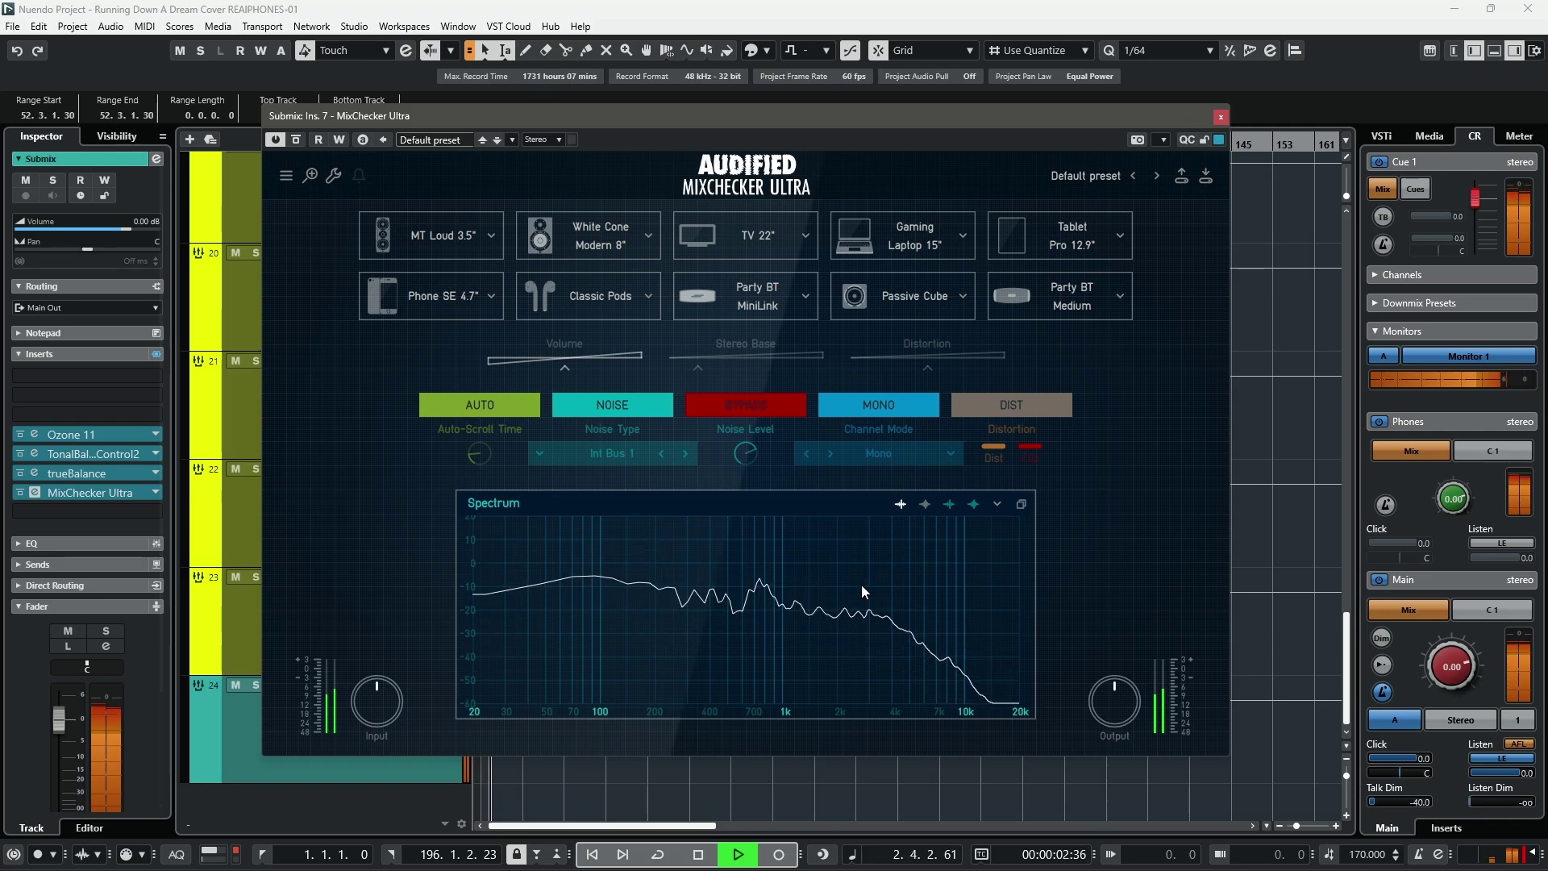
Step: Overlay the reference track's spectrum curve and play to compare it with the mix
click(950, 505)
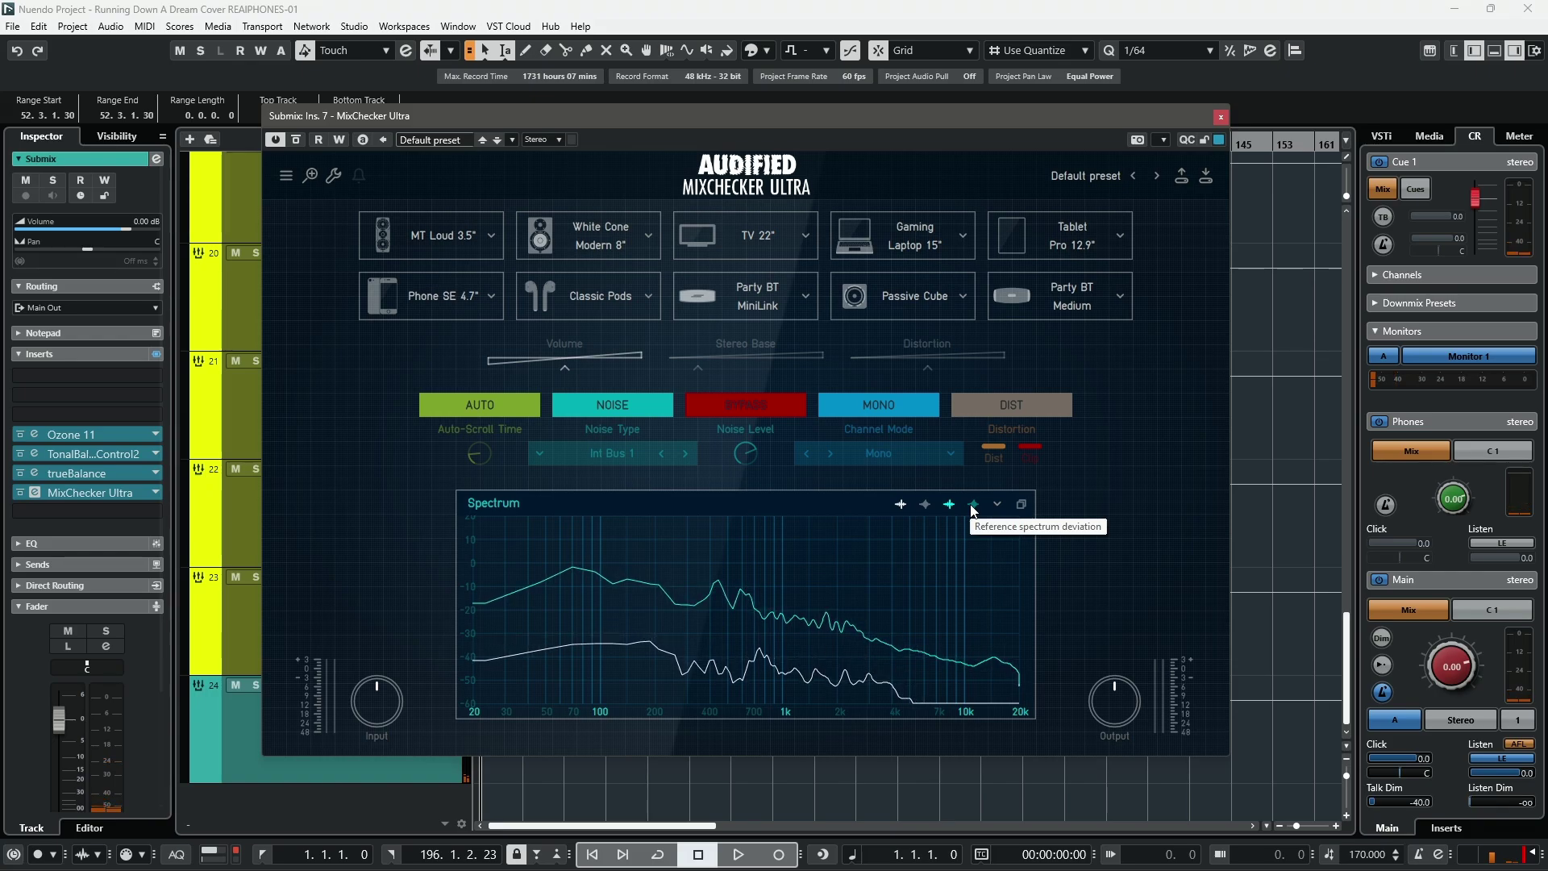
key(space)
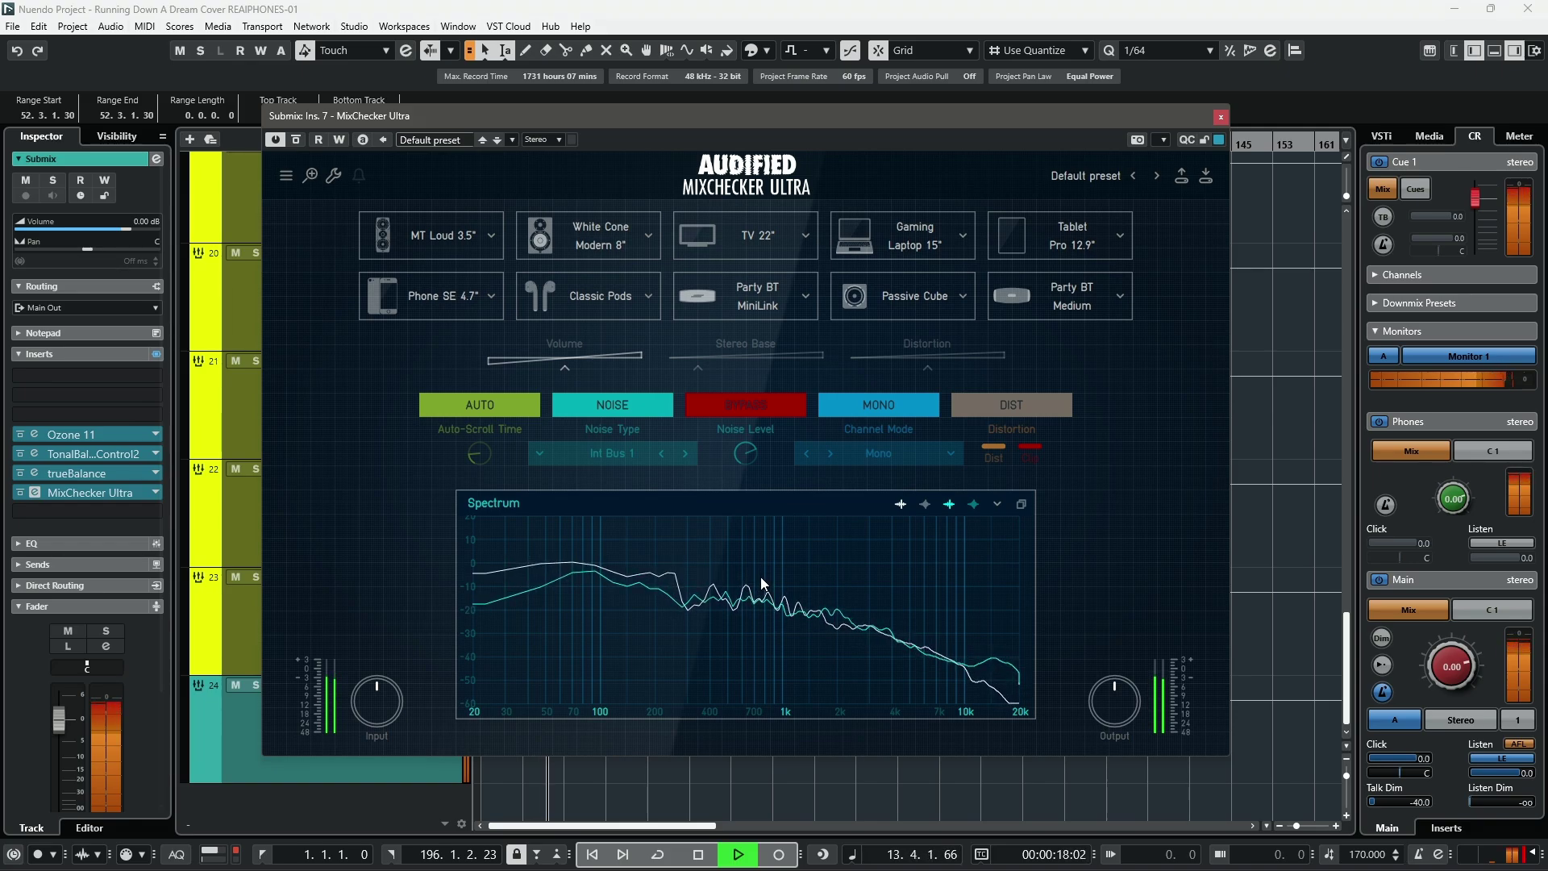
key(space)
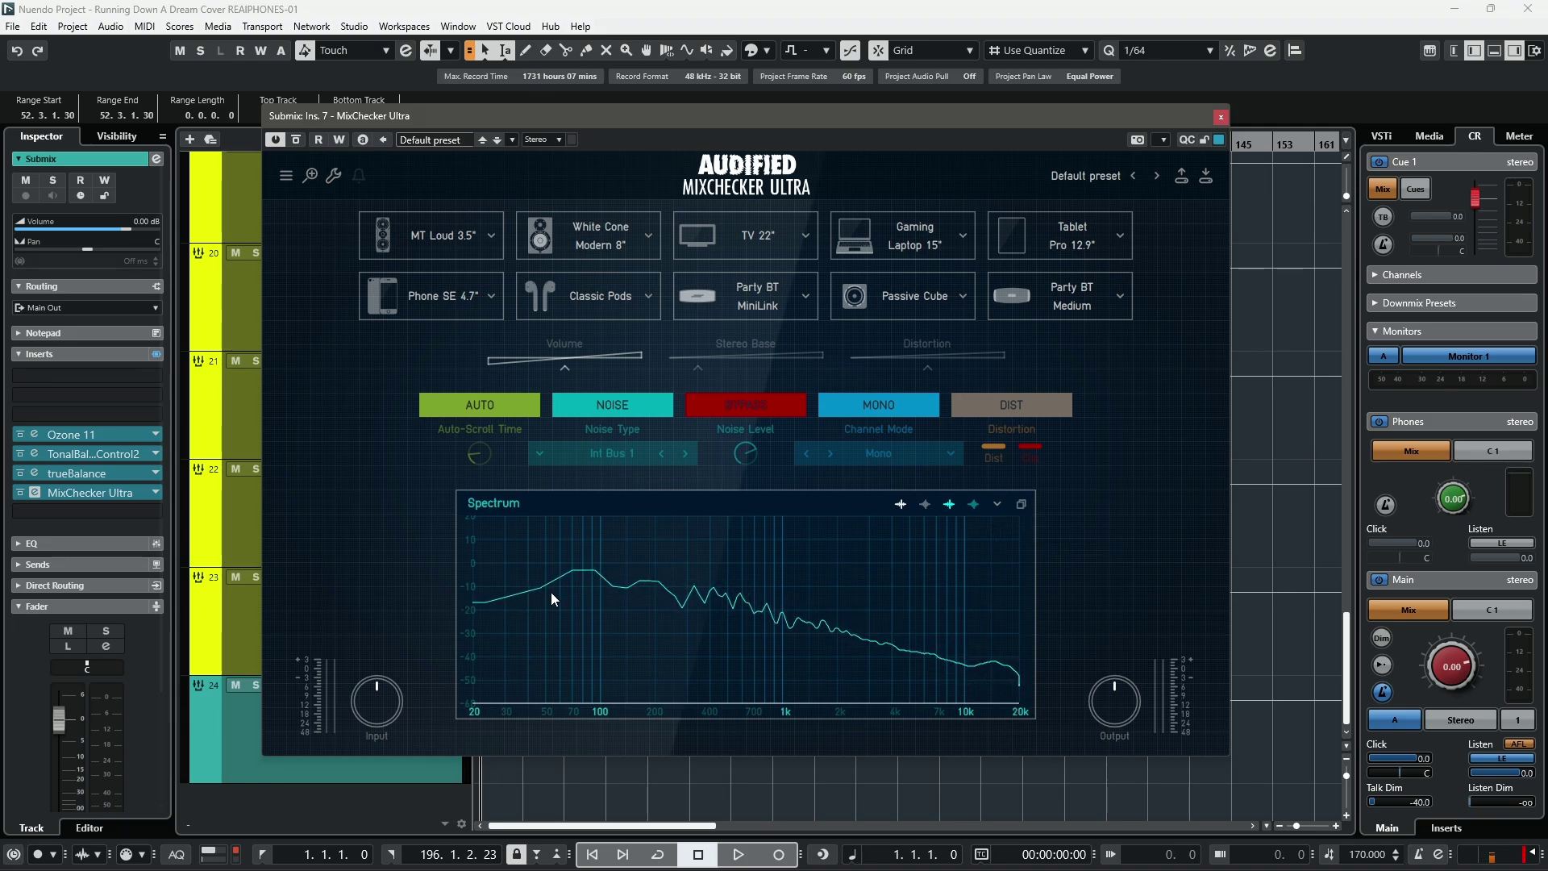
Step: Restore Spectrum to normal size in the five-module layout, leaving the Default preset unchanged
click(1021, 506)
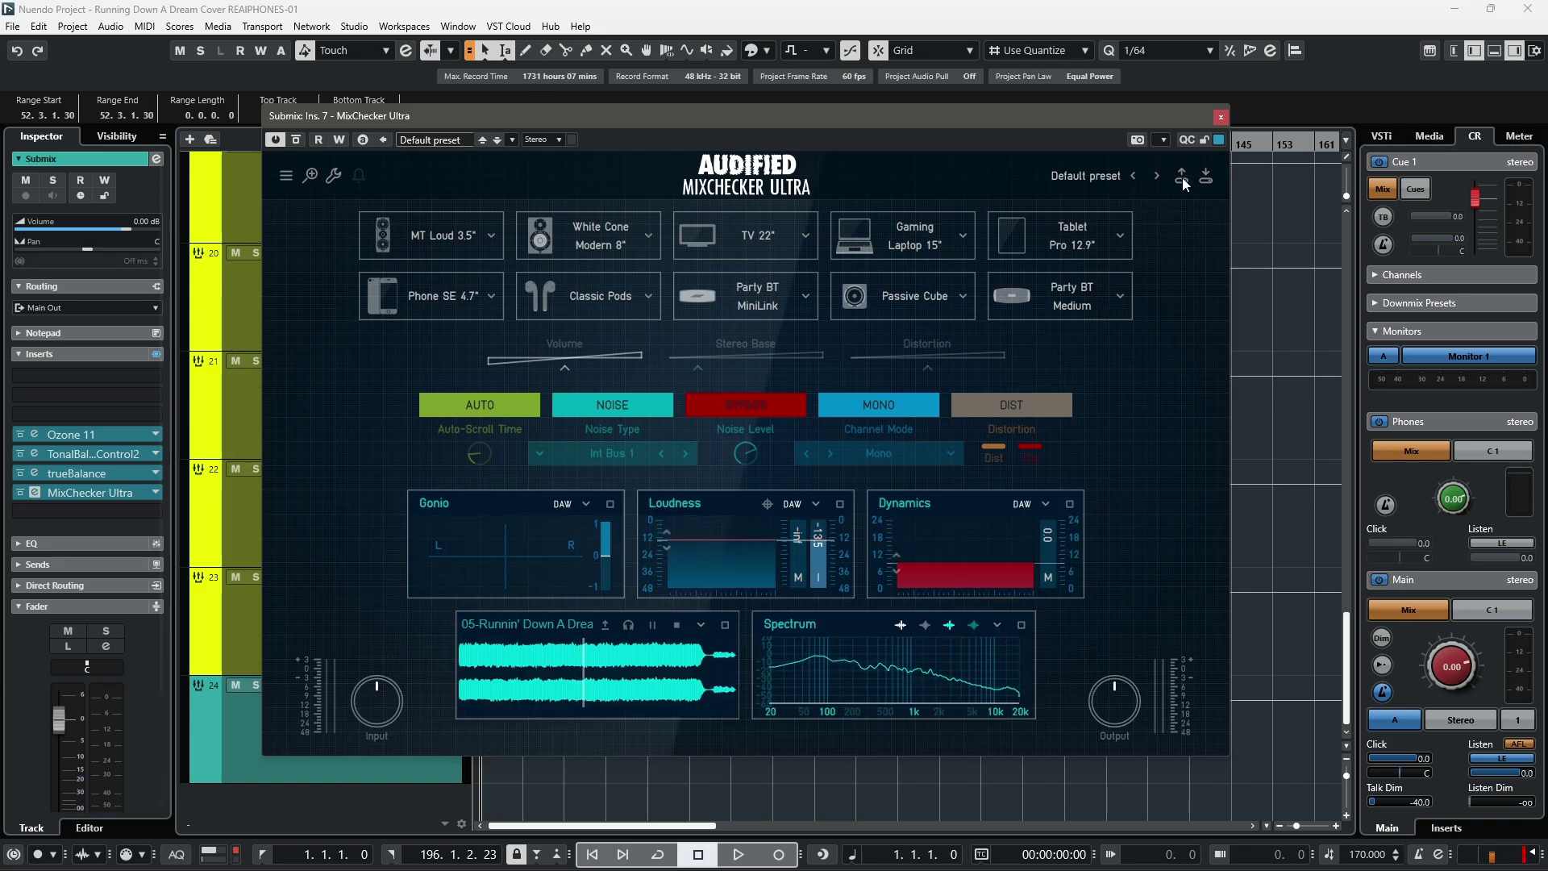
click(1085, 176)
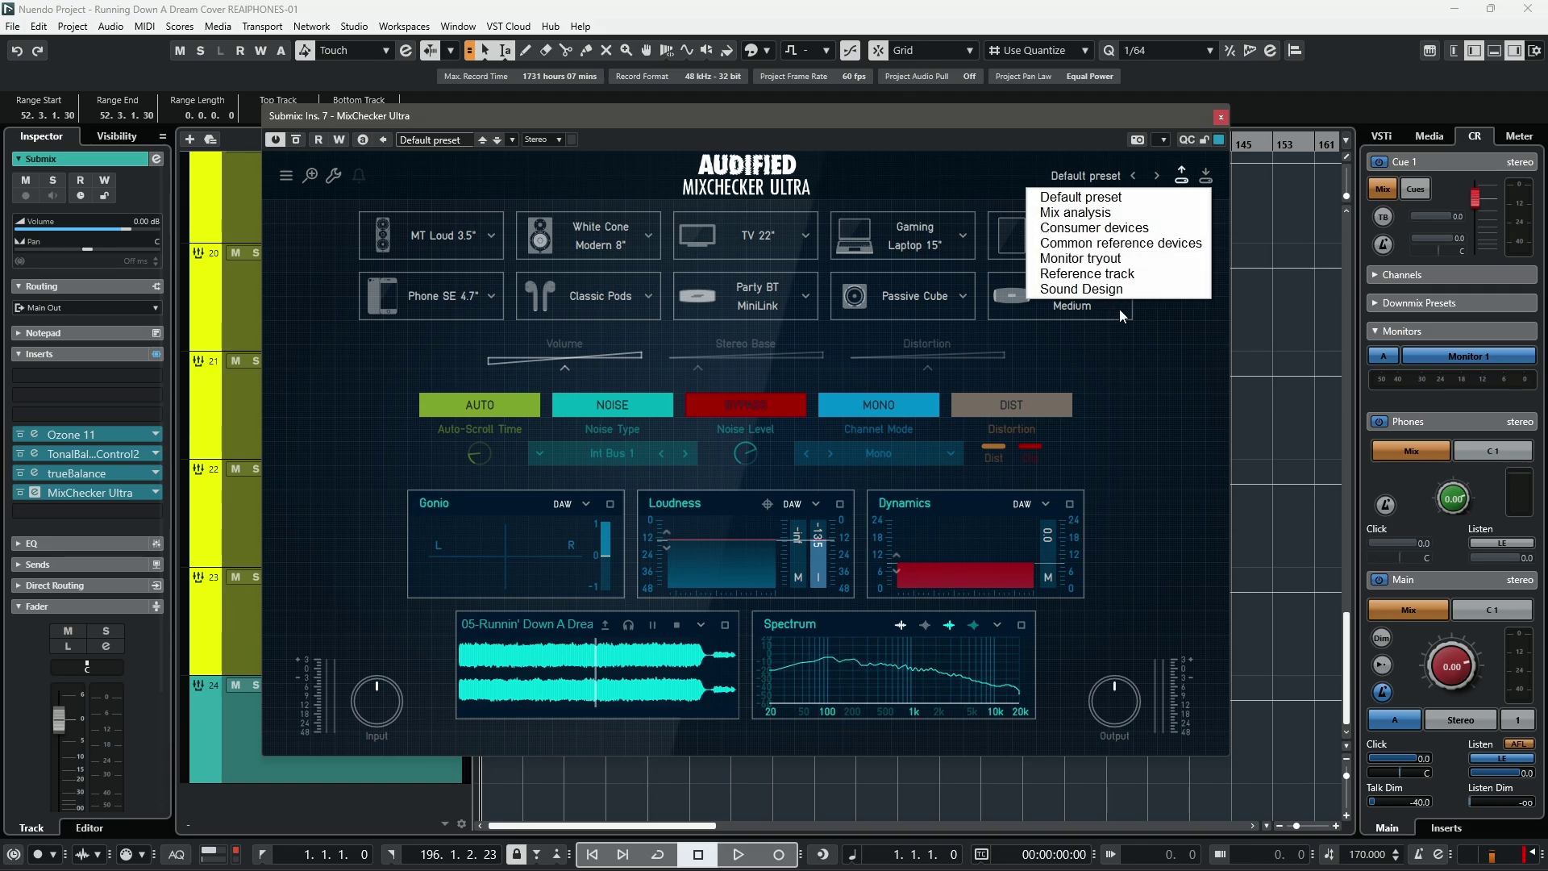
click(1172, 409)
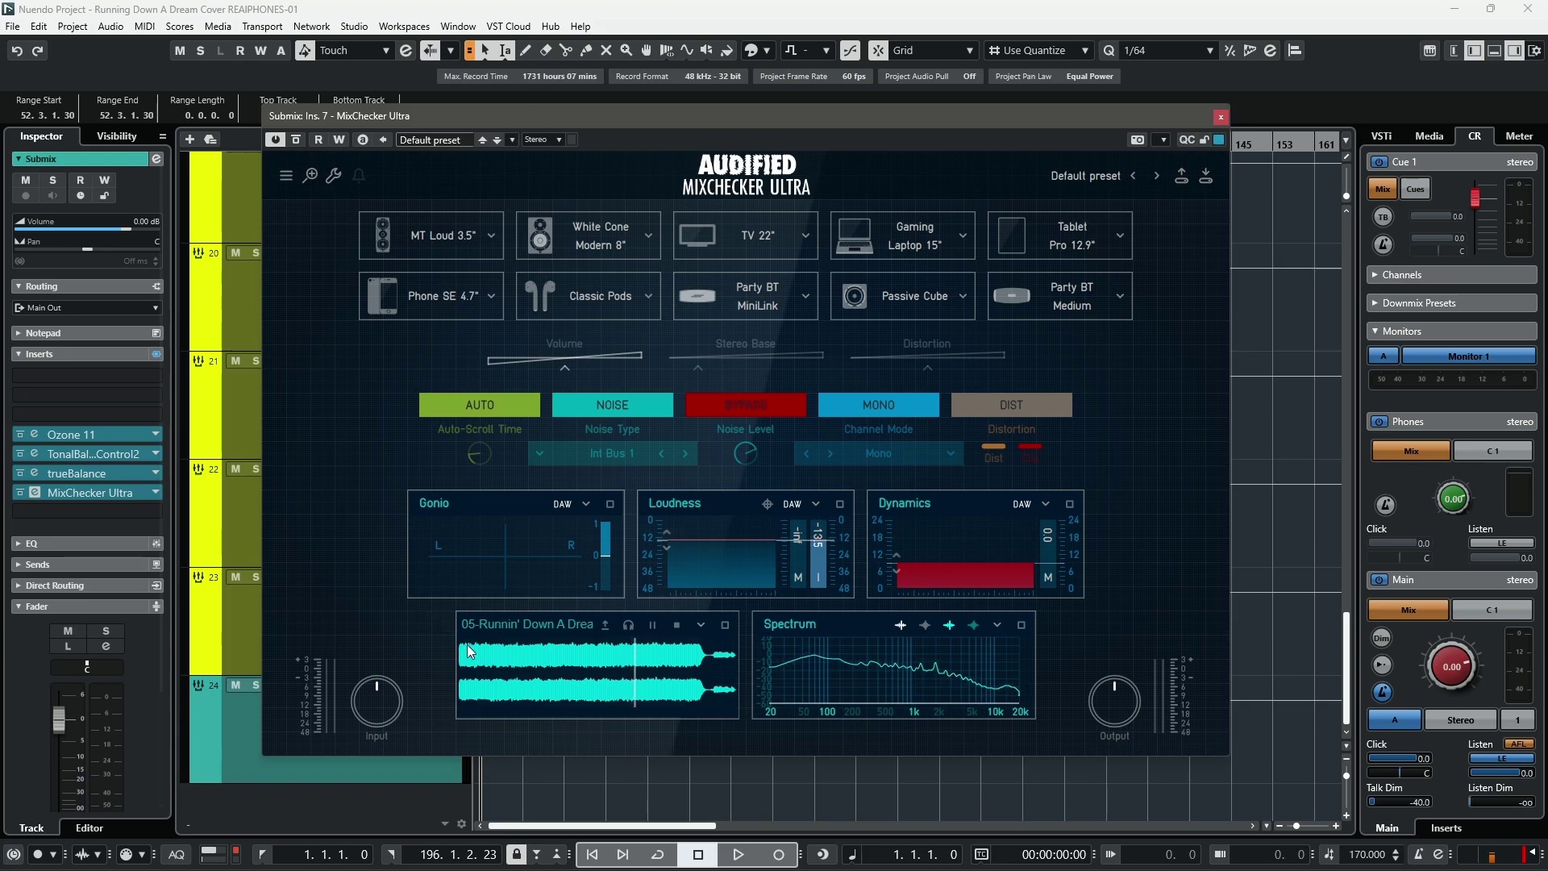
click(609, 504)
click(996, 504)
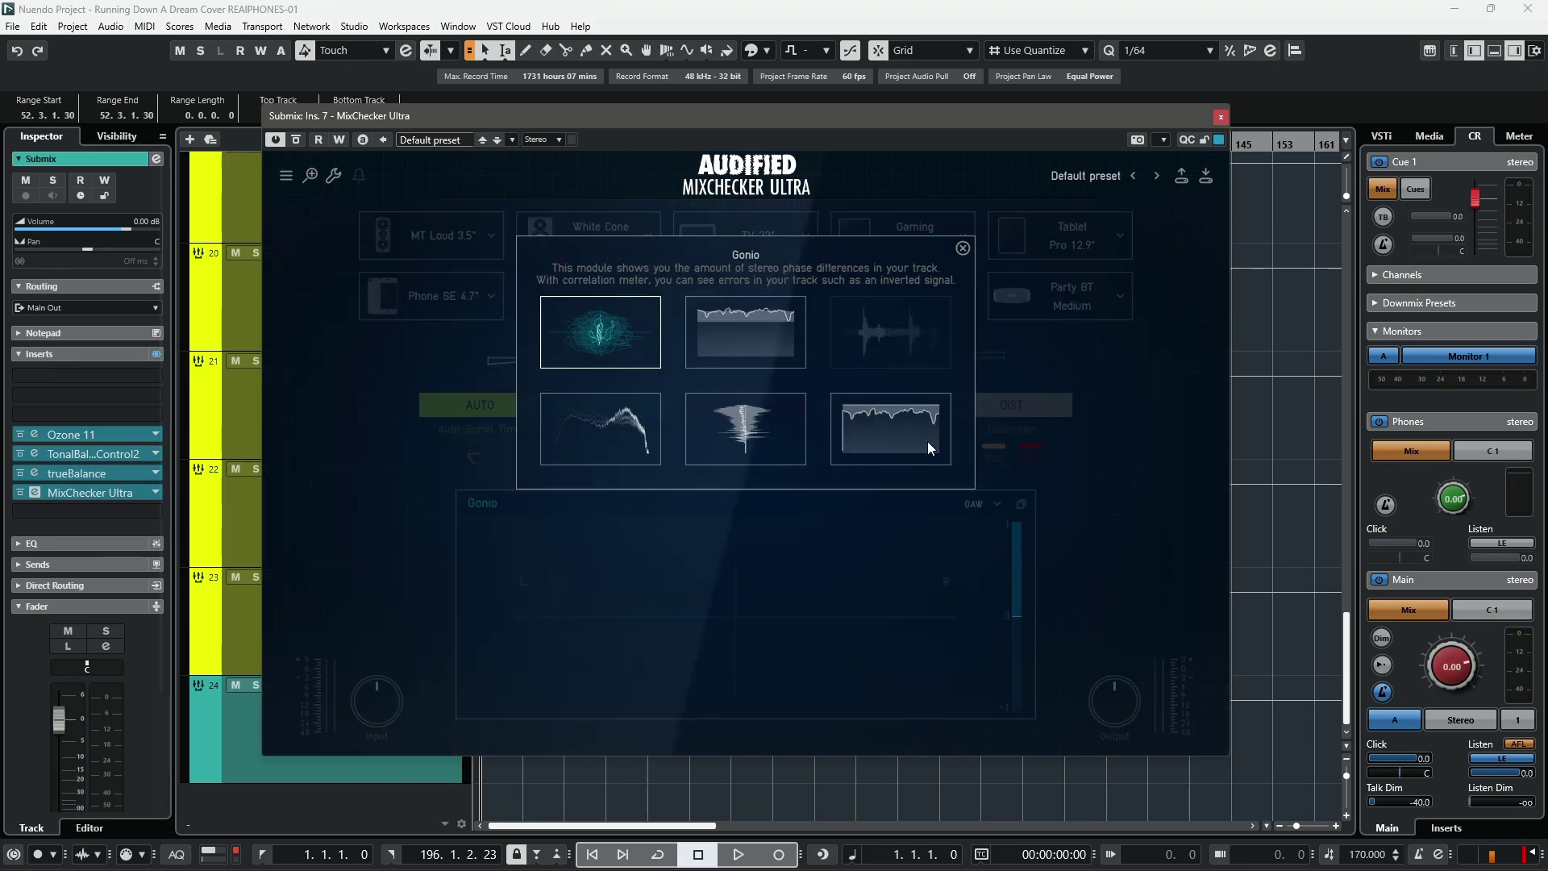
click(744, 424)
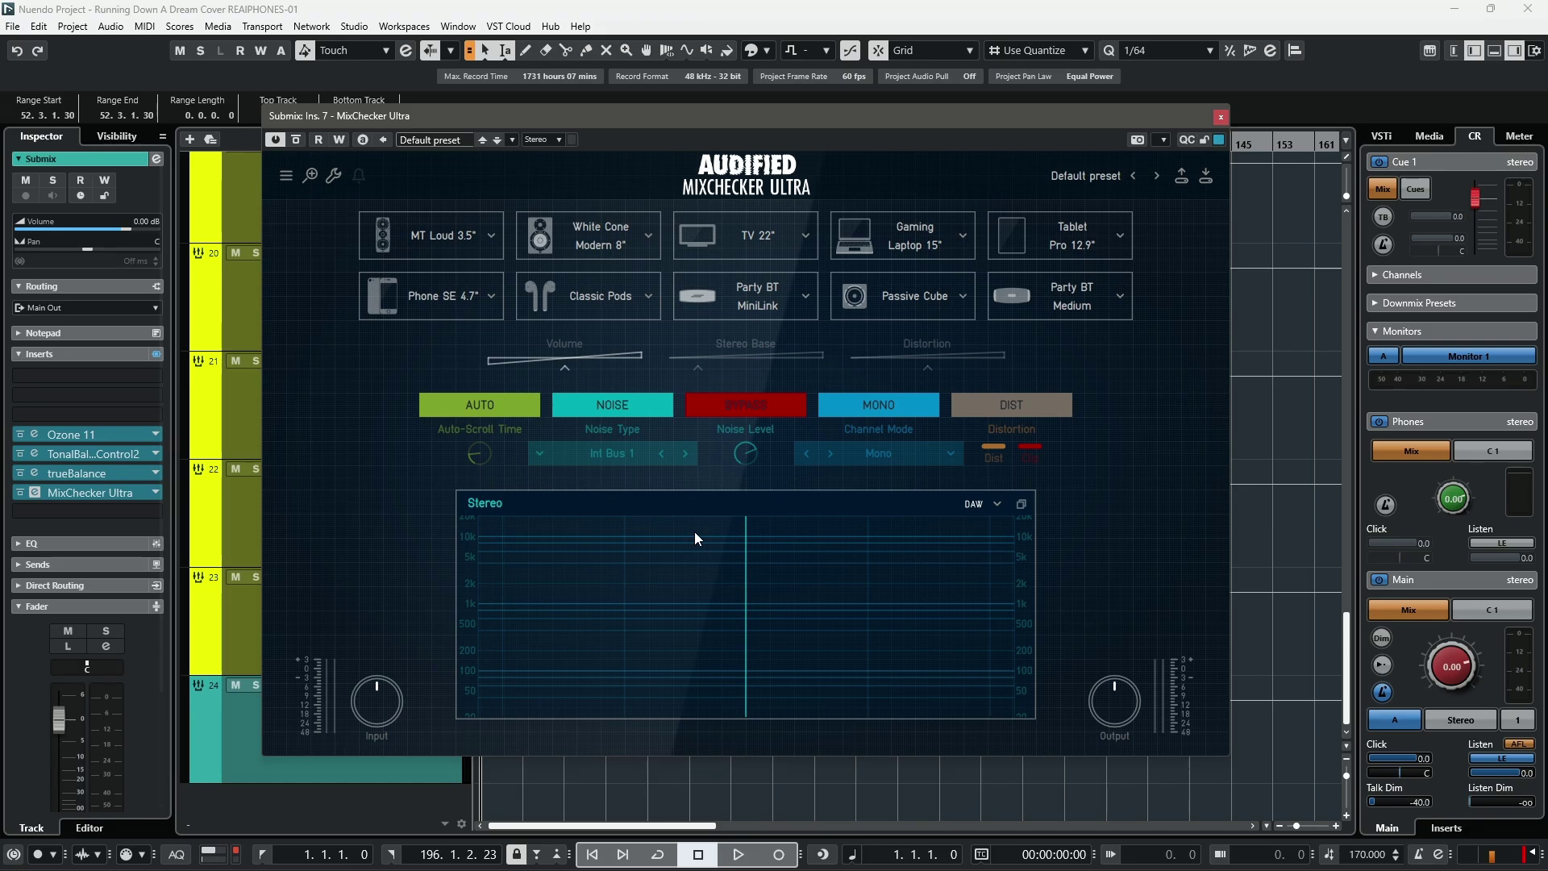
key(space)
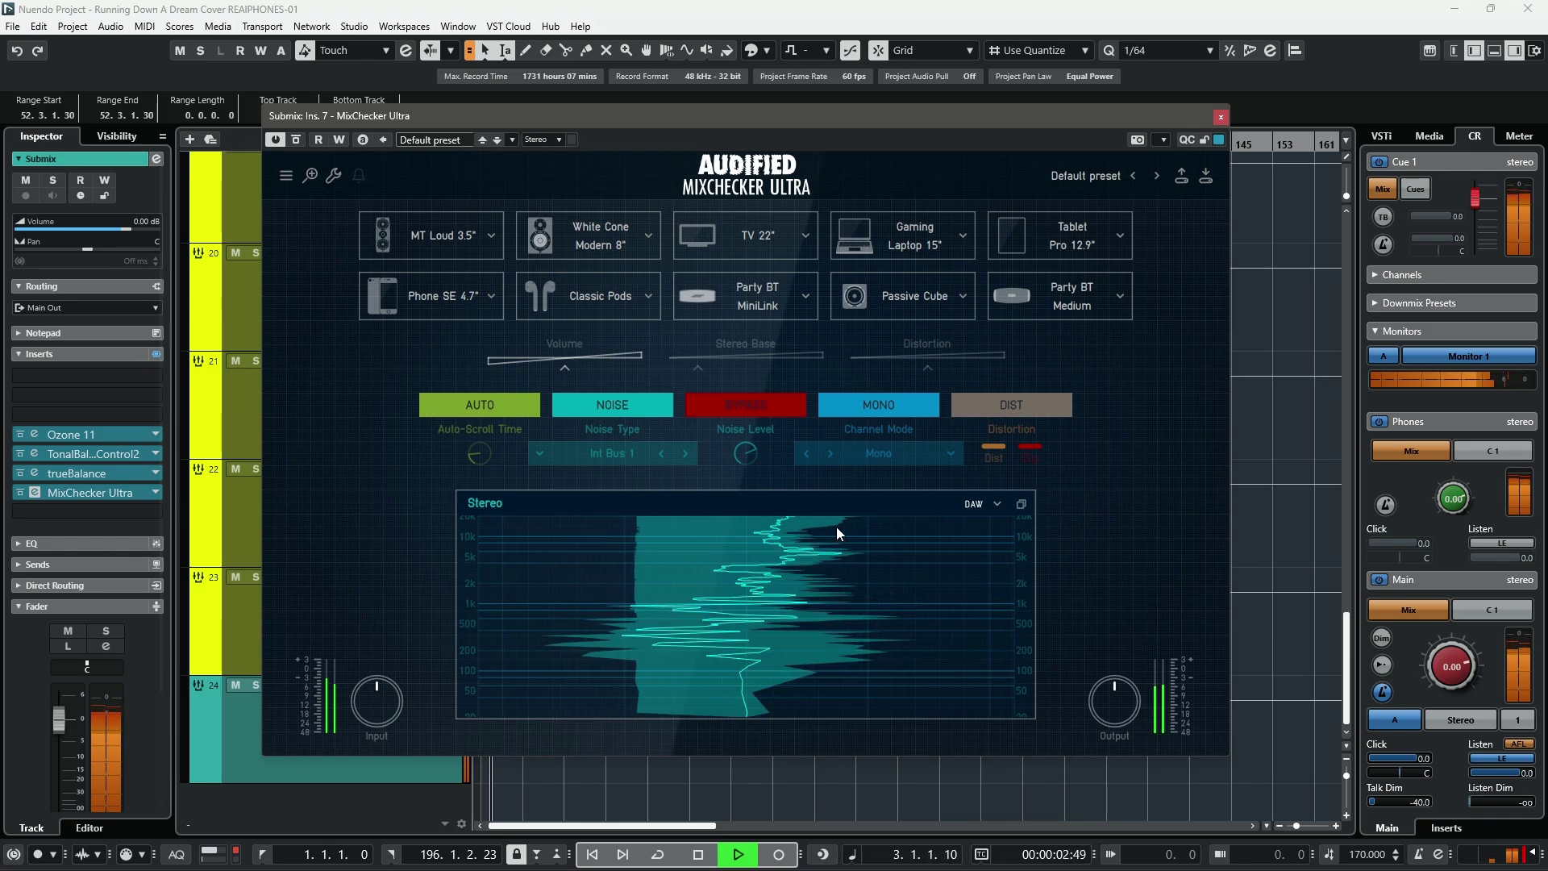
key(space)
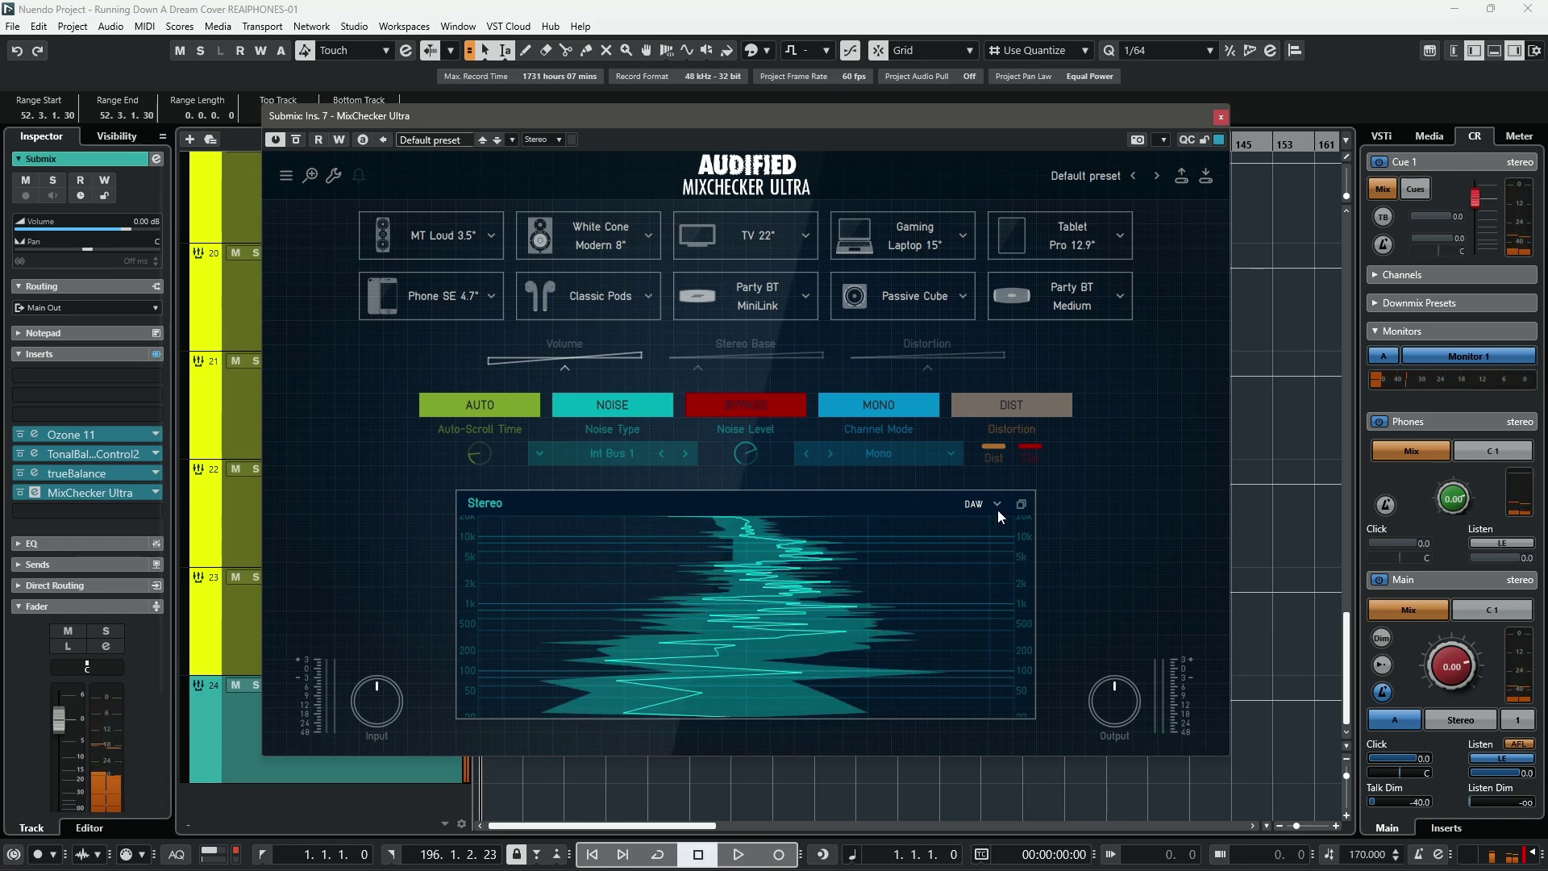
click(1019, 504)
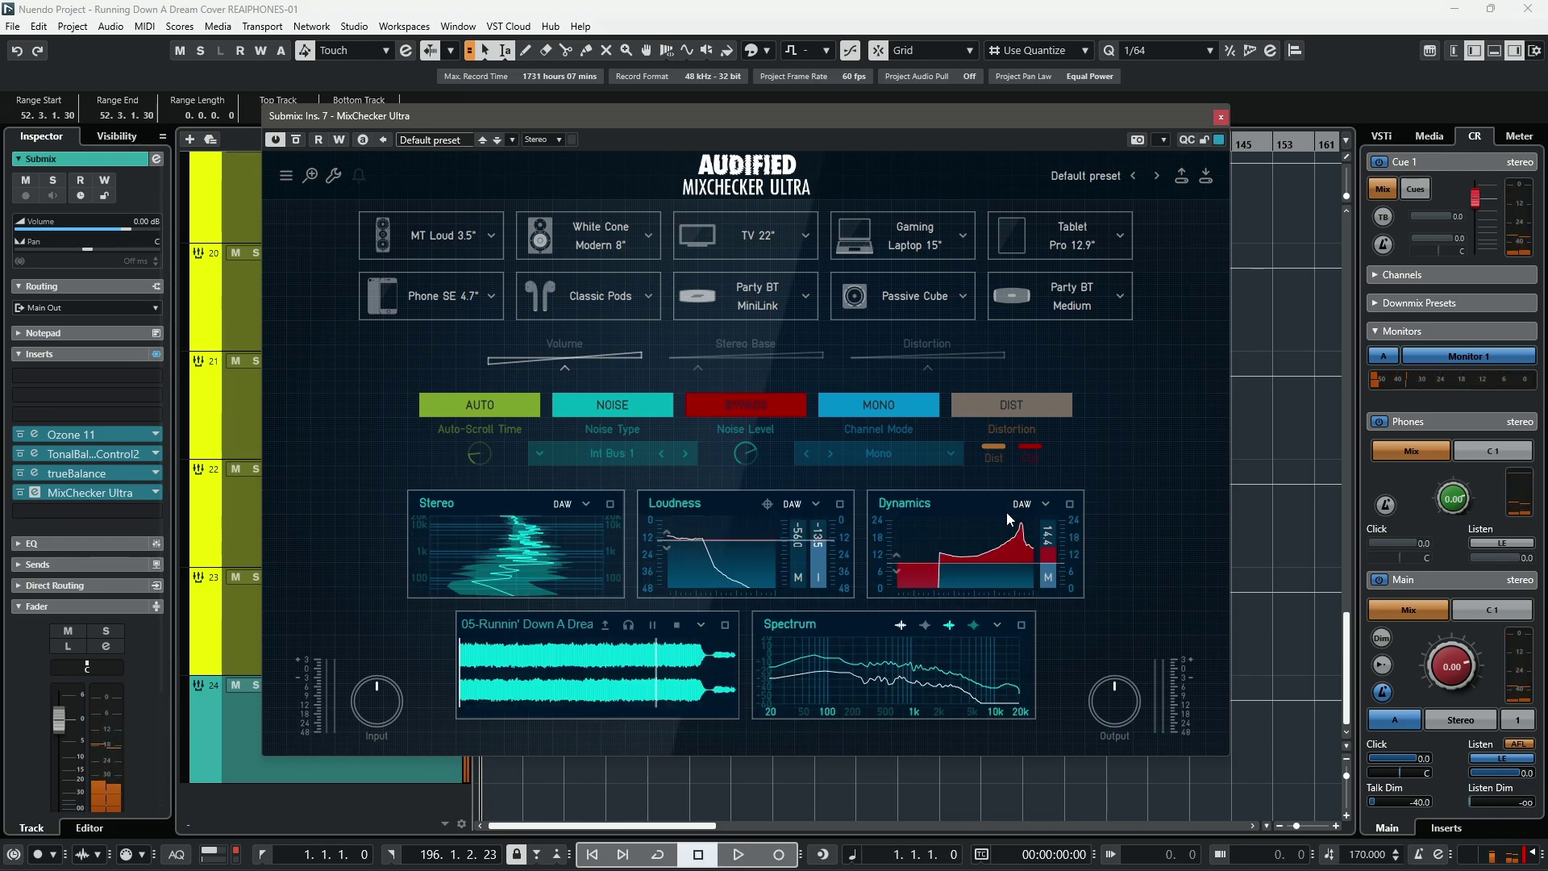
click(585, 505)
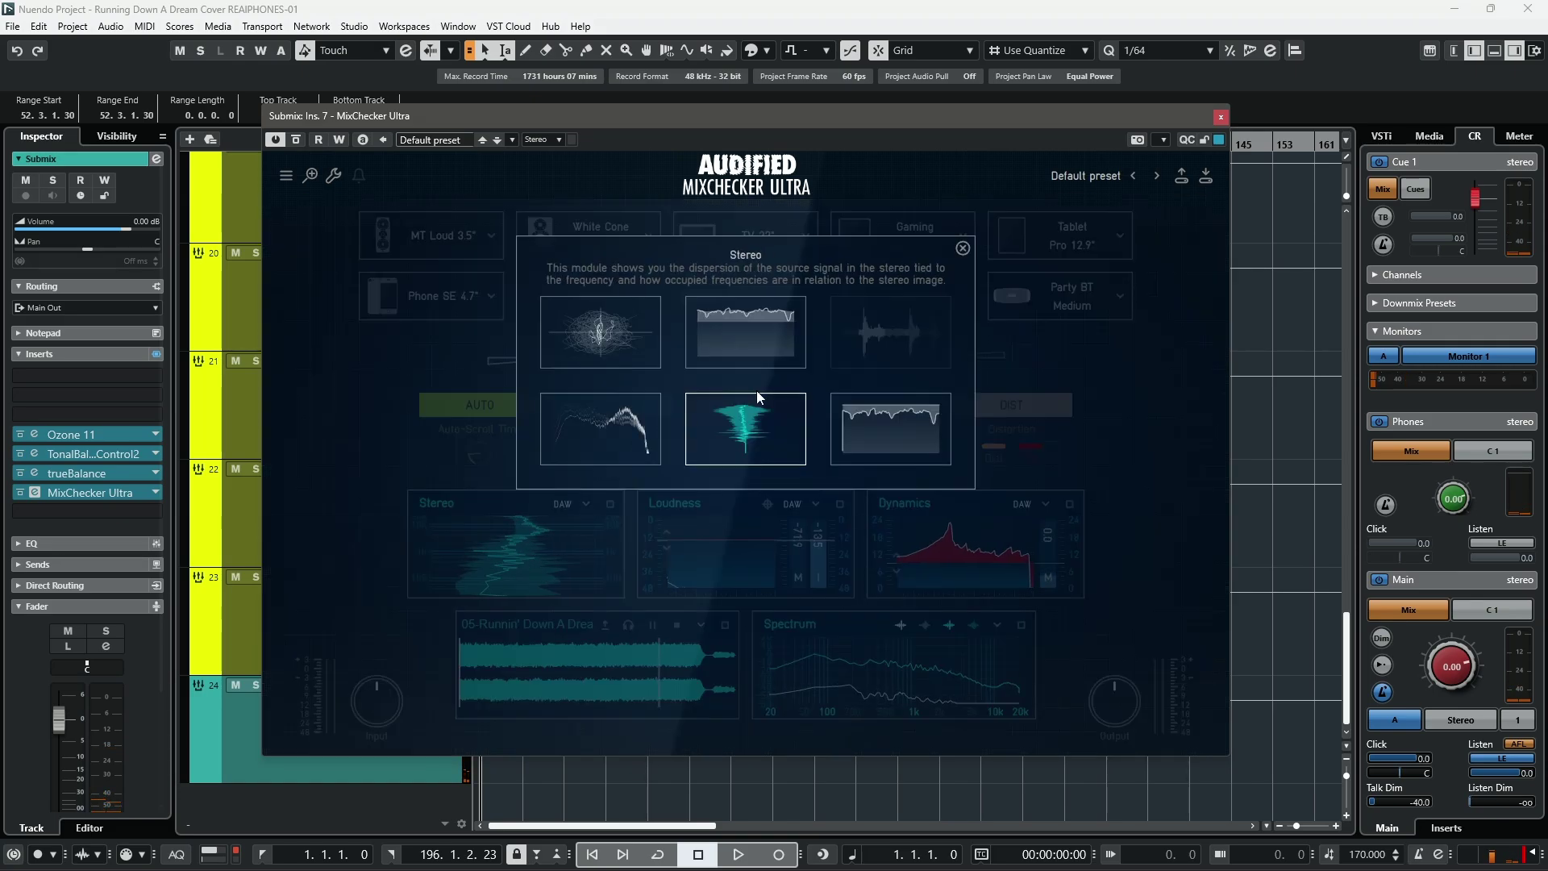
click(614, 338)
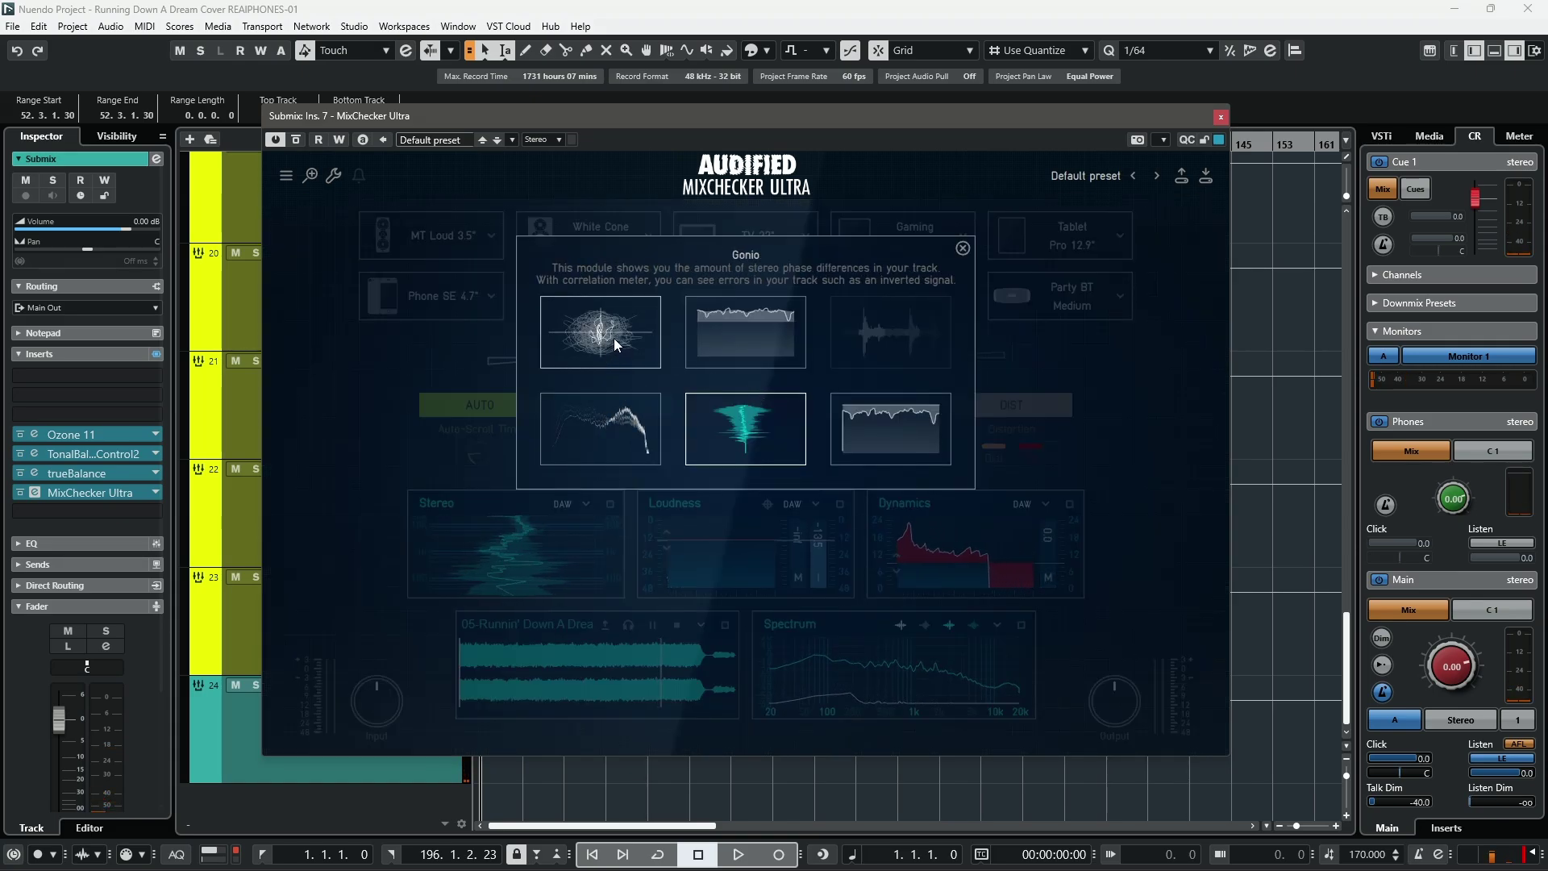
click(374, 549)
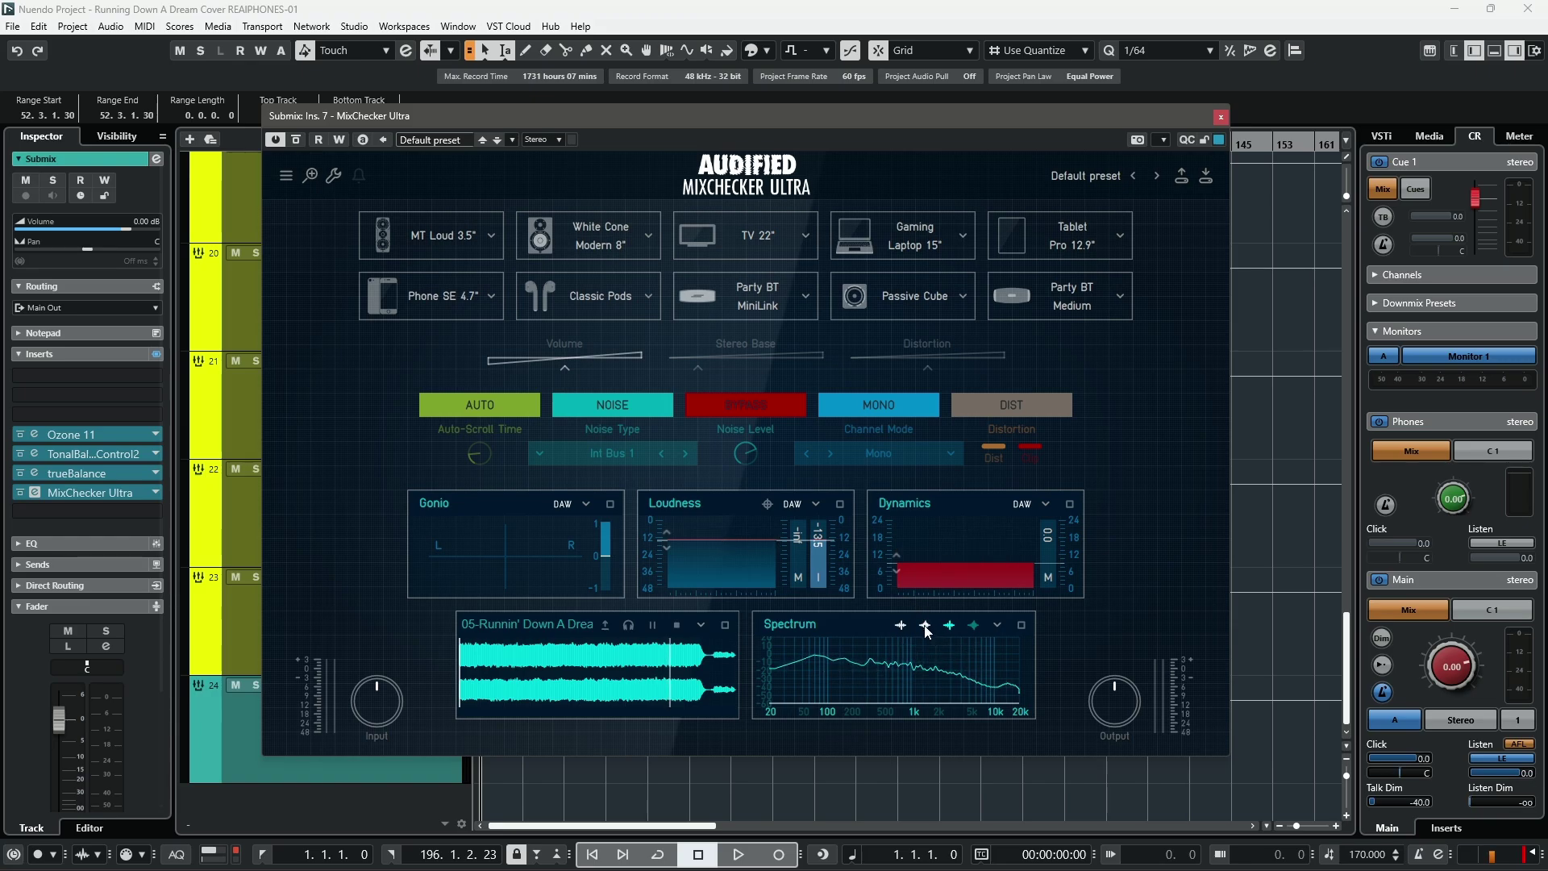
Step: Toggle the reference spectrum deviation band on and off, and enlarge the reference player panel
click(975, 626)
click(976, 626)
click(726, 626)
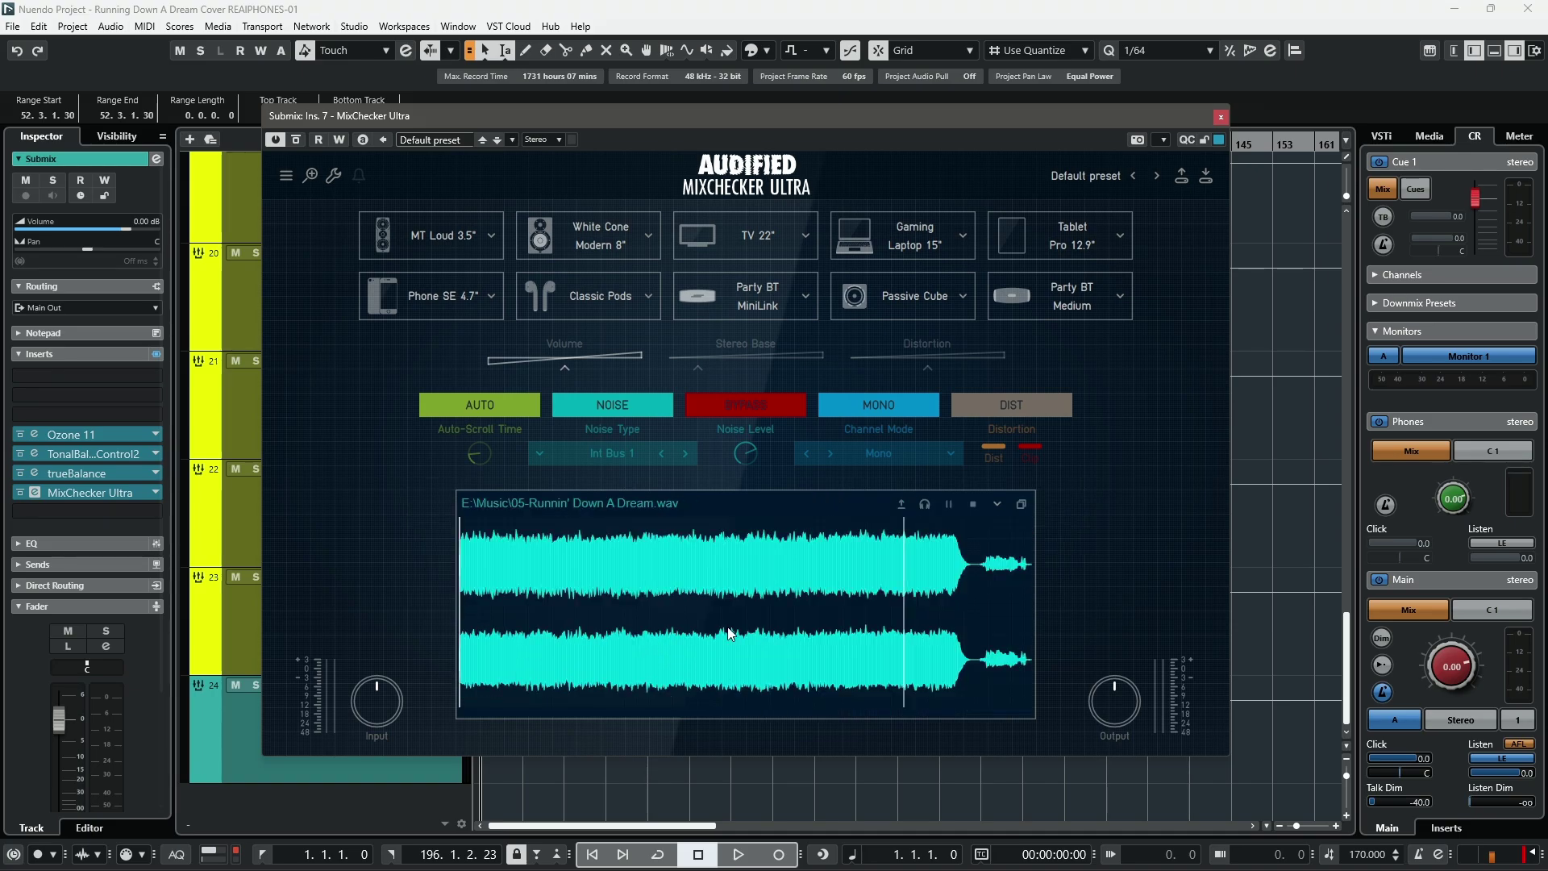
click(1020, 505)
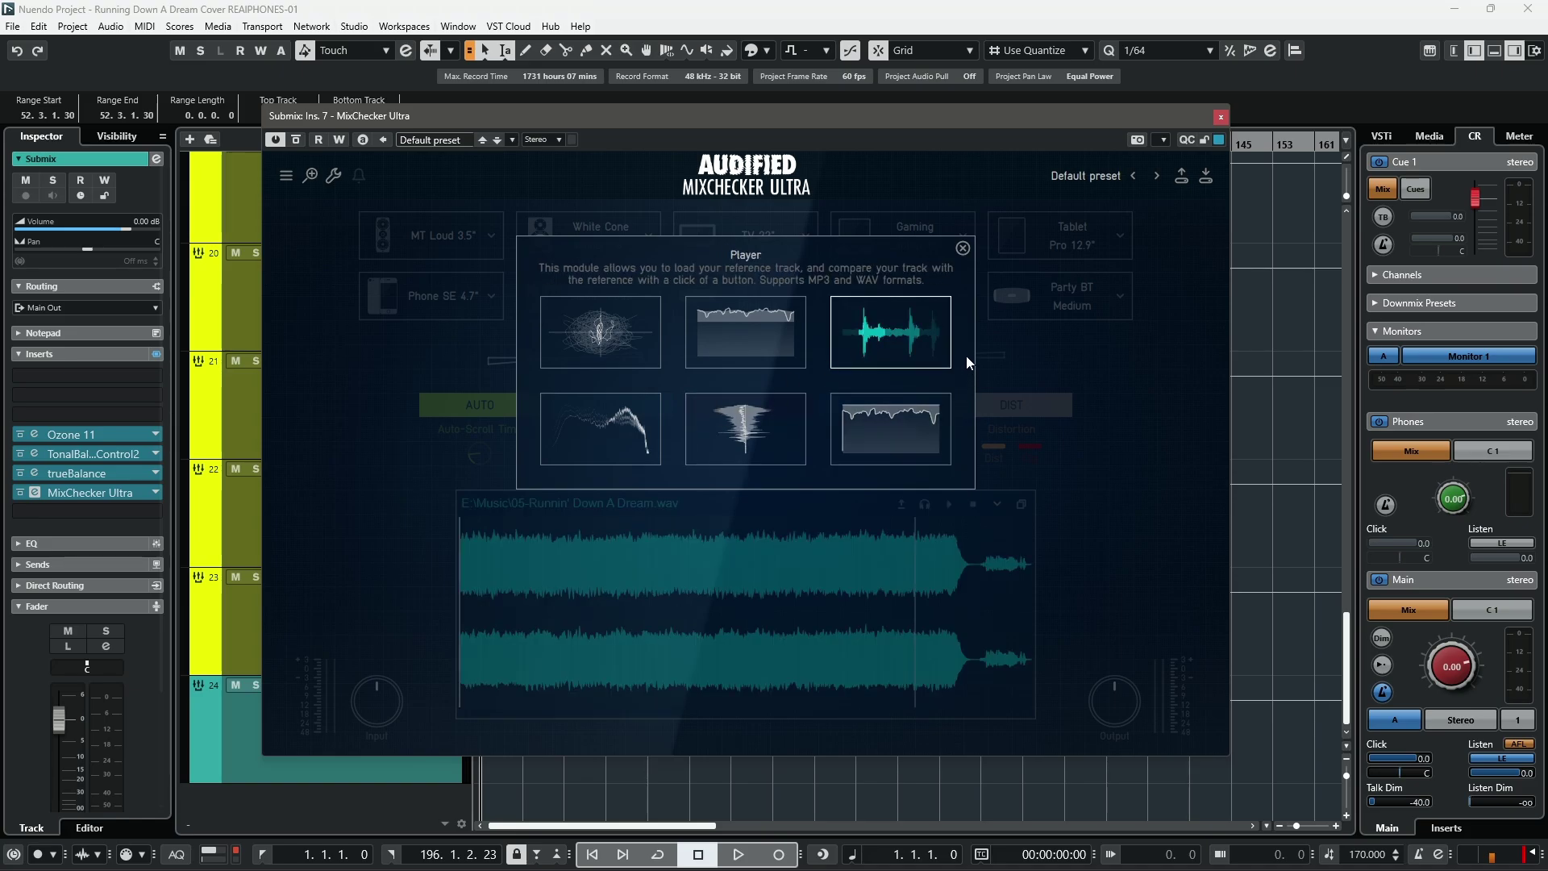
Step: Restore the player panel to normal size and move the plugin window down-right
click(965, 247)
click(1021, 503)
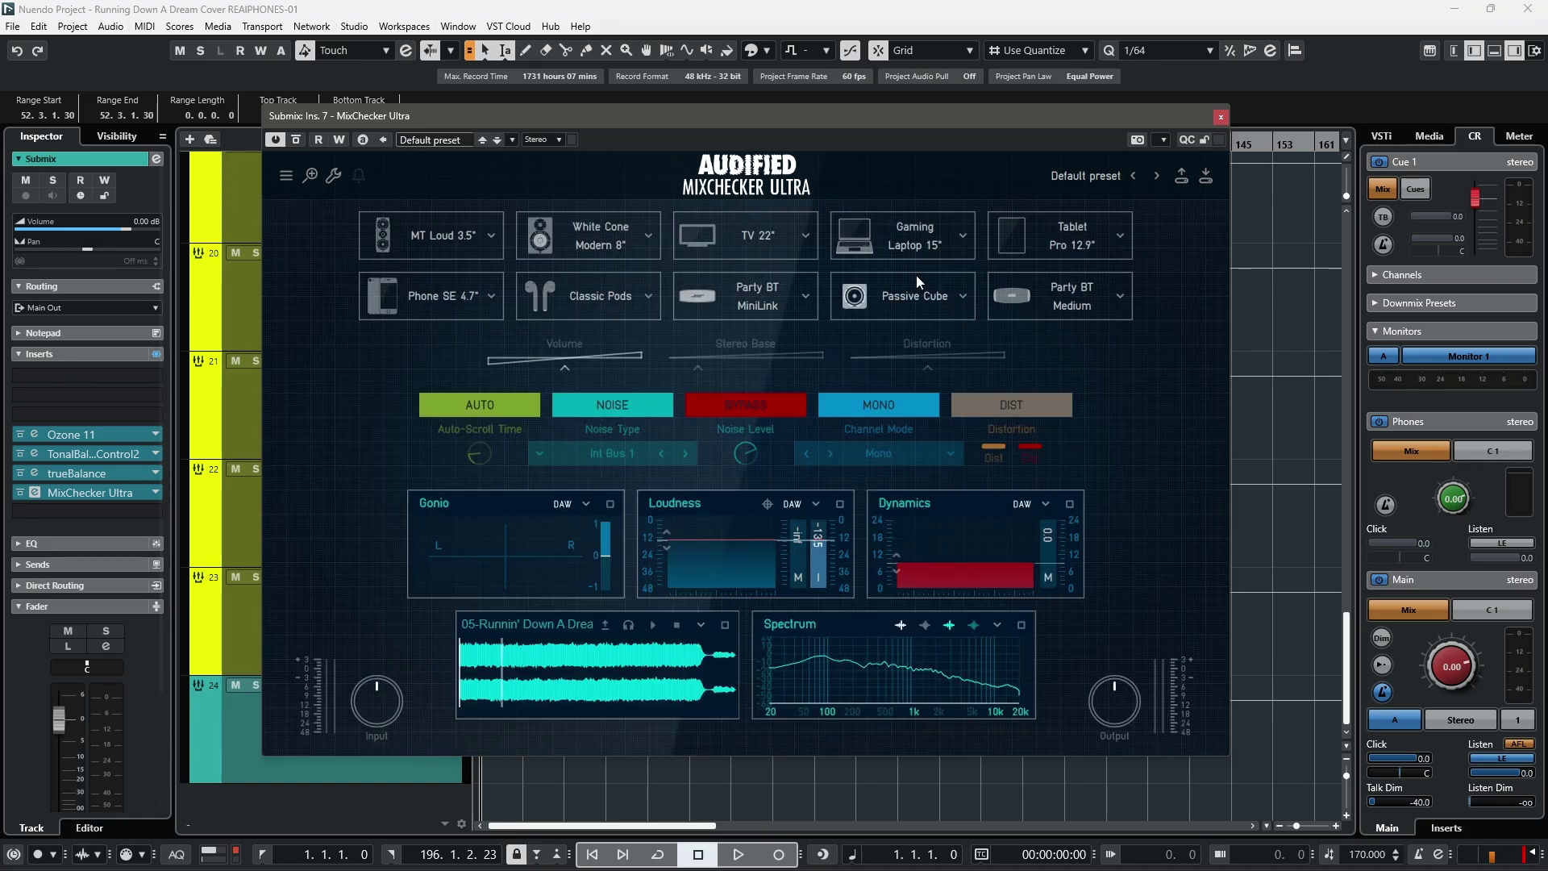
drag(1077, 121, 1140, 161)
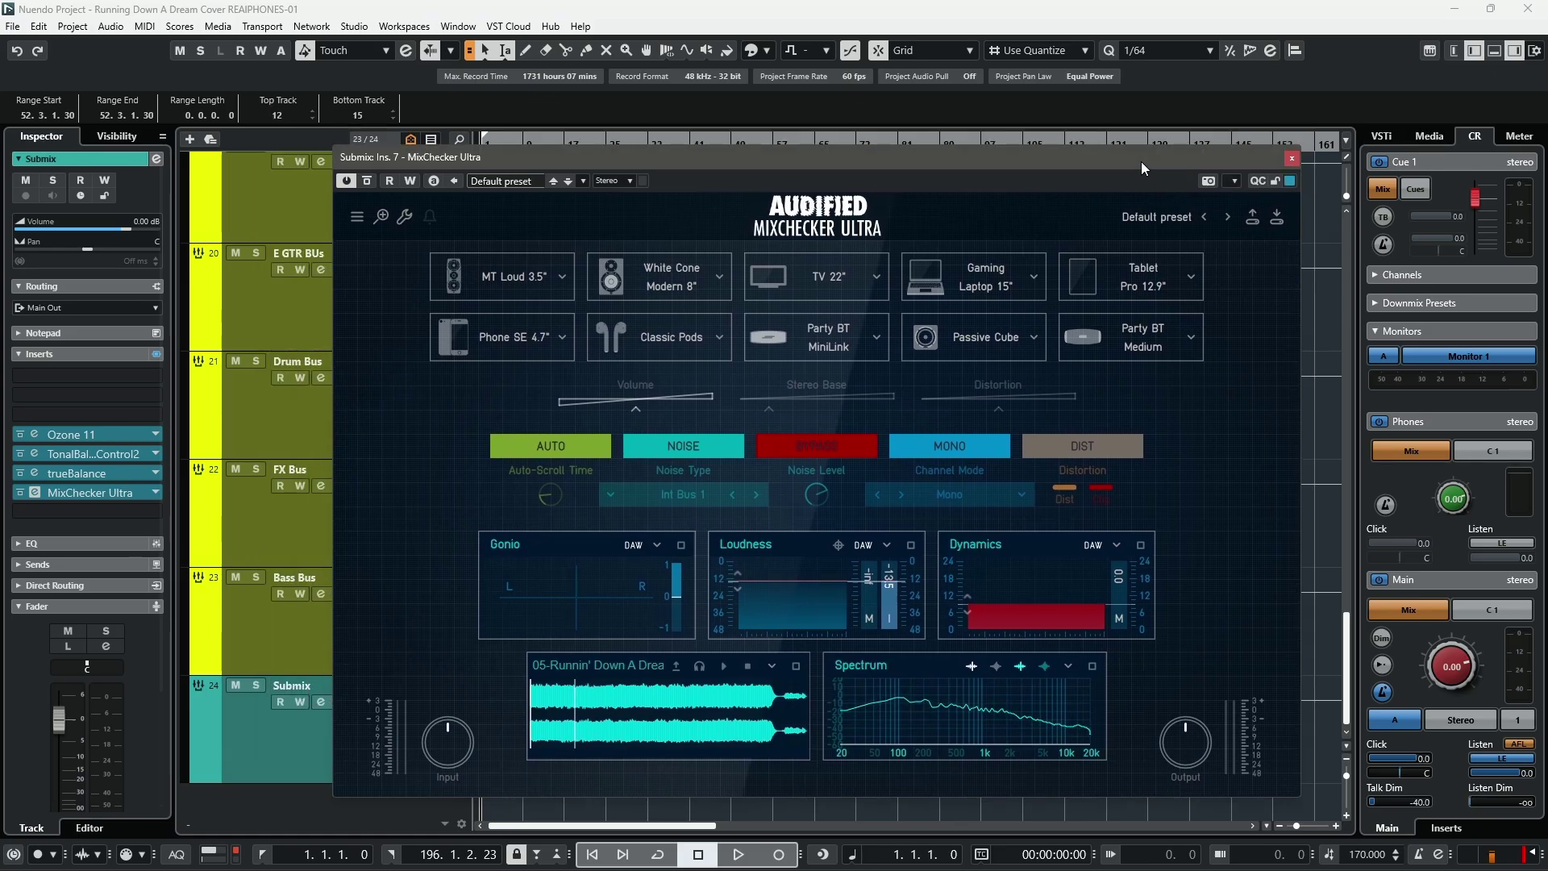